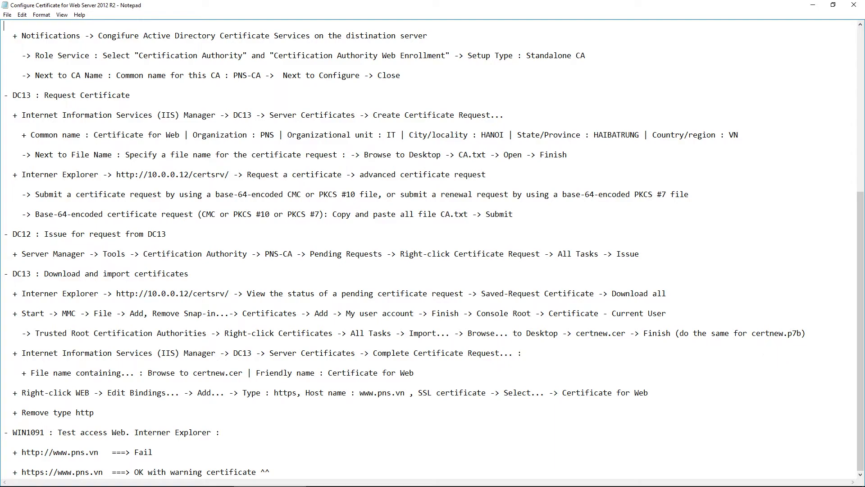
# Switch from the Notepad setup notes to the DC11 virtual machine
pyautogui.hotkey('alt', 'Tab')
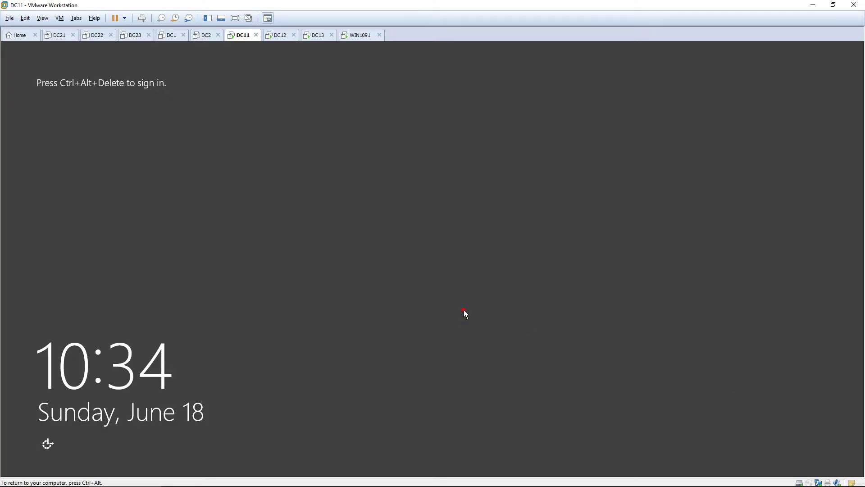
# Sign in to DC11 as administrator using Ctrl+Alt+Delete and the account password
pyautogui.press('ctrl+alt+Insert')
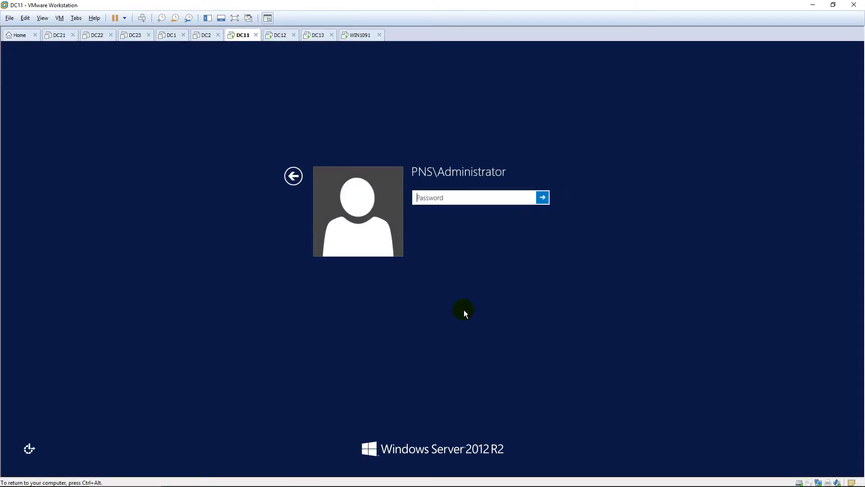
pyautogui.write('Pa$$w0rd')
pyautogui.press('Return')
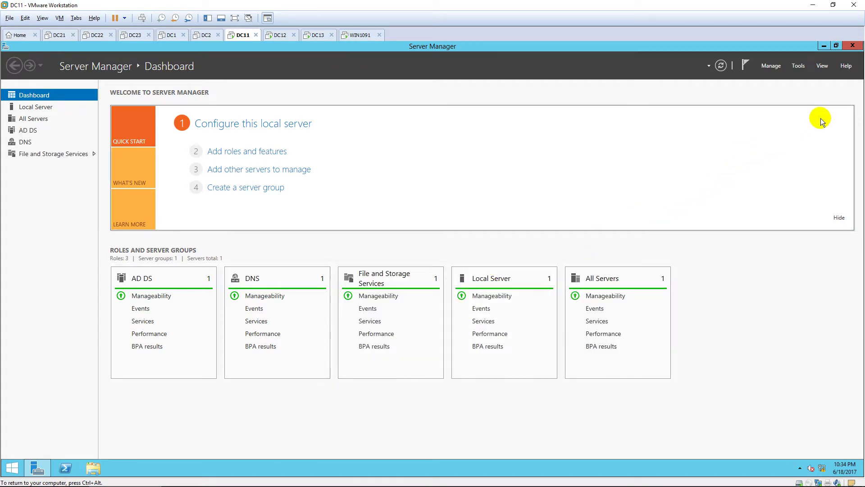
# Open DNS Manager full-screen and expand DC11 > Forward Lookup Zones > pns.vn
pyautogui.click(799, 66)
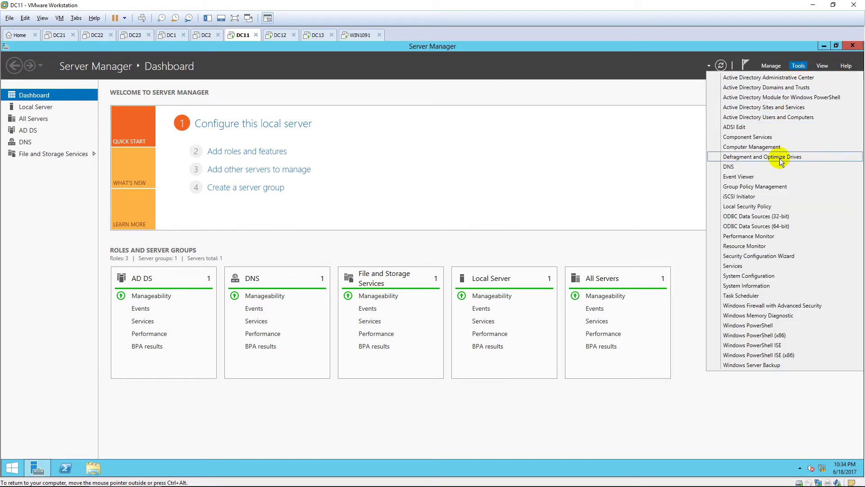
pyautogui.click(775, 167)
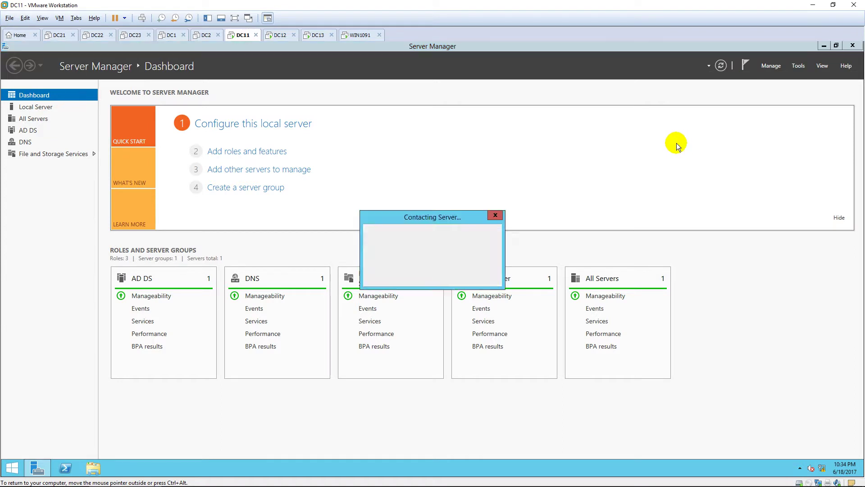
pyautogui.click(337, 68)
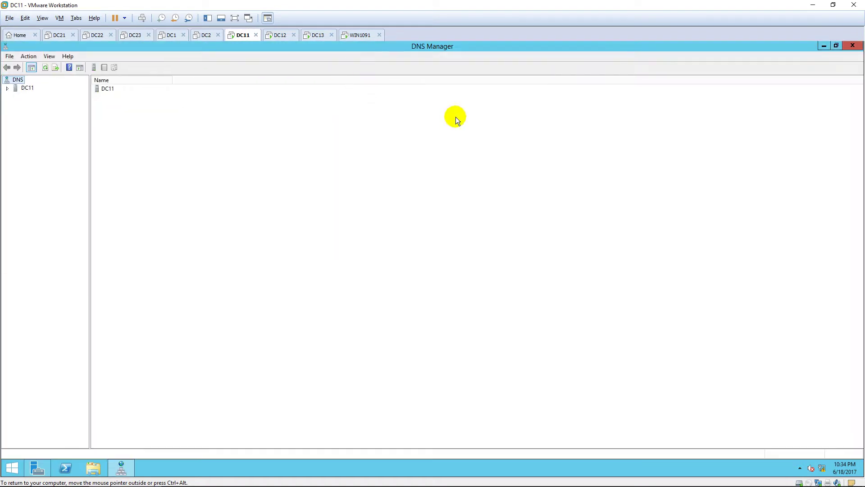
pyautogui.doubleClick(112, 89)
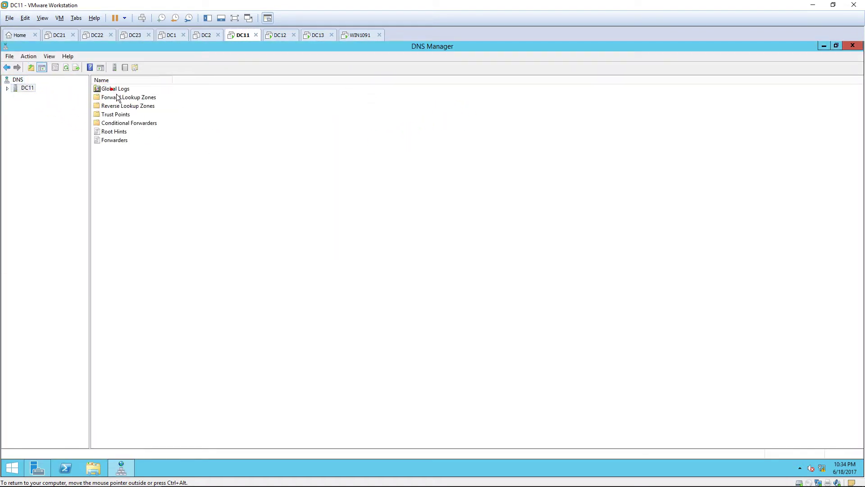
pyautogui.doubleClick(125, 96)
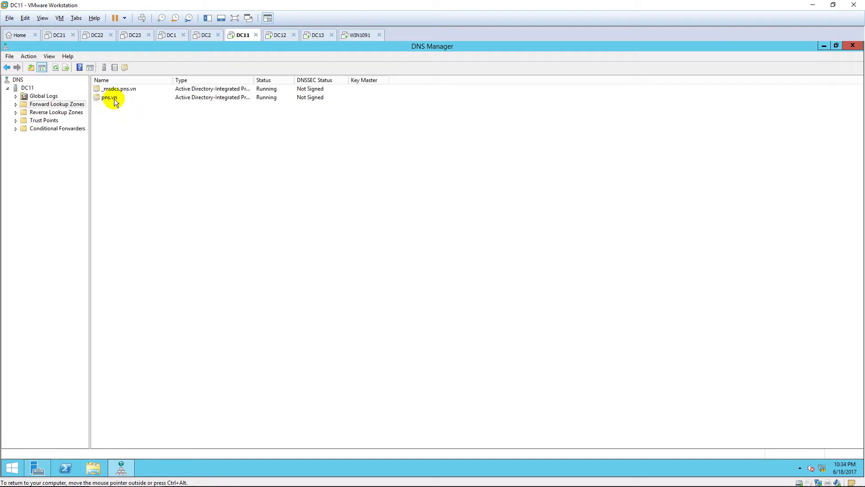
pyautogui.doubleClick(113, 98)
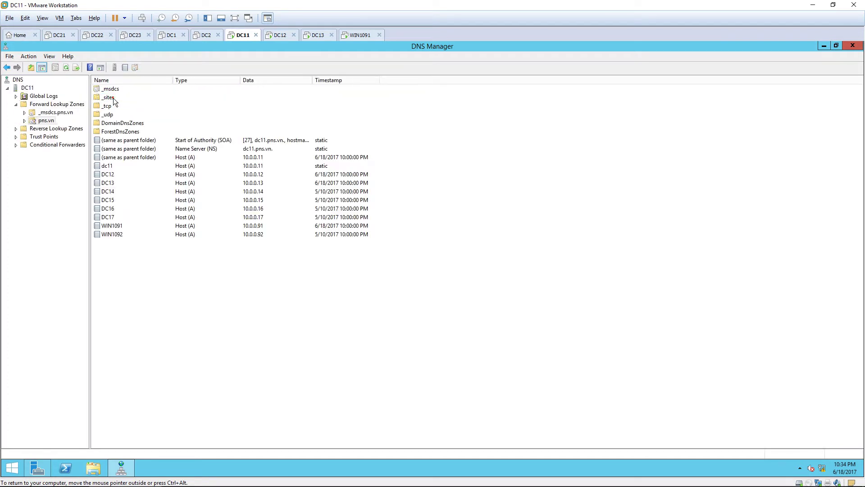
# Add a www host (A) record pointing to 10.0.0.13 in the pns.vn zone
pyautogui.rightClick(126, 268)
pyautogui.click(166, 294)
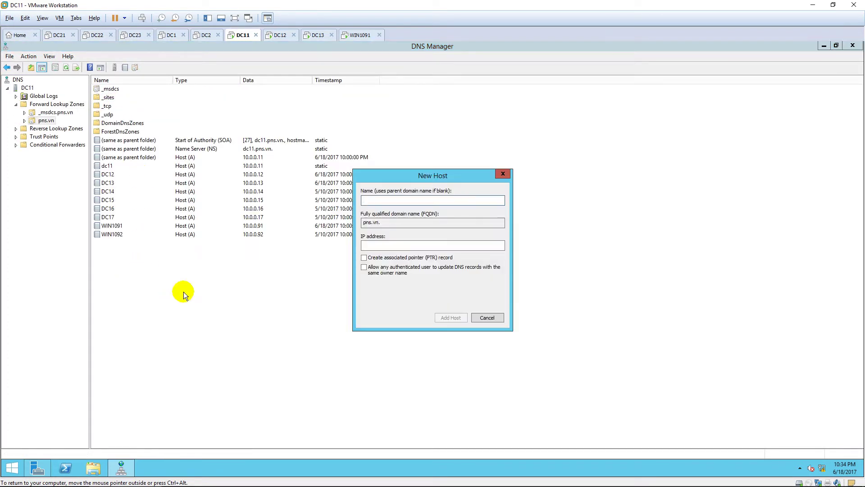
pyautogui.write('www')
pyautogui.press('Tab')
pyautogui.write('10.0.0.13')
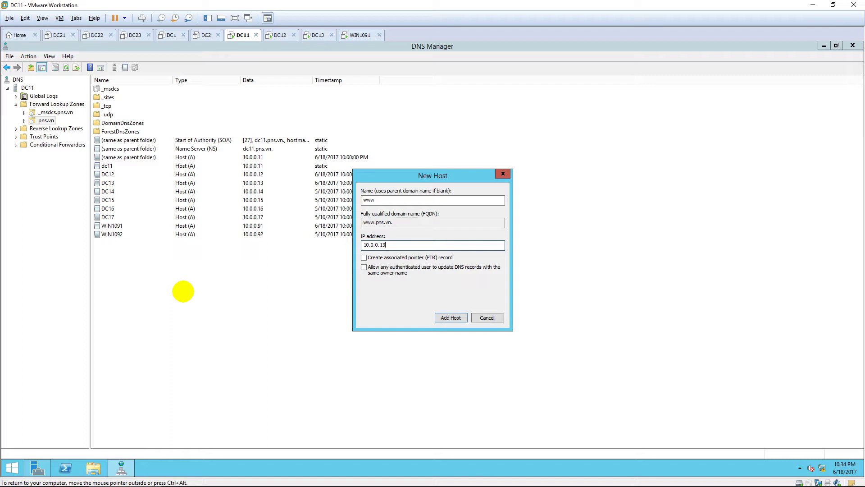
pyautogui.click(456, 317)
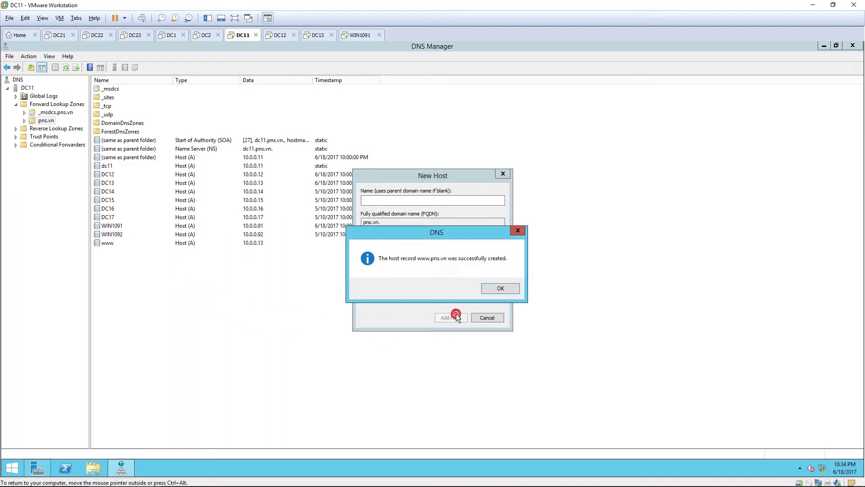
pyautogui.click(499, 288)
pyautogui.click(488, 317)
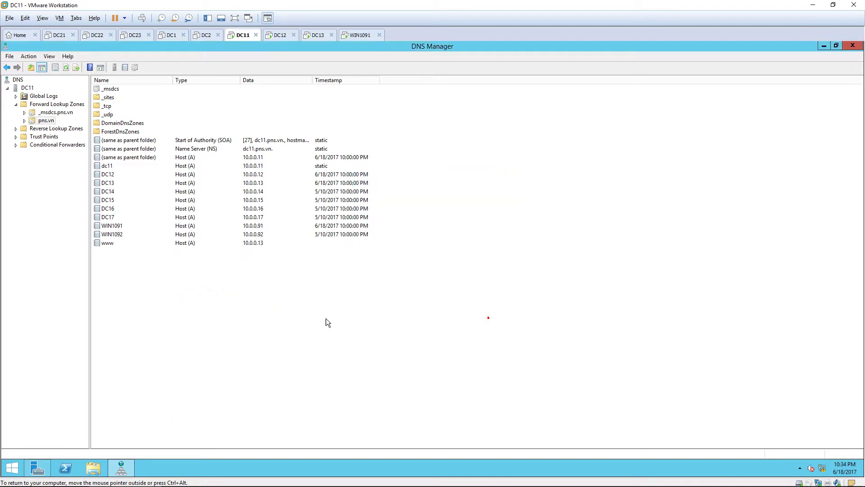
pyautogui.click(178, 245)
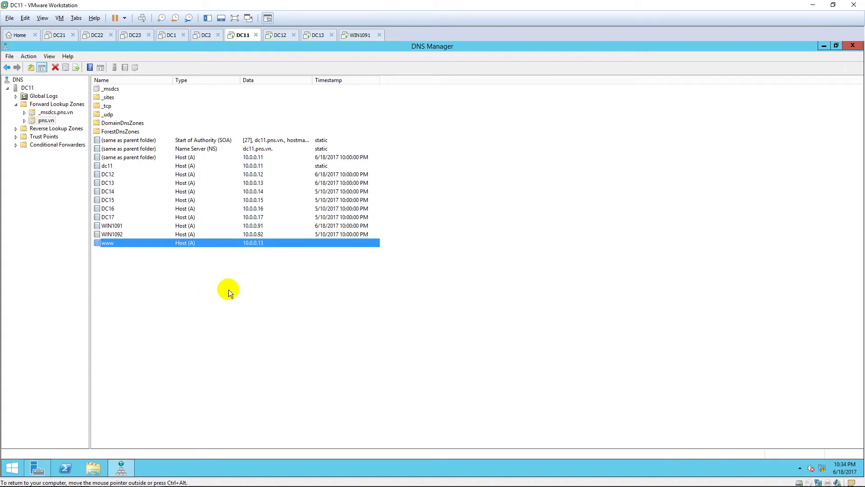
# Switch to the DC13 virtual machine and sign in with the administrator password
pyautogui.click(317, 35)
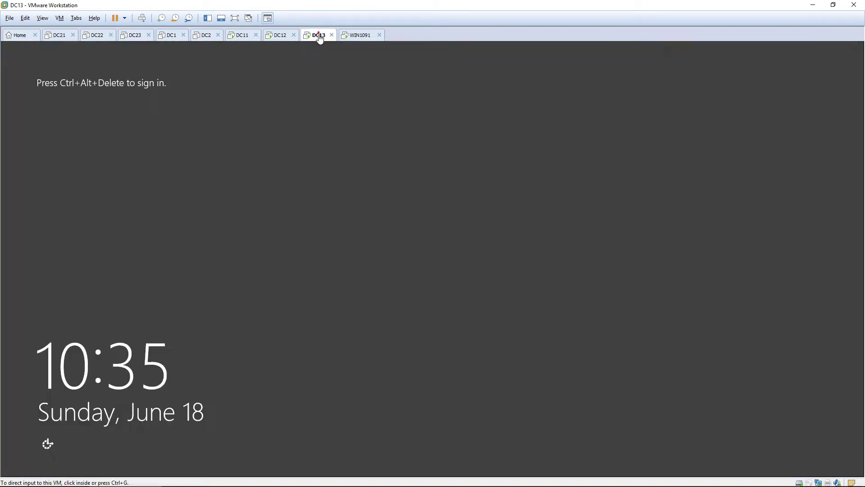
pyautogui.press('ctrl+alt+Insert')
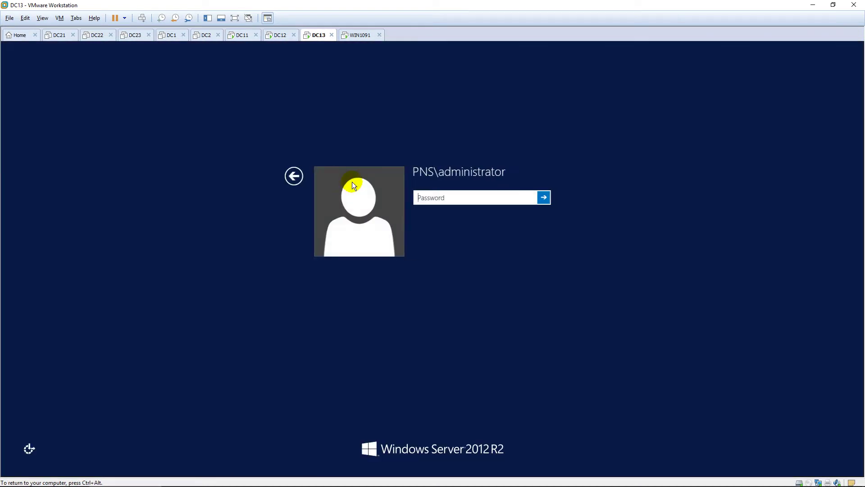
pyautogui.write('********')
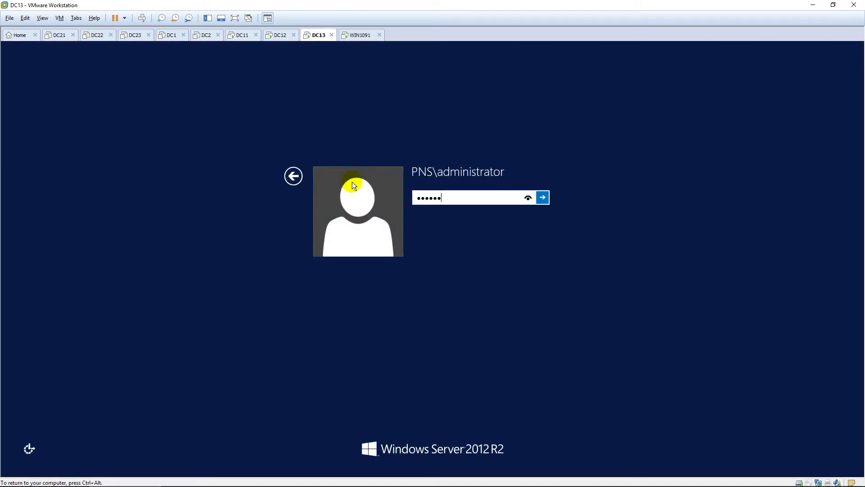
pyautogui.press('Return')
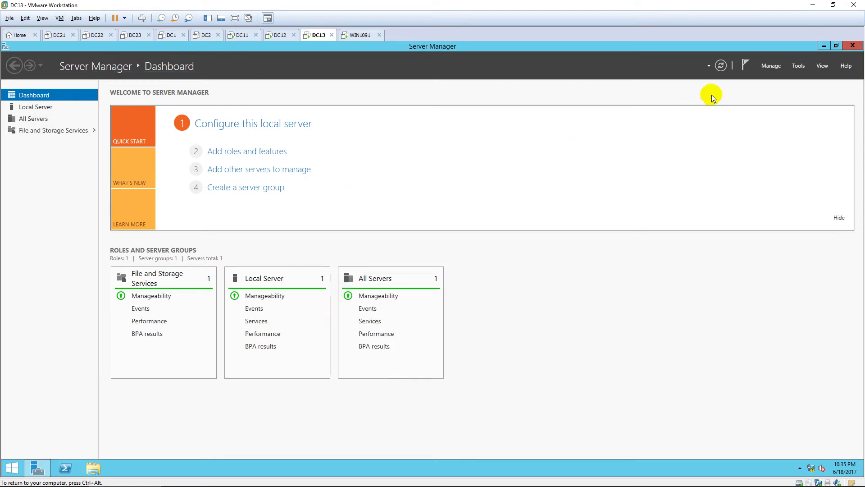
# Start Add Roles and Features on DC13 and select Web Server (IIS) with its management tools
pyautogui.click(772, 67)
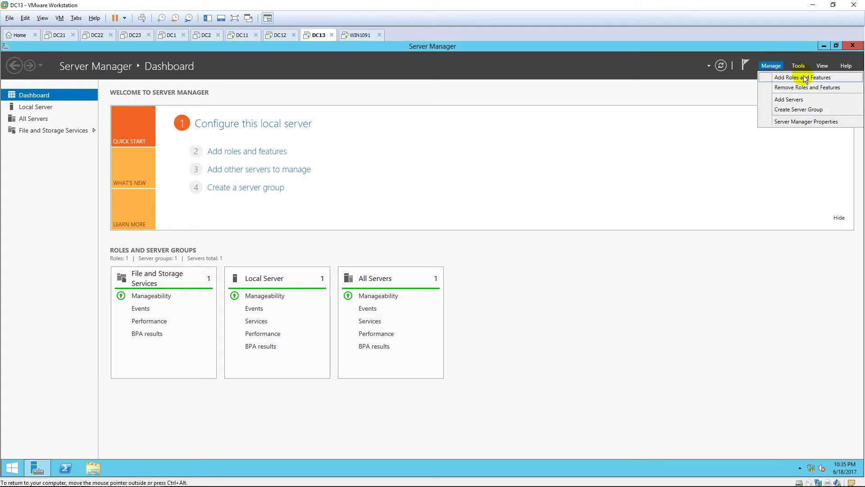
pyautogui.click(803, 78)
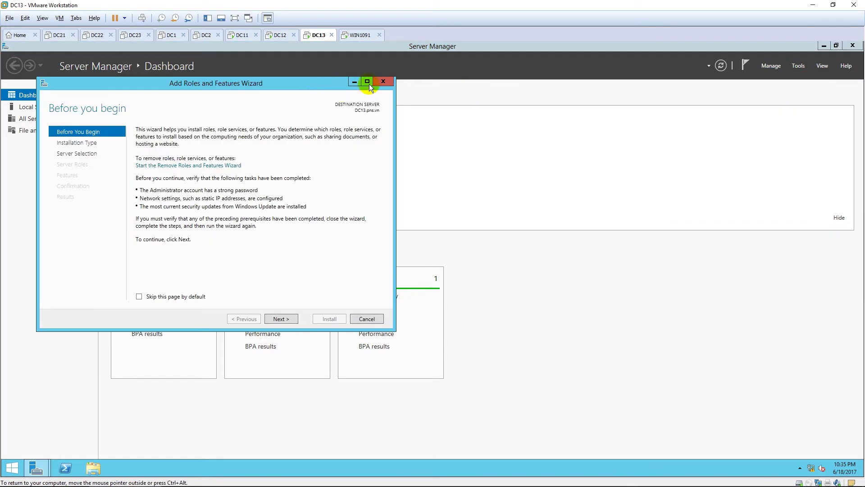
pyautogui.click(369, 84)
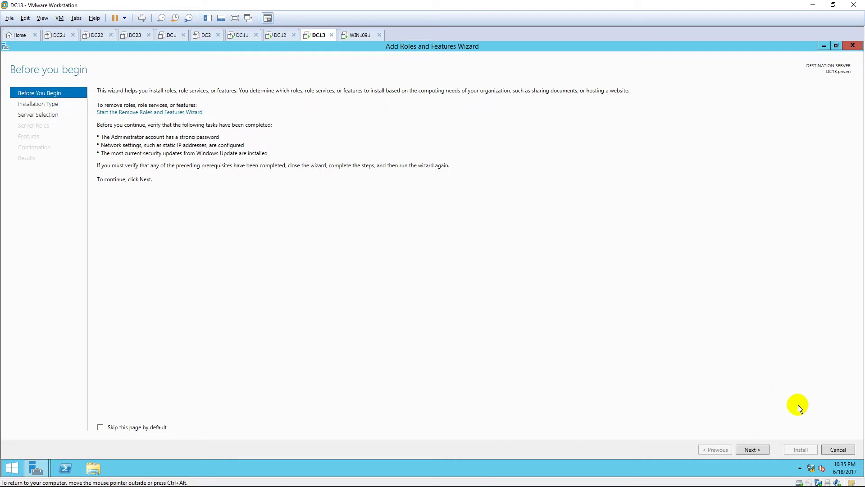
pyautogui.click(759, 450)
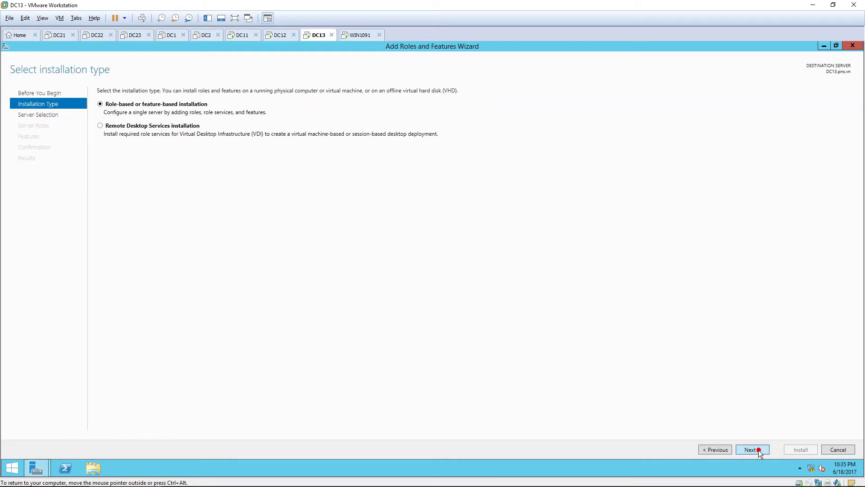
pyautogui.click(759, 450)
pyautogui.click(759, 450)
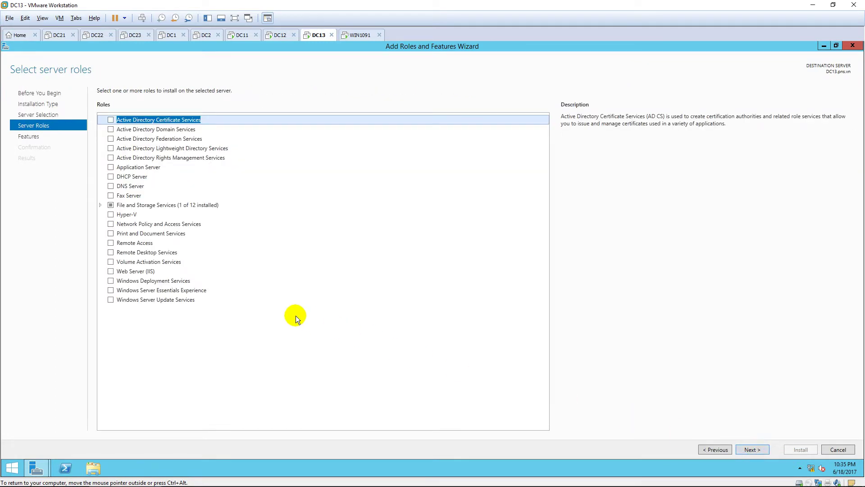
pyautogui.click(111, 270)
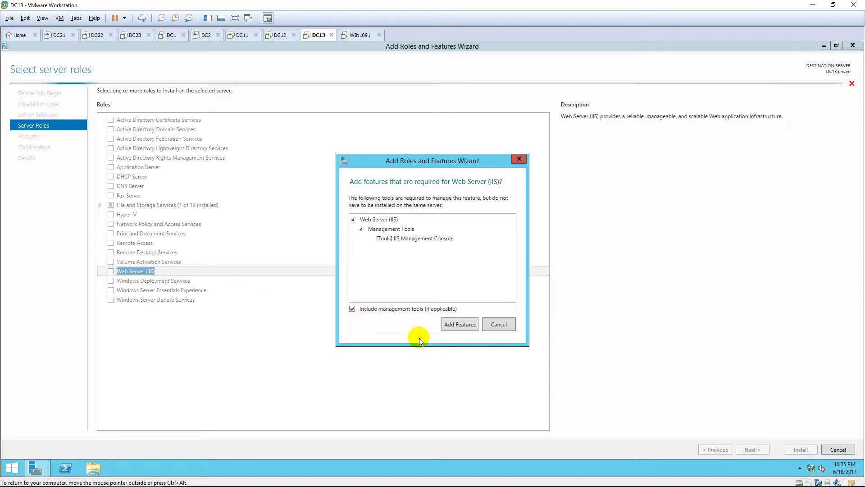
pyautogui.click(459, 324)
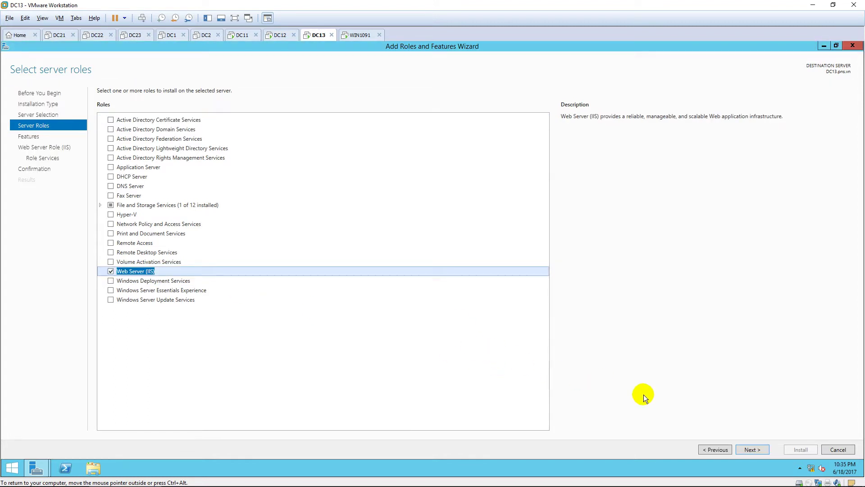
# Accept default features and IIS role services, install, and close the wizard
pyautogui.click(748, 448)
pyautogui.click(748, 449)
pyautogui.click(748, 450)
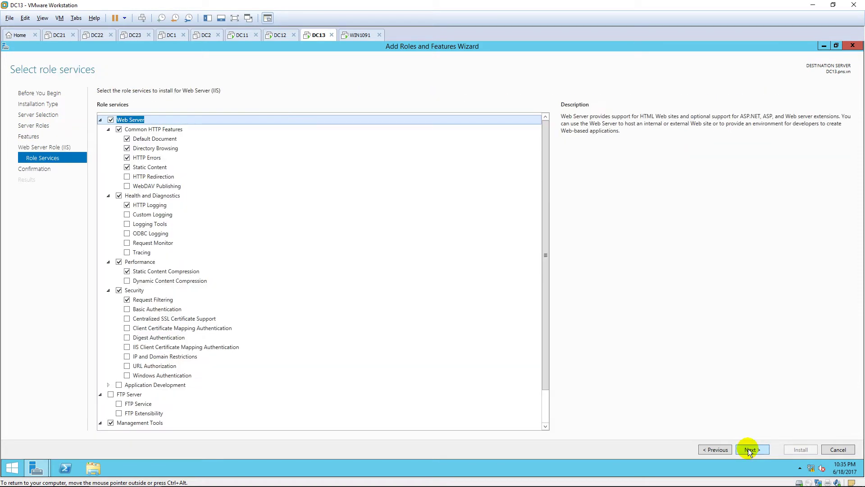
pyautogui.click(748, 449)
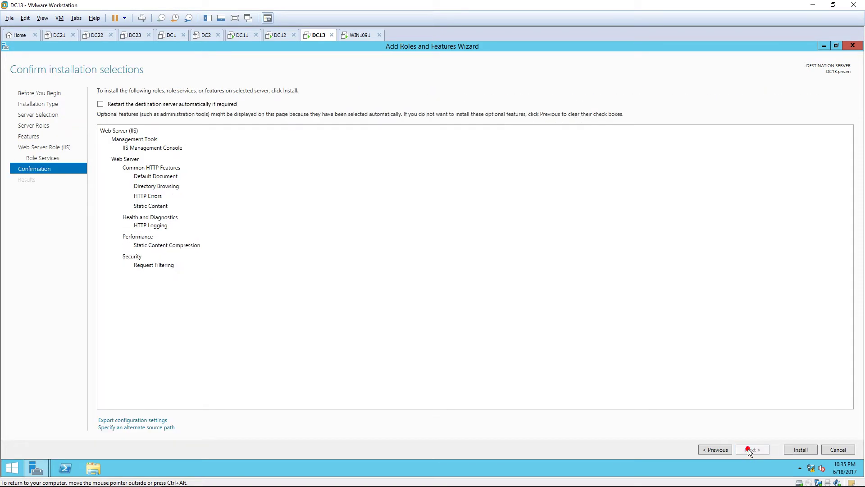
pyautogui.click(801, 449)
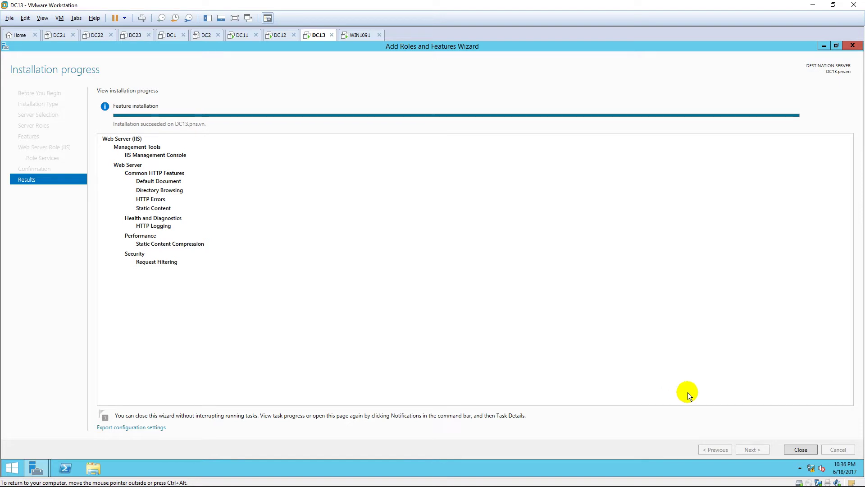
pyautogui.click(800, 450)
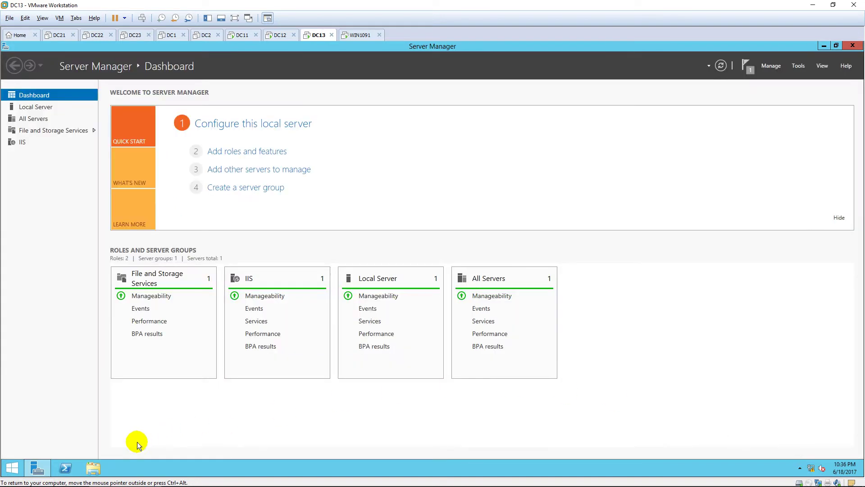
# Create a new folder named WEB on the C: drive
pyautogui.click(92, 468)
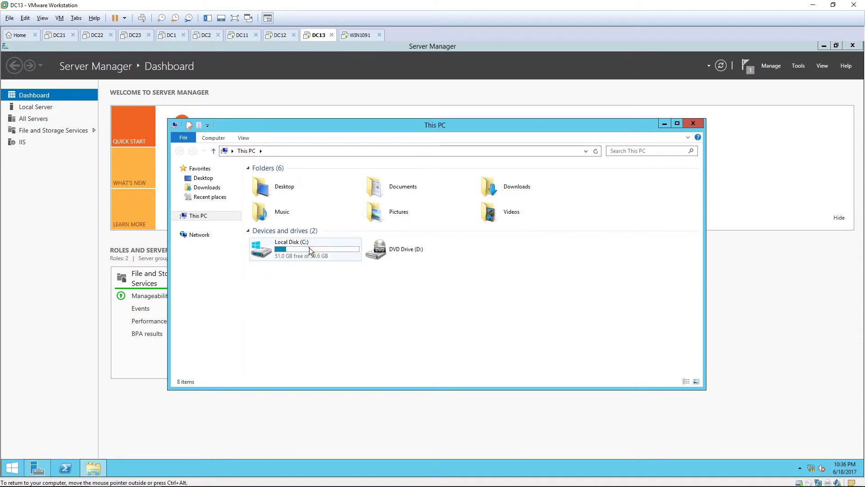
pyautogui.doubleClick(308, 246)
pyautogui.rightClick(270, 283)
pyautogui.moveTo(332, 364)
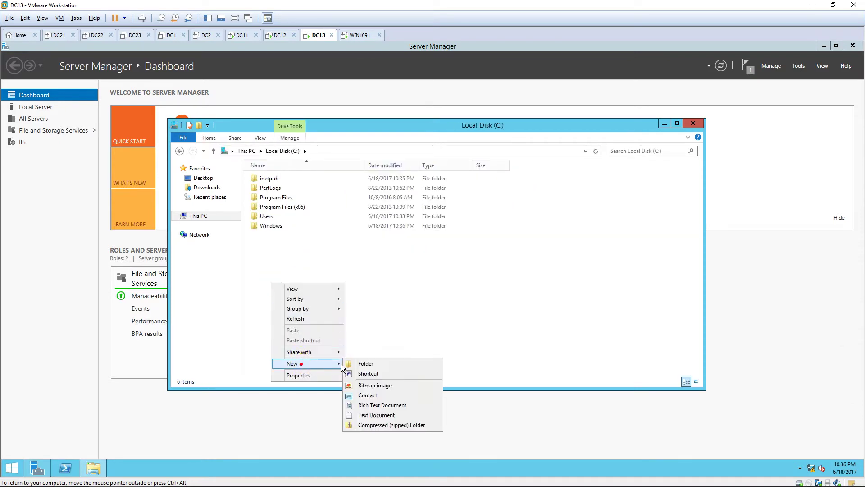
pyautogui.click(375, 364)
pyautogui.write('WEB')
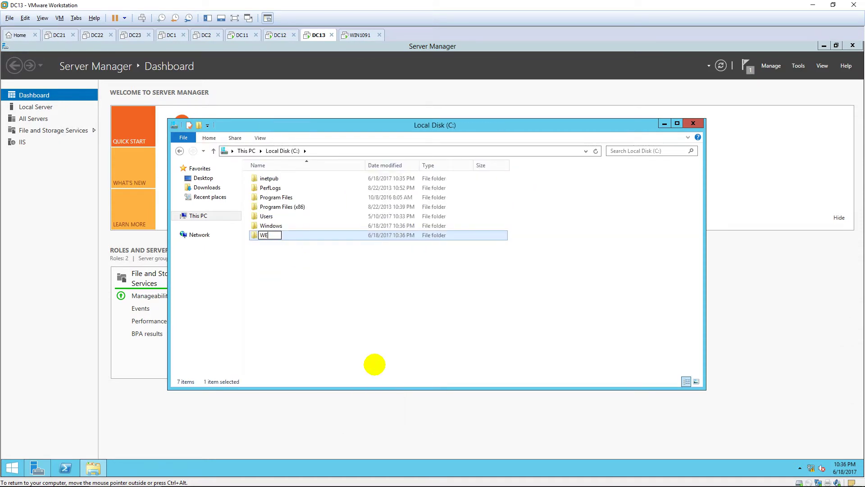
pyautogui.click(375, 364)
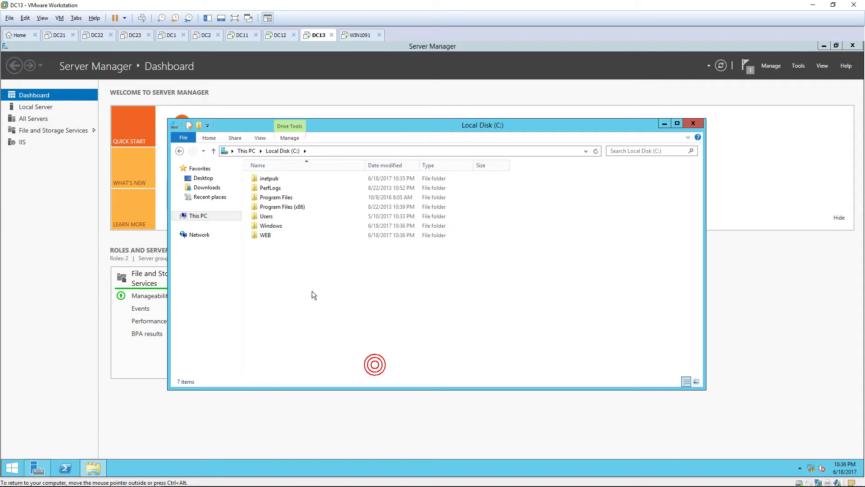
# Create a text document named Index inside C:\WEB and open it
pyautogui.doubleClick(291, 236)
pyautogui.rightClick(277, 240)
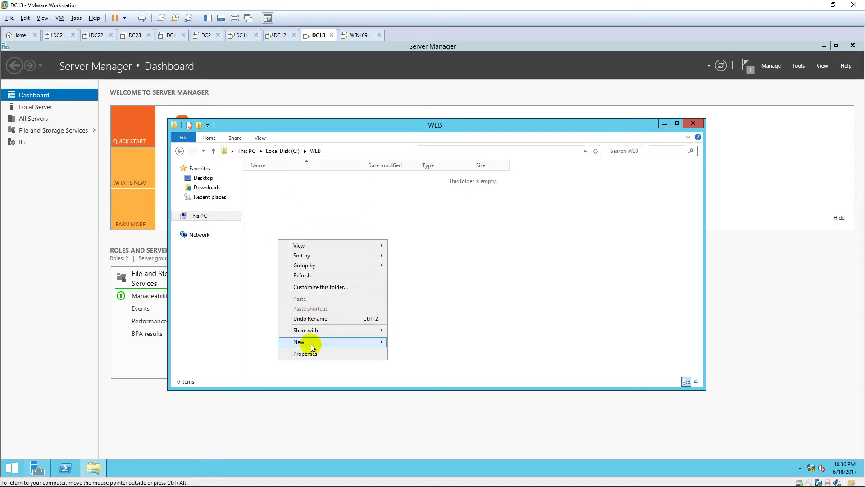
pyautogui.moveTo(311, 341)
pyautogui.click(429, 394)
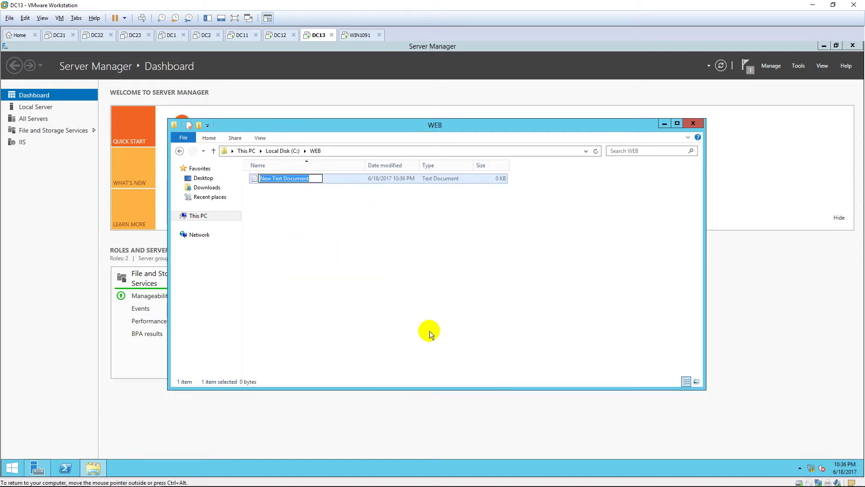
pyautogui.write('Index')
pyautogui.press('Return')
pyautogui.press('Return')
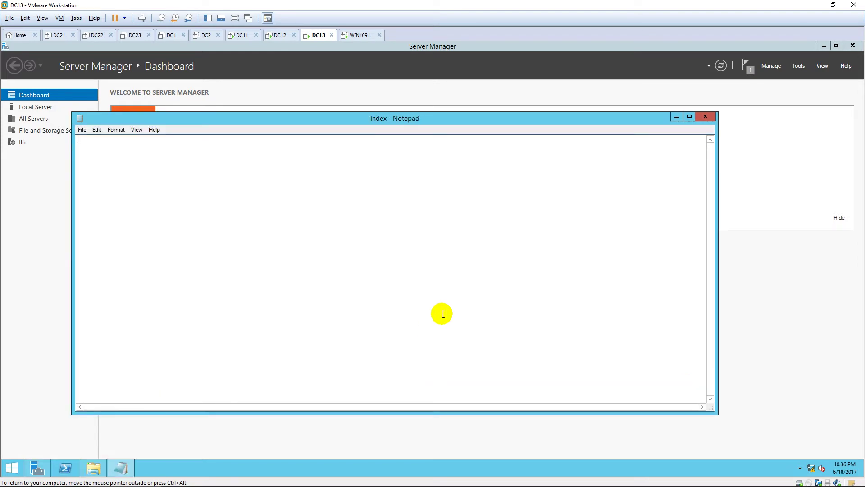
# Set the Notepad font size to 48 and type 'This is my Website ^^'
pyautogui.click(118, 130)
pyautogui.click(128, 150)
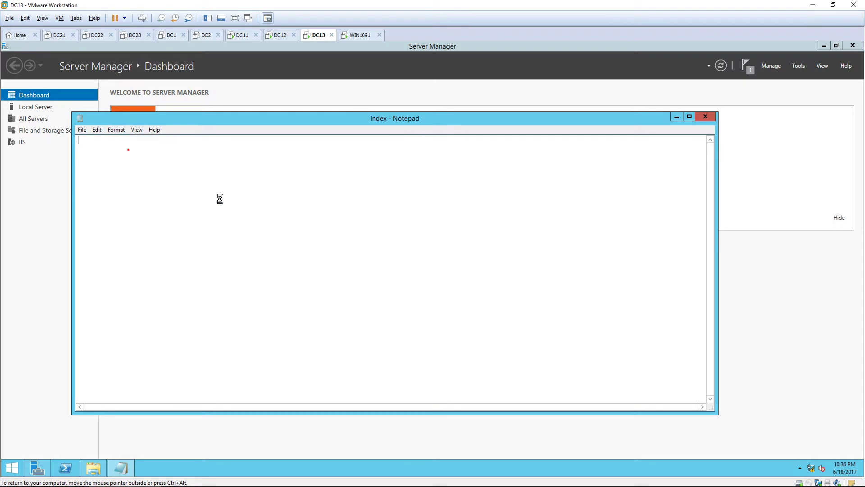
pyautogui.moveTo(267, 239); pyautogui.dragTo(271, 250)
pyautogui.click(250, 262)
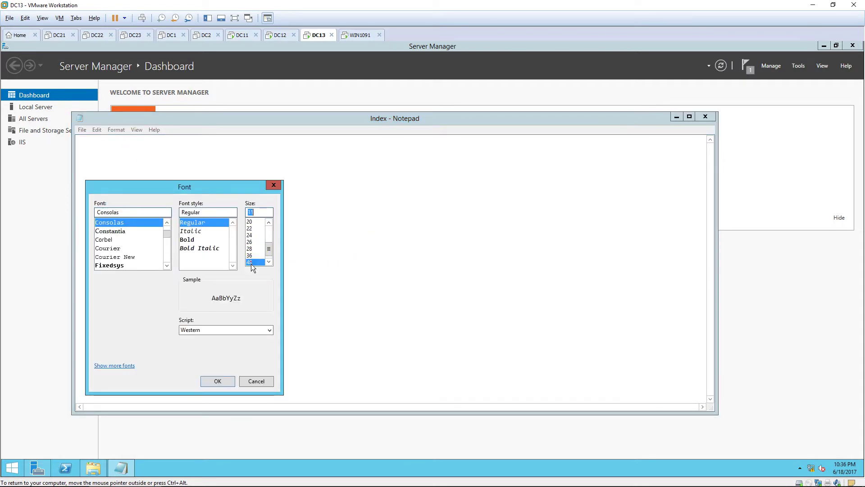
pyautogui.click(218, 380)
pyautogui.write('This')
pyautogui.write('my Websote')
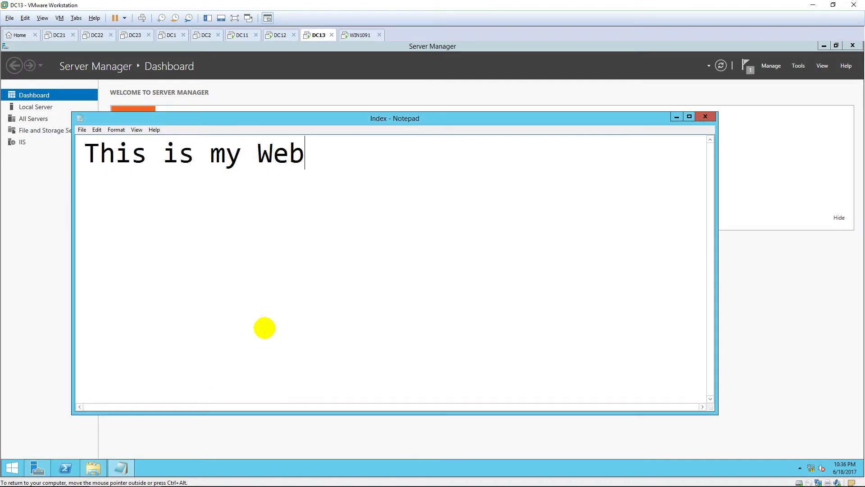
pyautogui.press('BackSpace')
pyautogui.press('BackSpace')
pyautogui.press('BackSpace')
pyautogui.write('ite ')
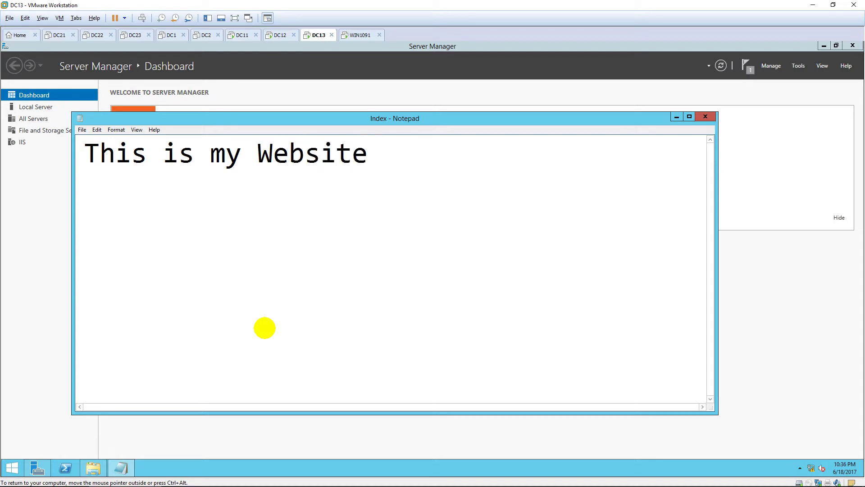
pyautogui.write('^^')
# Save the Index file and close Notepad
pyautogui.click(84, 133)
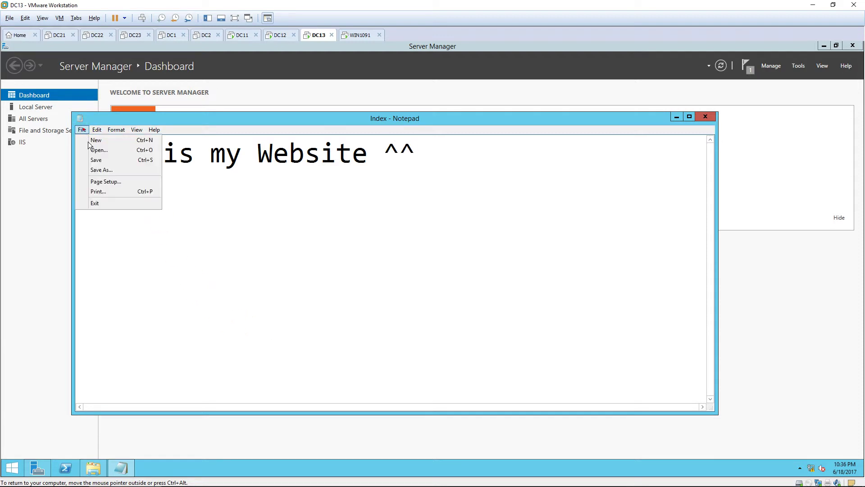
pyautogui.click(97, 159)
pyautogui.click(84, 130)
pyautogui.click(93, 159)
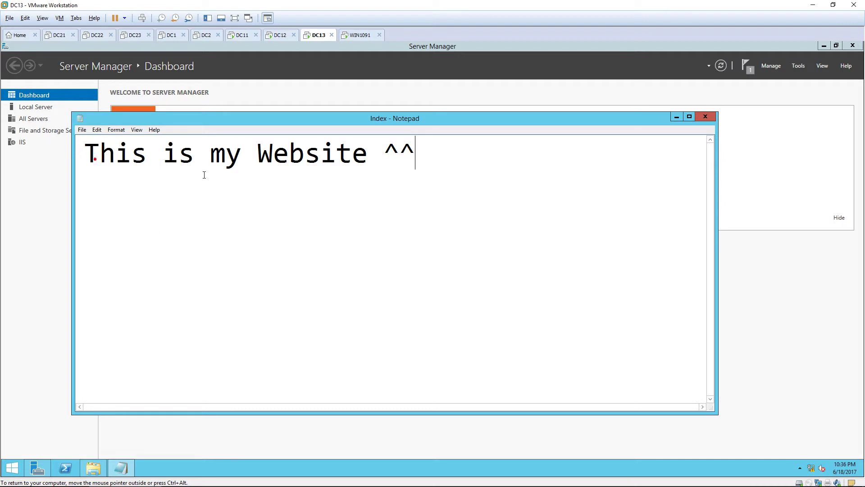
pyautogui.click(706, 117)
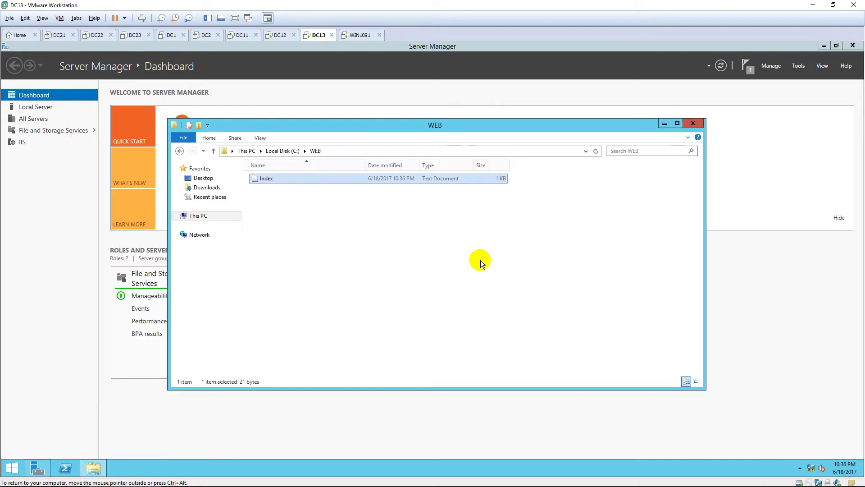
# Turn on file name extensions in File Explorer's View options
pyautogui.click(688, 137)
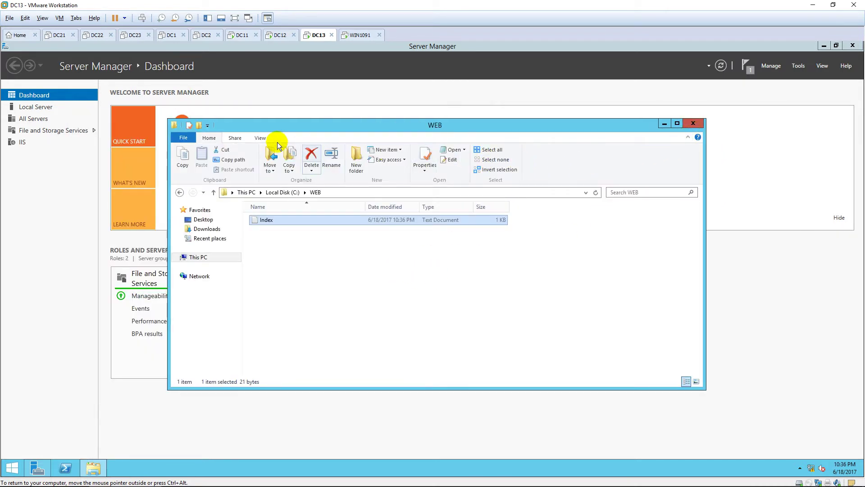
pyautogui.click(260, 138)
pyautogui.click(500, 159)
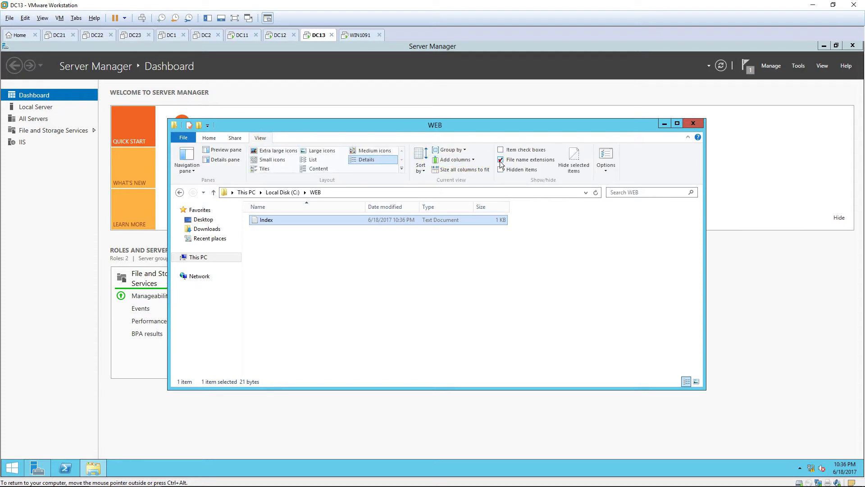
# Rename Index.txt to Index.htm and minimize the folder window
pyautogui.click(287, 219)
pyautogui.click(285, 220)
pyautogui.press('BackSpace')
pyautogui.press('BackSpace')
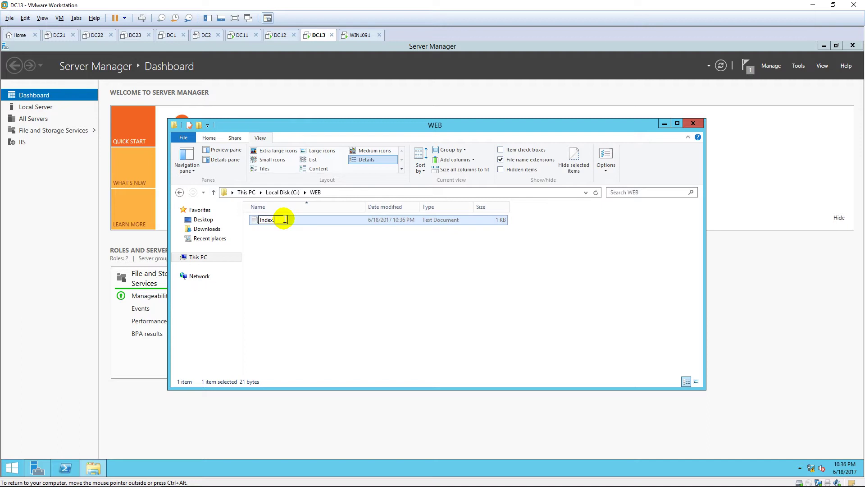
pyautogui.write('htm')
pyautogui.press('Return')
pyautogui.press('Return')
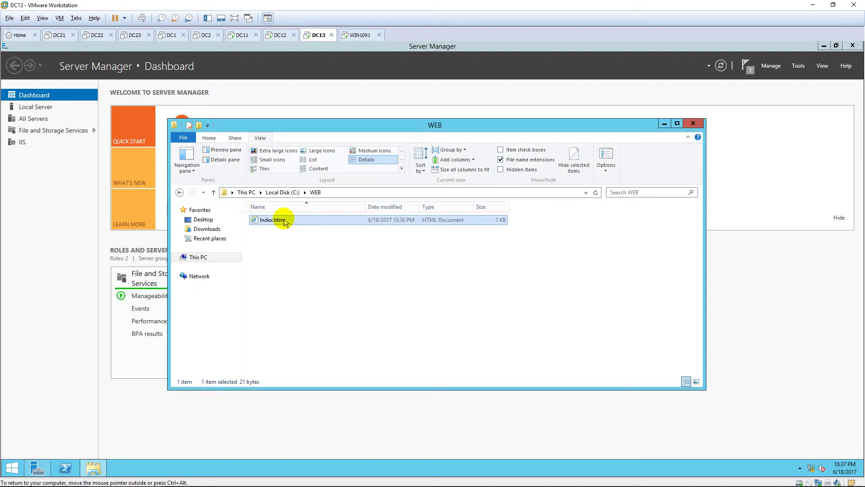
pyautogui.click(687, 136)
pyautogui.click(664, 124)
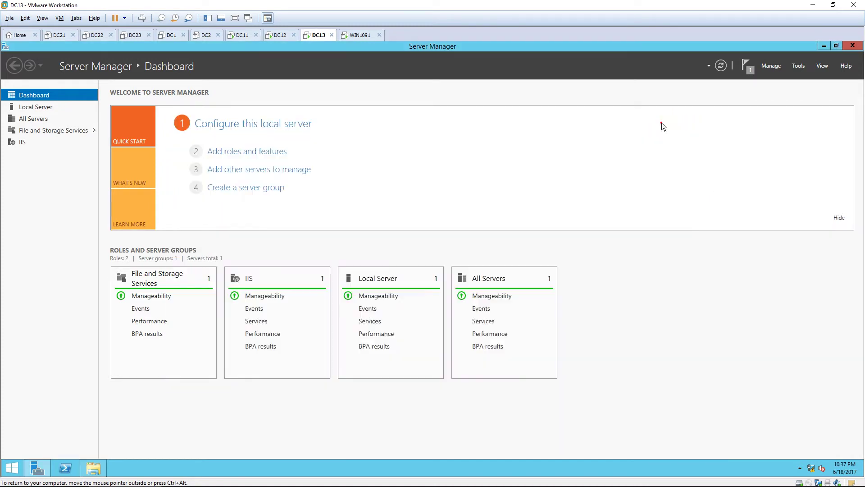
# Open IIS Manager full-screen and expand DC13 > Sites
pyautogui.click(796, 66)
pyautogui.click(810, 117)
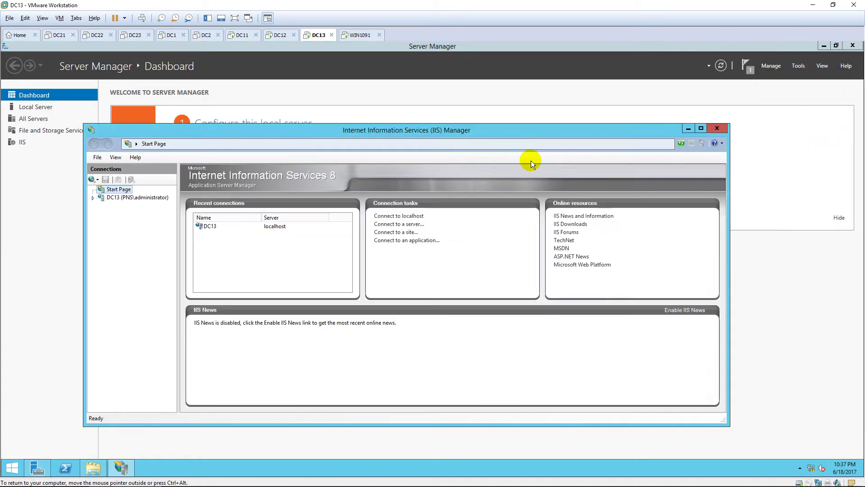
pyautogui.click(701, 128)
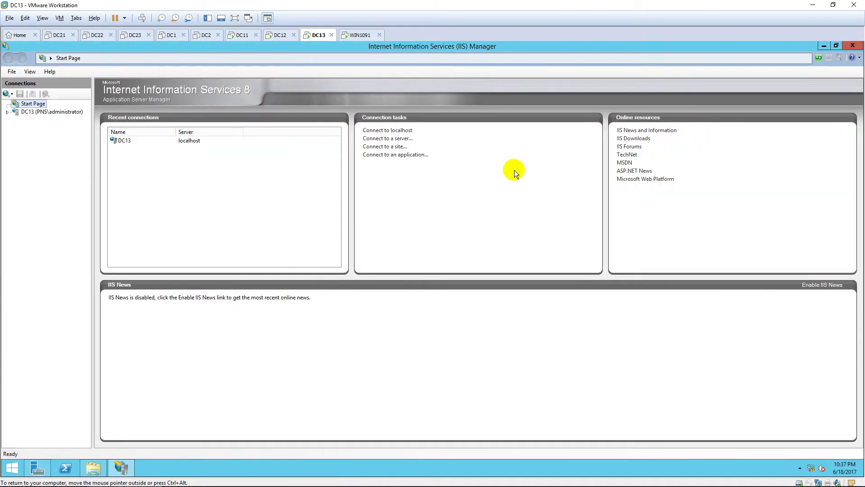
pyautogui.click(7, 113)
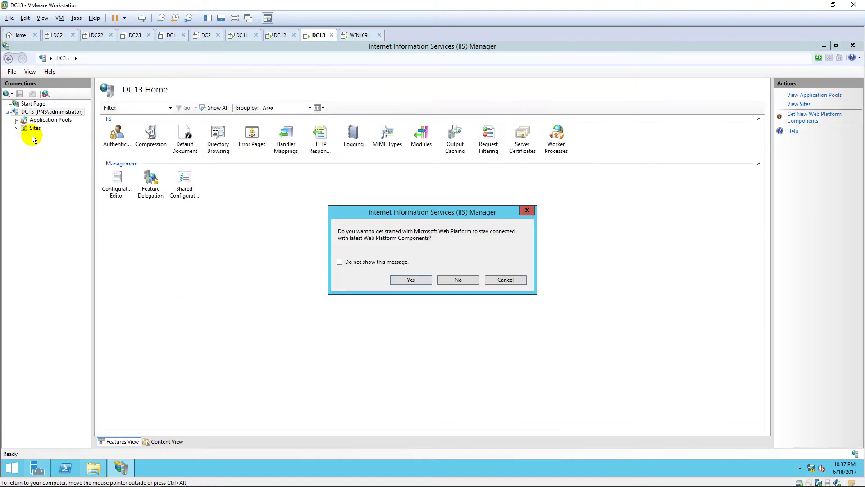
pyautogui.click(420, 276)
pyautogui.click(30, 129)
pyautogui.click(16, 129)
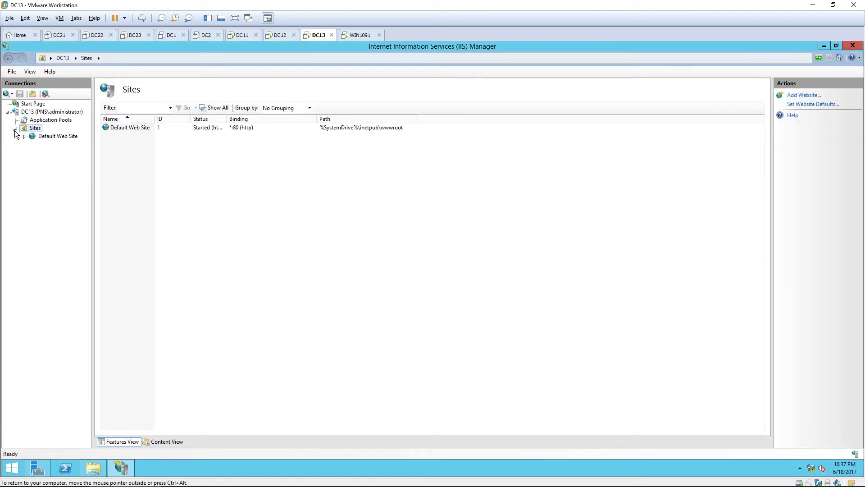
# Remove Default Web Site from IIS
pyautogui.rightClick(50, 135)
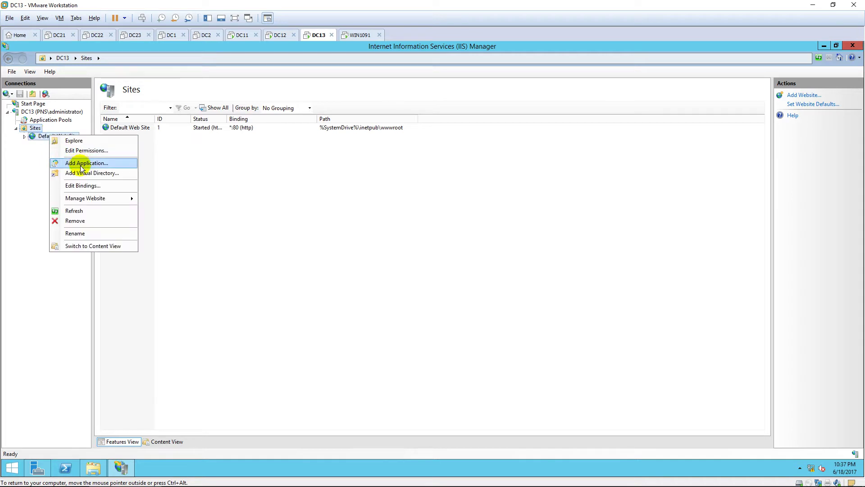
pyautogui.click(82, 221)
pyautogui.click(394, 283)
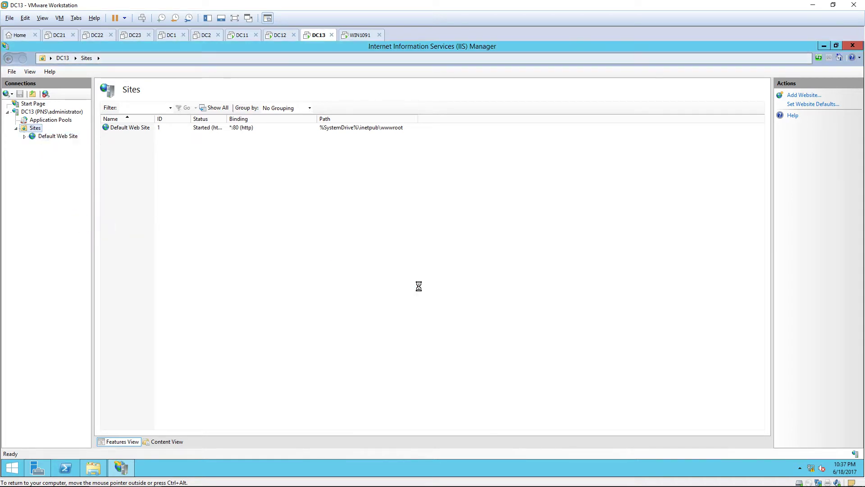
# Add a website named WEB with physical path C:\WEB
pyautogui.rightClick(29, 127)
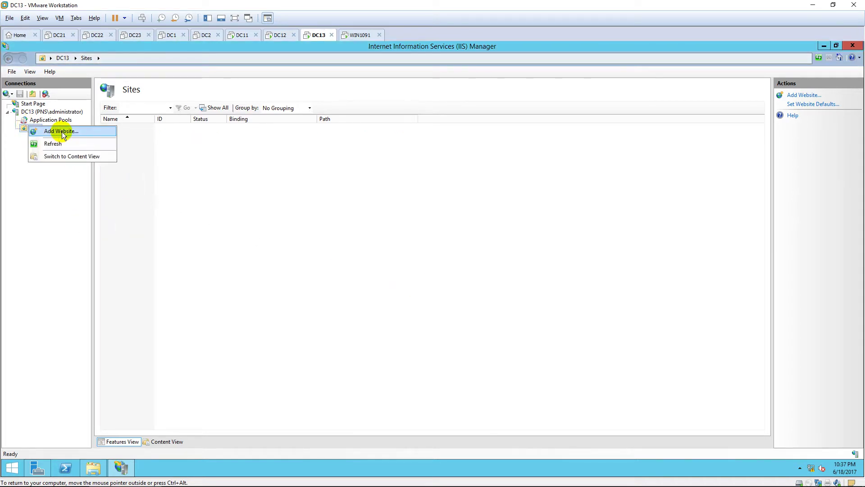
pyautogui.click(57, 130)
pyautogui.write('WE')
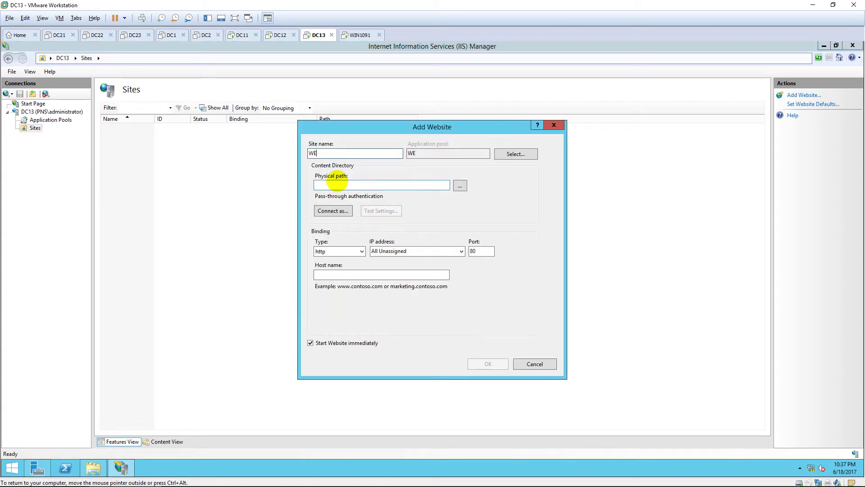
pyautogui.write('B')
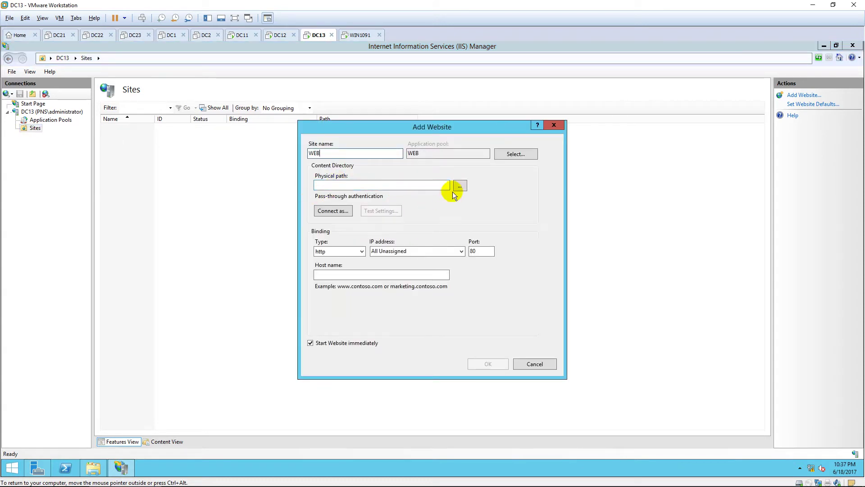
pyautogui.click(460, 186)
pyautogui.doubleClick(428, 296)
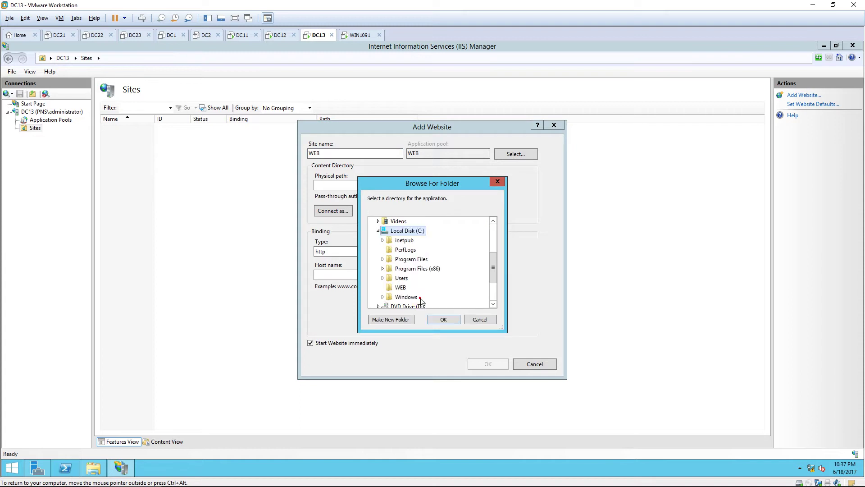
pyautogui.scroll(-1, 445, 280)
pyautogui.click(401, 260)
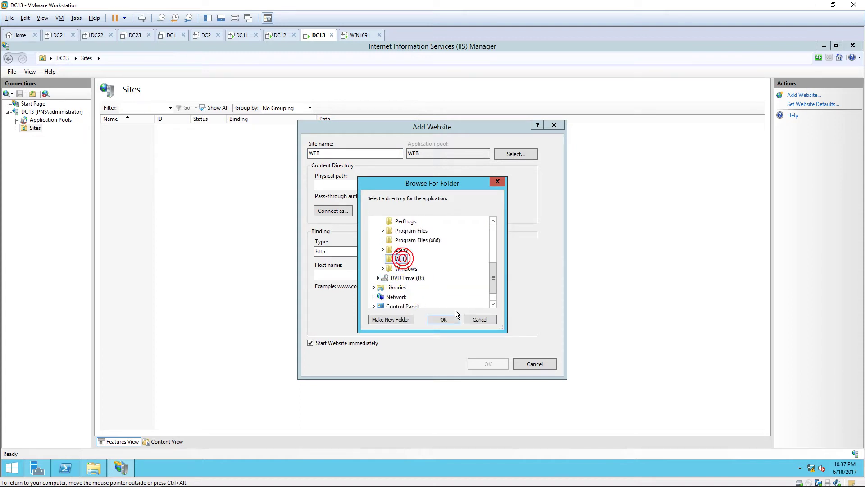
pyautogui.click(446, 320)
pyautogui.click(418, 276)
pyautogui.write('www')
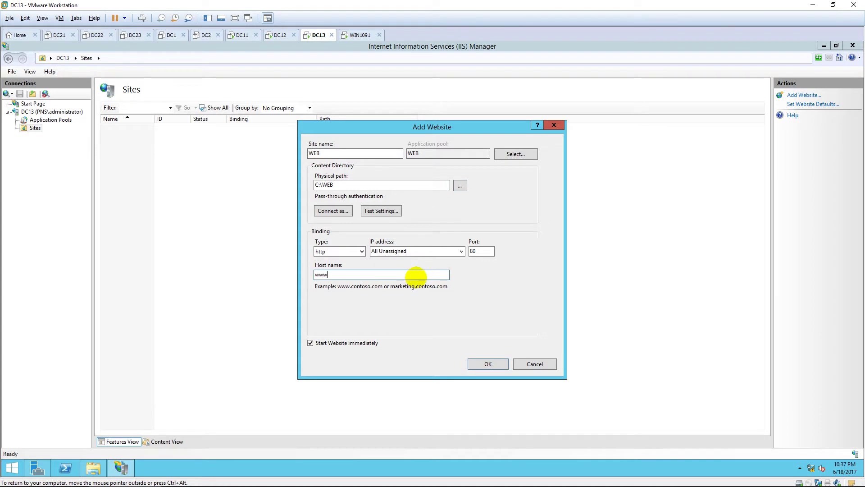
pyautogui.write('.[')
pyautogui.press('BackSpace')
pyautogui.write('pns.vn')
pyautogui.click(488, 364)
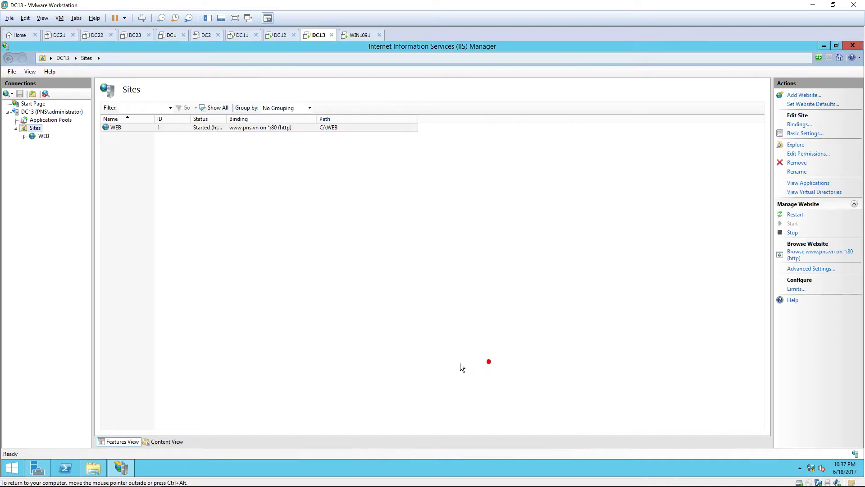
# Review the new WEB site in the Sites list, then move to the WIN1091 client
pyautogui.click(44, 136)
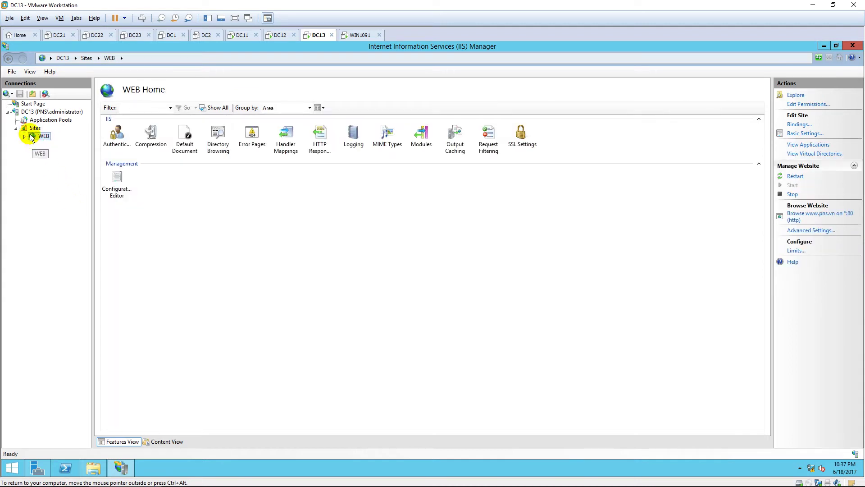
pyautogui.click(32, 128)
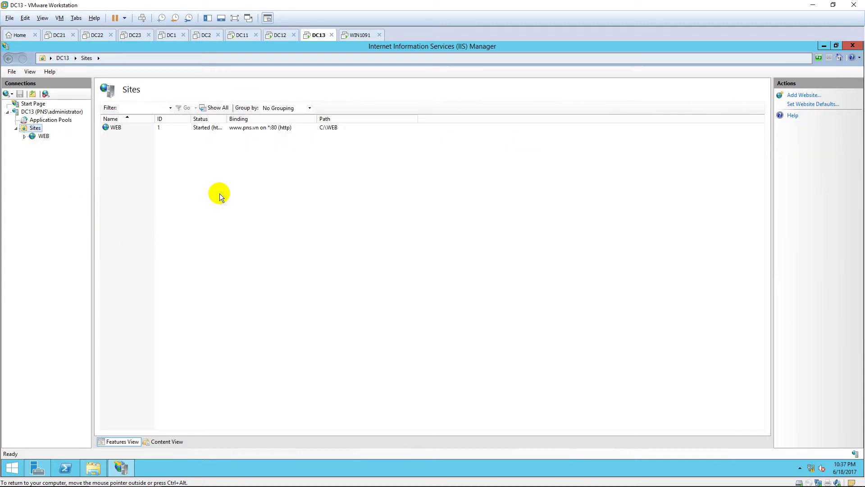
pyautogui.click(274, 128)
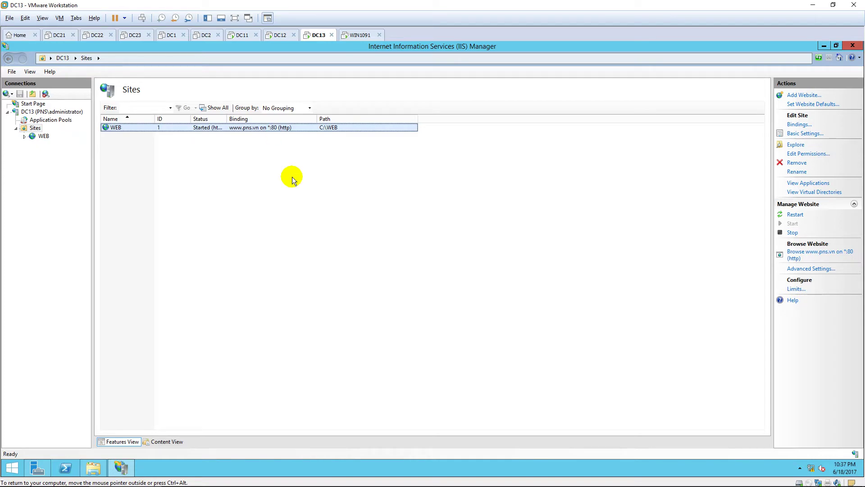
pyautogui.click(359, 35)
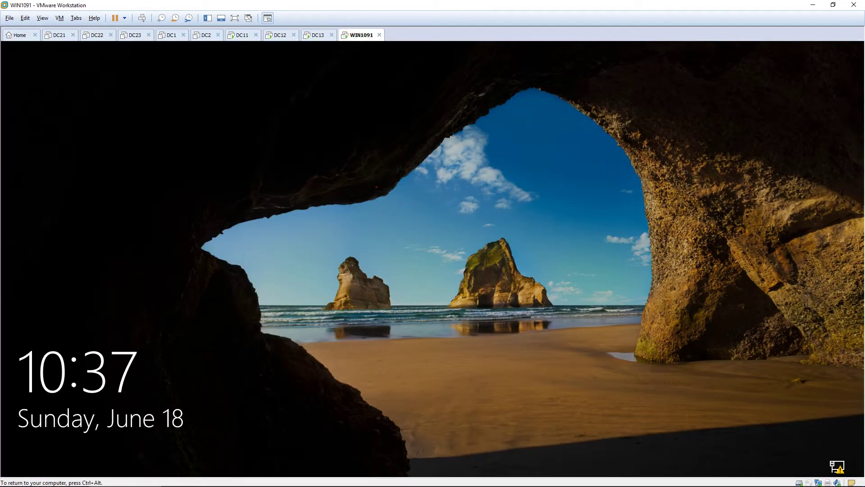
# Sign in to the WIN1091 client with its password and refresh the desktop
pyautogui.click(434, 282)
pyautogui.write('••••••••')
pyautogui.press('Return')
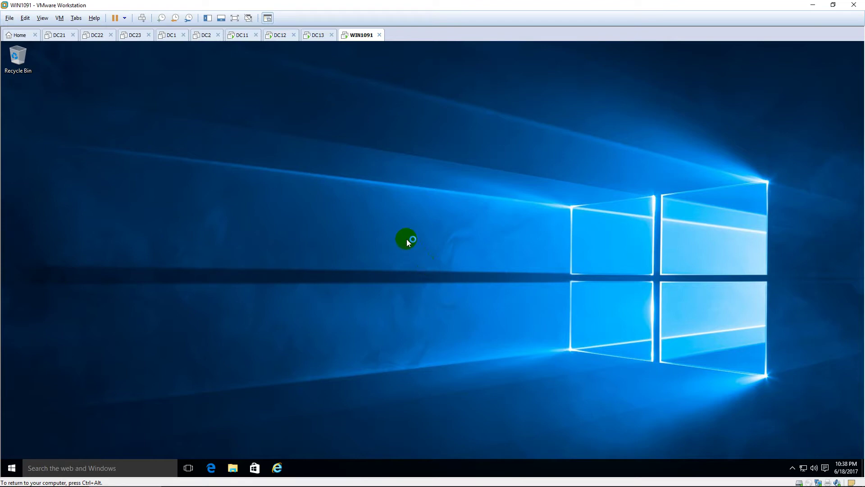
pyautogui.rightClick(407, 240)
pyautogui.click(421, 264)
pyautogui.click(285, 464)
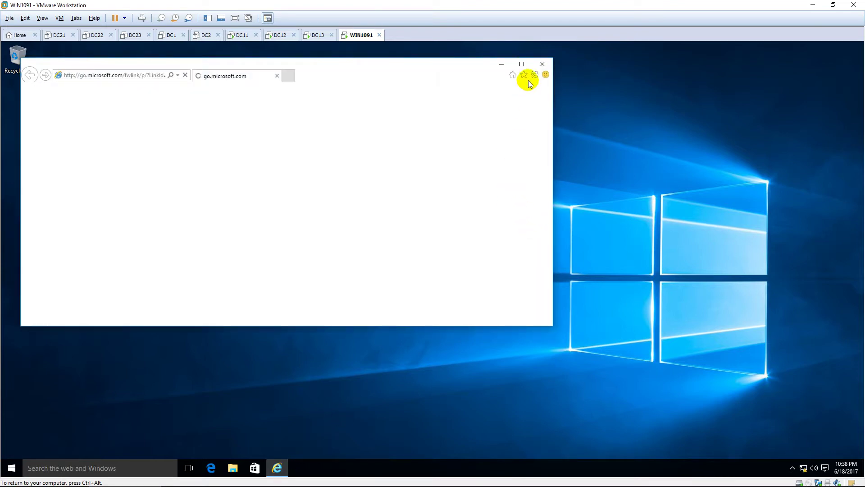
pyautogui.click(522, 64)
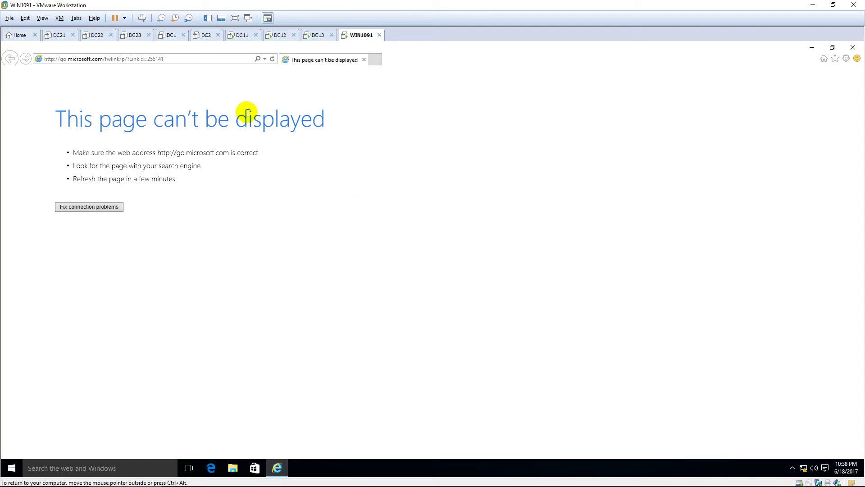
pyautogui.click(221, 60)
pyautogui.write('ht')
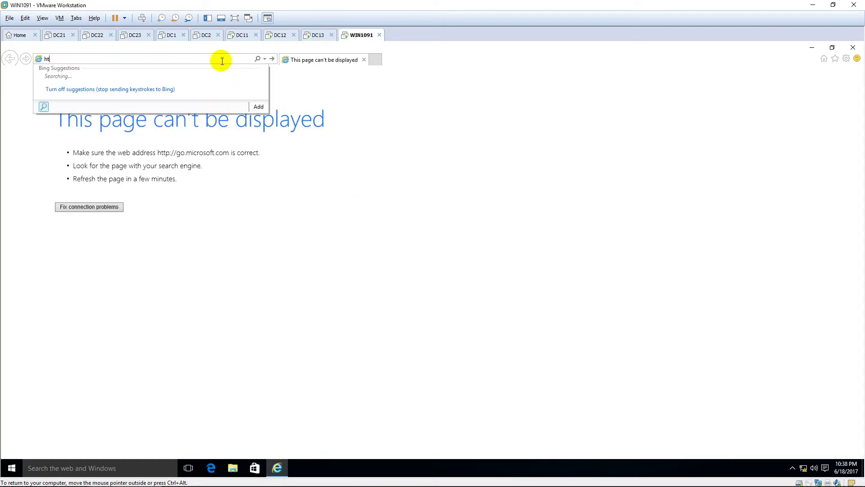
pyautogui.write('tp://www.pns.vn')
pyautogui.press('Return')
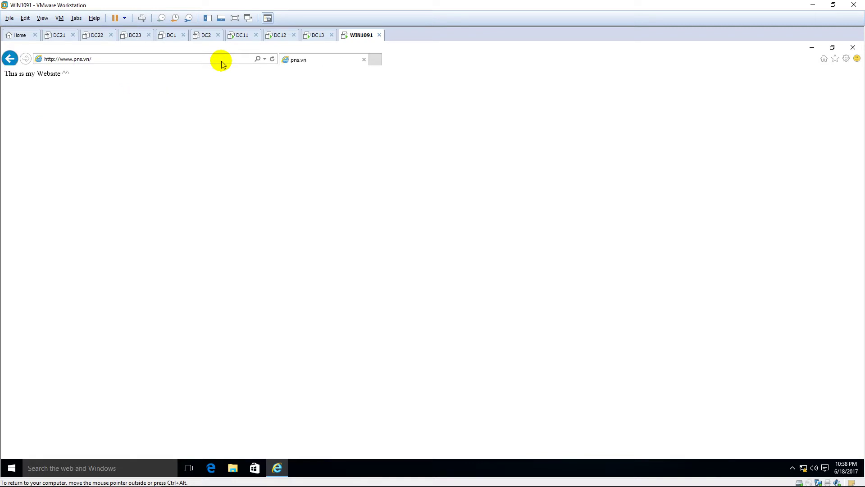
# Highlight the page text 'This is my Website ^^', then move to DC12
pyautogui.moveTo(102, 75); pyautogui.dragTo(6, 77)
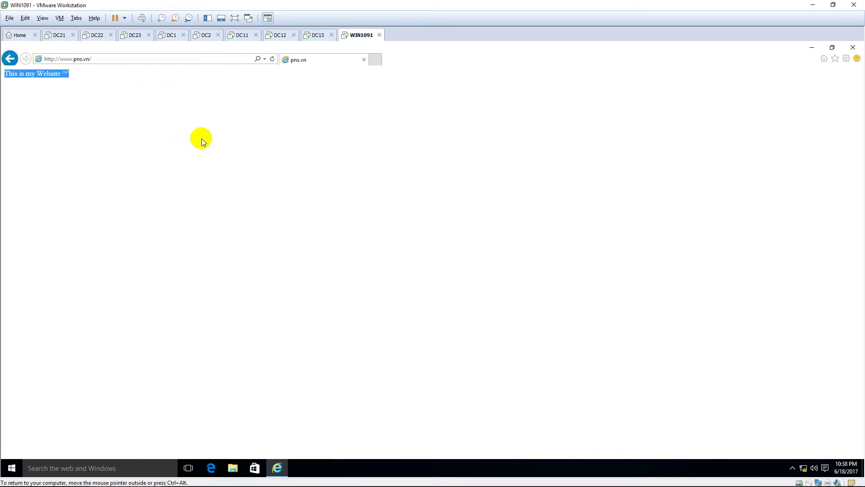
pyautogui.click(202, 141)
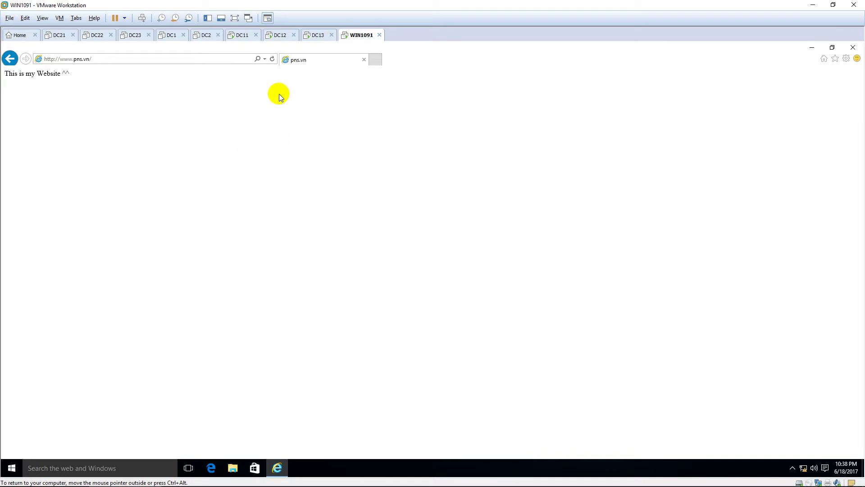
pyautogui.click(276, 36)
# Sign in to DC12 with the administrator password
pyautogui.click(310, 147)
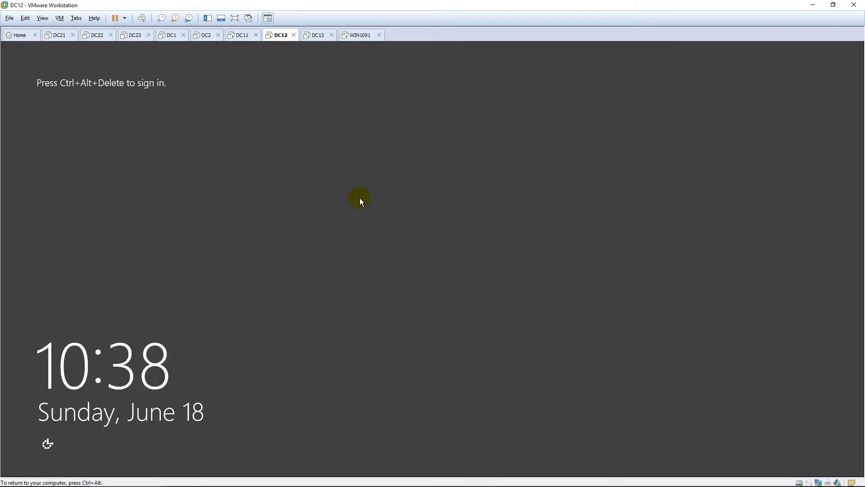
pyautogui.press('ctrl+alt+Insert')
pyautogui.write('Pa$$w0rd')
pyautogui.press('Return')
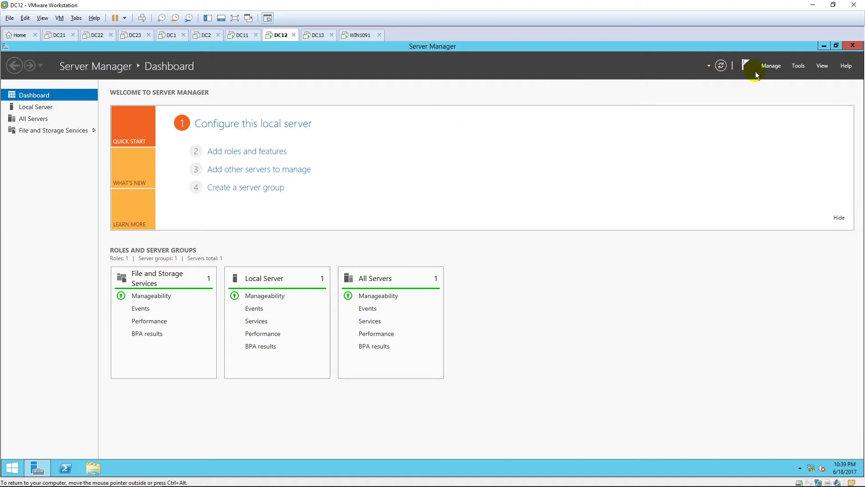
# Start Add Roles and Features on DC12 and select Active Directory Certificate Services with management tools
pyautogui.click(777, 67)
pyautogui.click(783, 78)
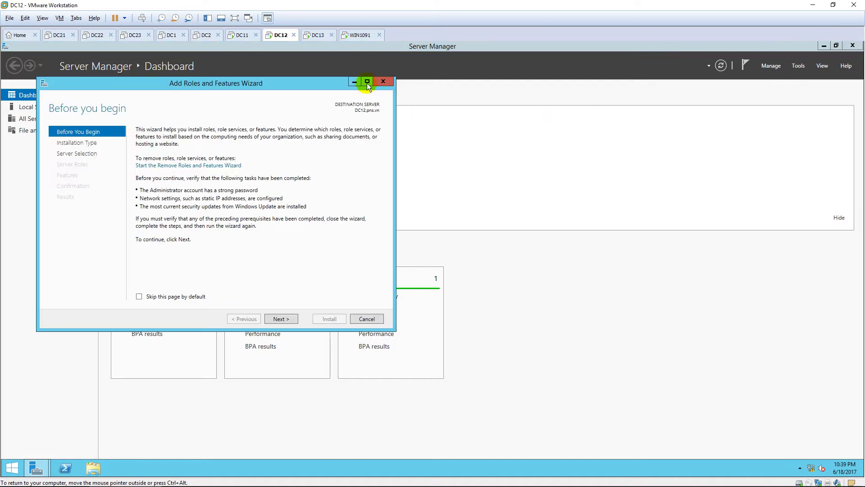
pyautogui.click(367, 84)
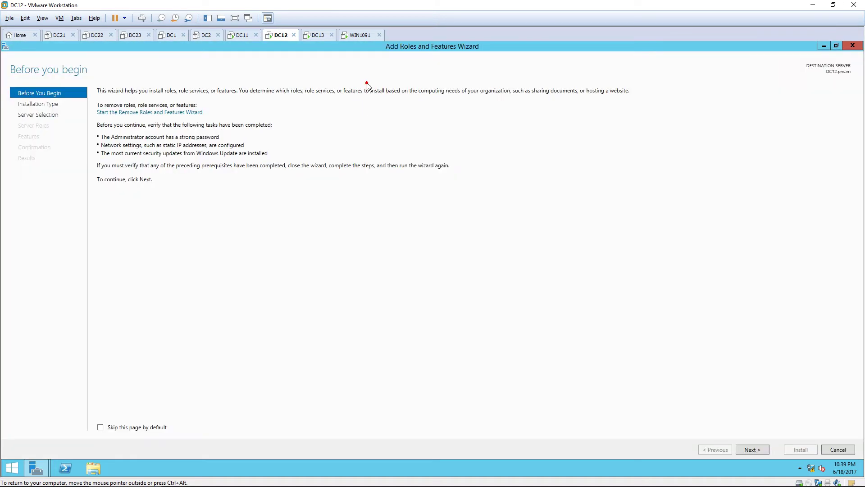
pyautogui.click(751, 450)
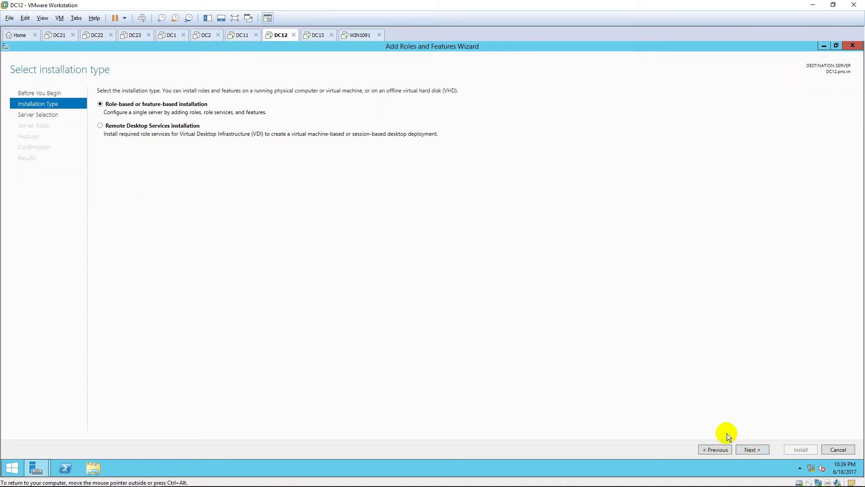
pyautogui.click(752, 450)
pyautogui.click(752, 450)
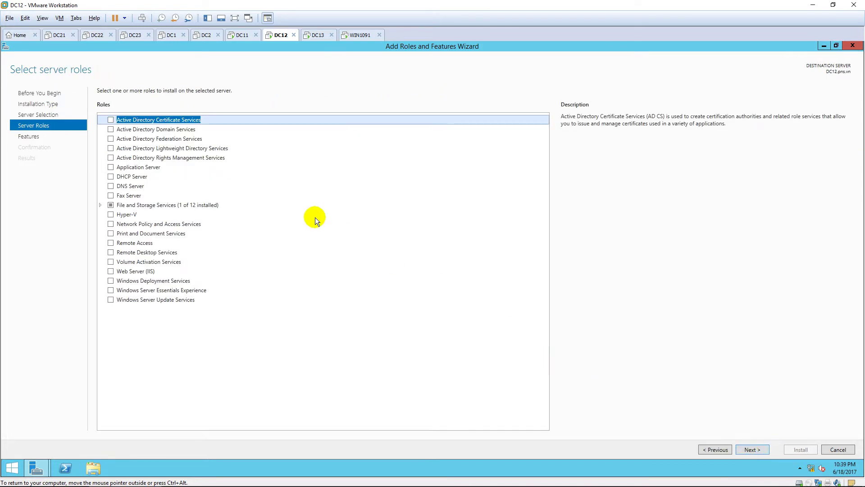
pyautogui.click(111, 119)
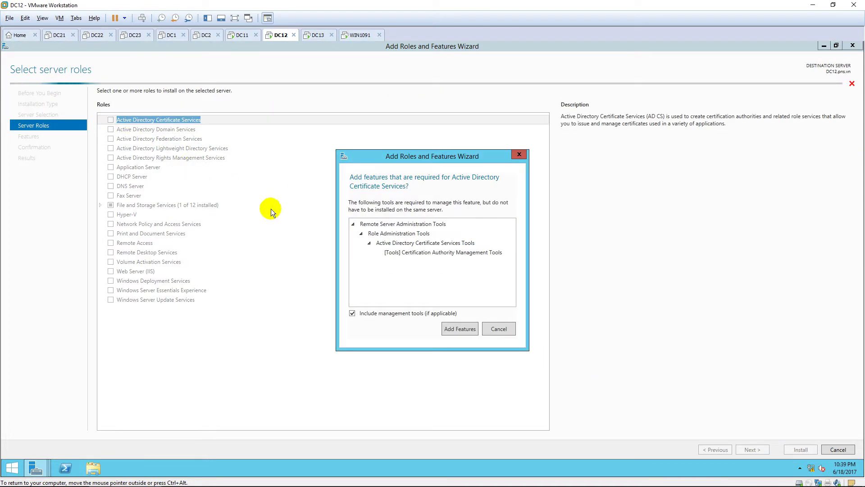
pyautogui.click(470, 328)
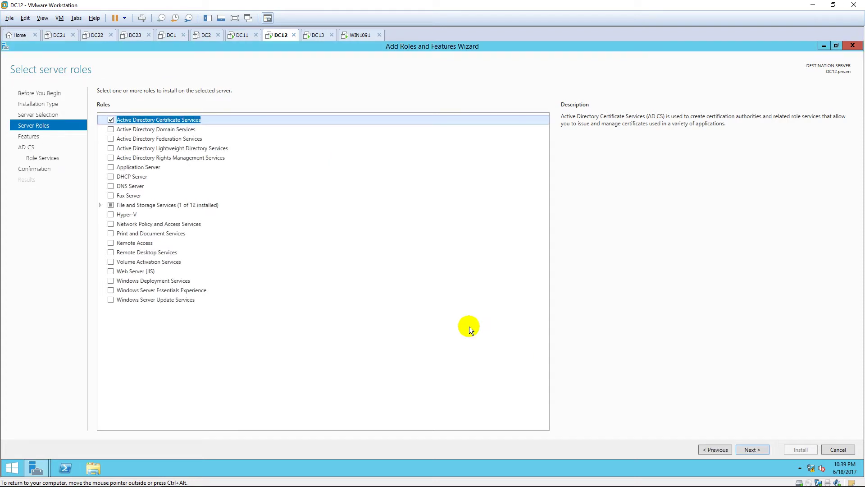
# Add Certification Authority Web Enrollment with its IIS features, accept IIS defaults, and install
pyautogui.click(752, 450)
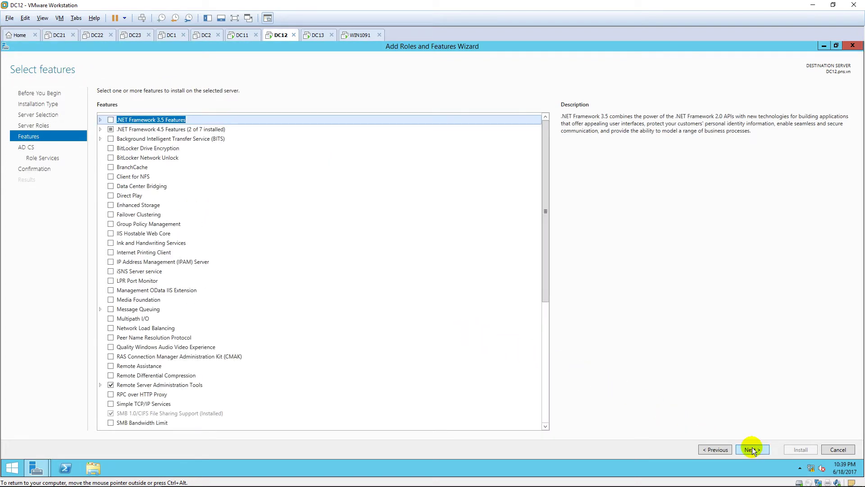
pyautogui.click(753, 450)
pyautogui.click(753, 450)
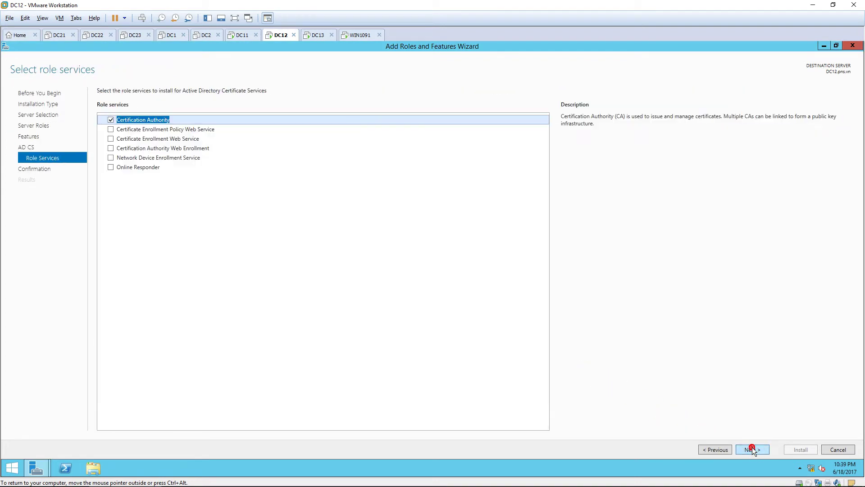
pyautogui.click(111, 149)
pyautogui.click(463, 327)
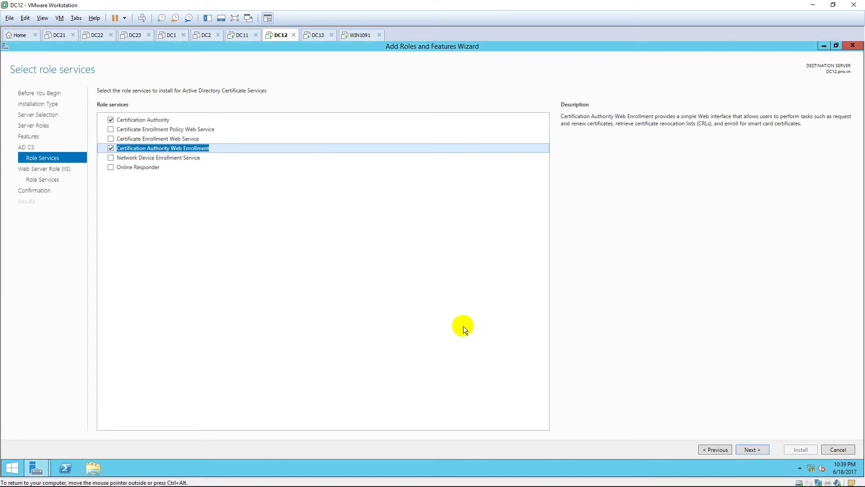
pyautogui.click(754, 450)
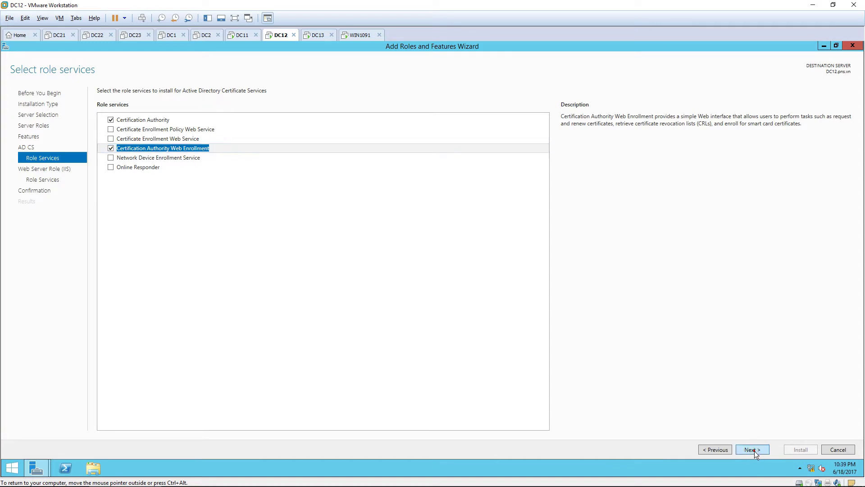
pyautogui.click(752, 450)
pyautogui.click(753, 451)
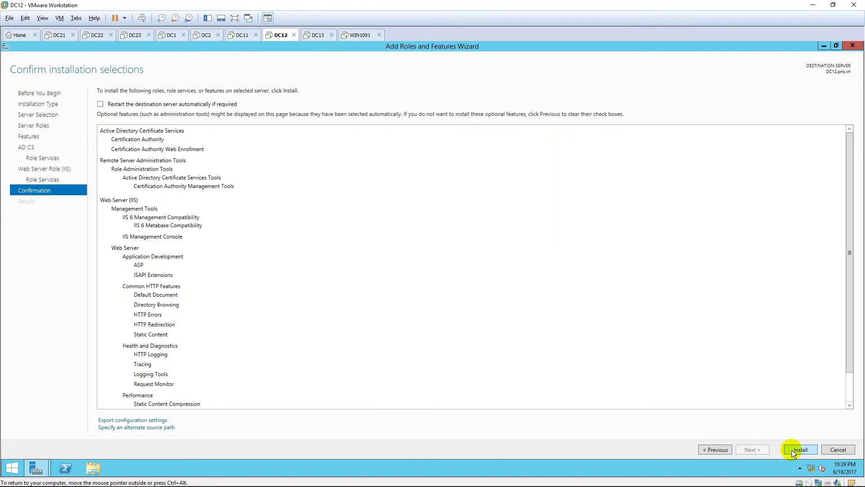
pyautogui.click(793, 450)
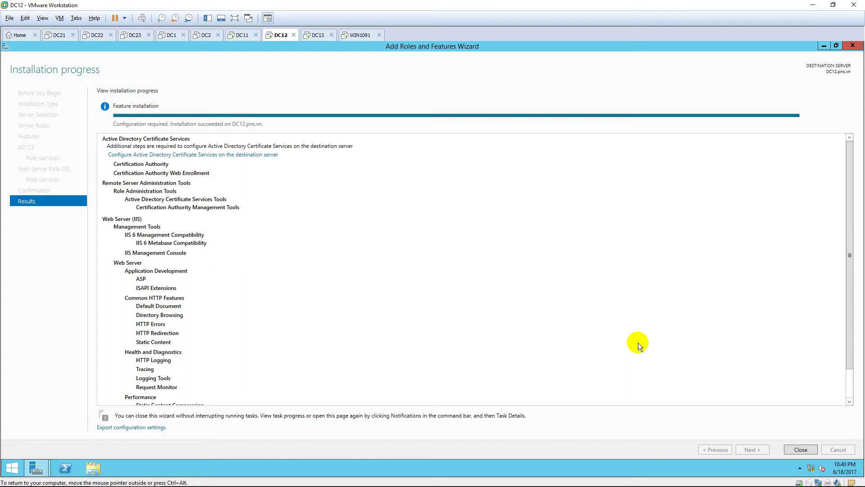
# Close the finished Add Roles and Features wizard on DC12
pyautogui.click(791, 450)
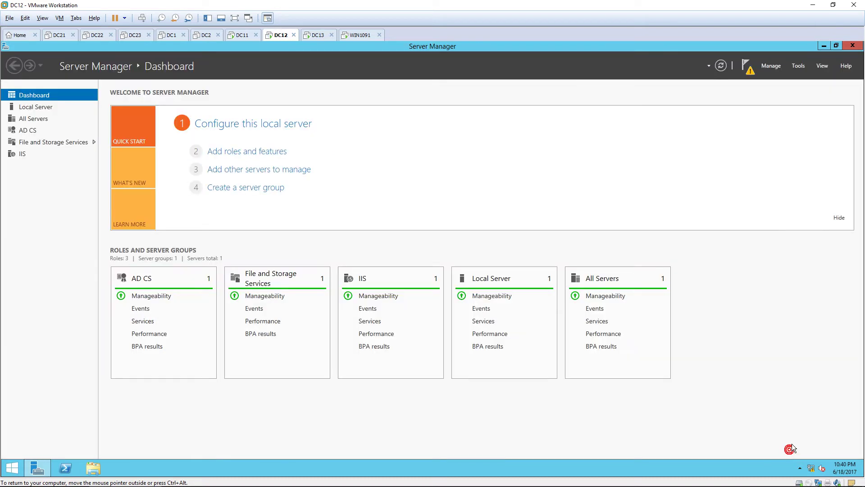
# Launch the AD CS configuration wizard from the Server Manager notifications, maximized, past credentials
pyautogui.click(747, 67)
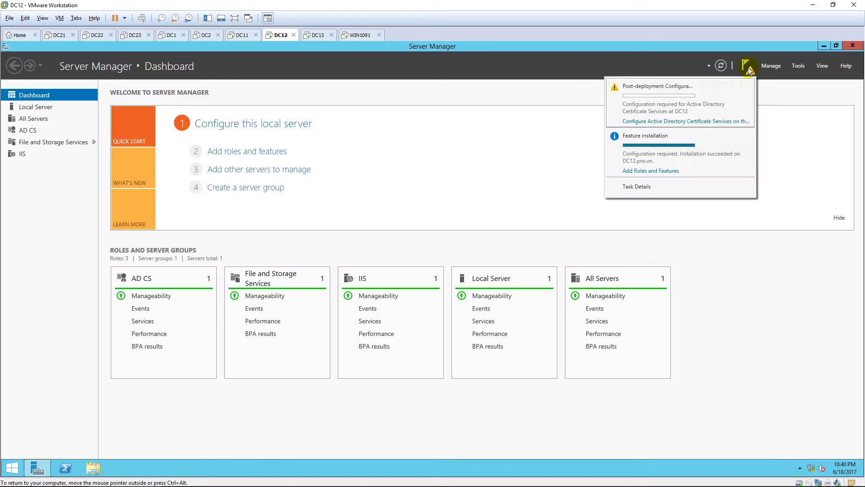
pyautogui.click(705, 123)
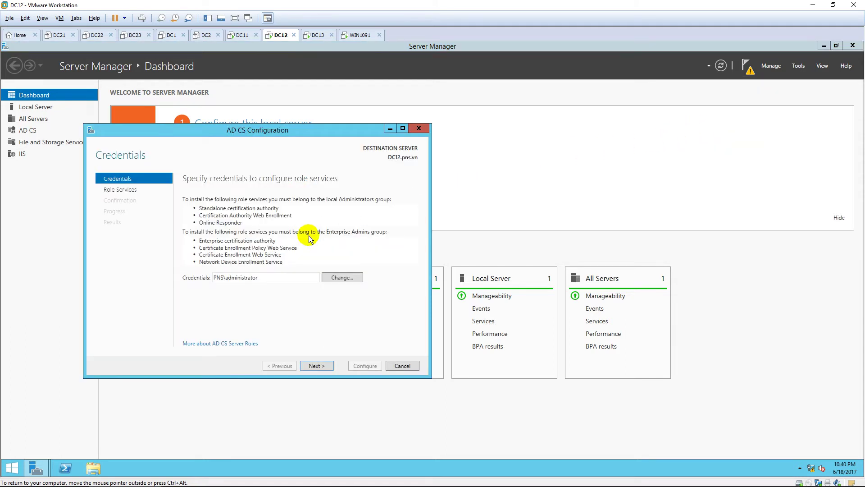
pyautogui.click(402, 129)
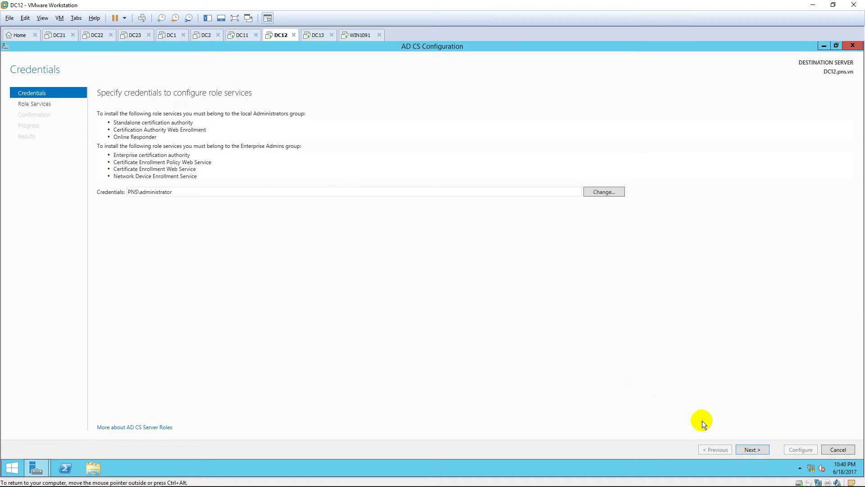
pyautogui.click(753, 447)
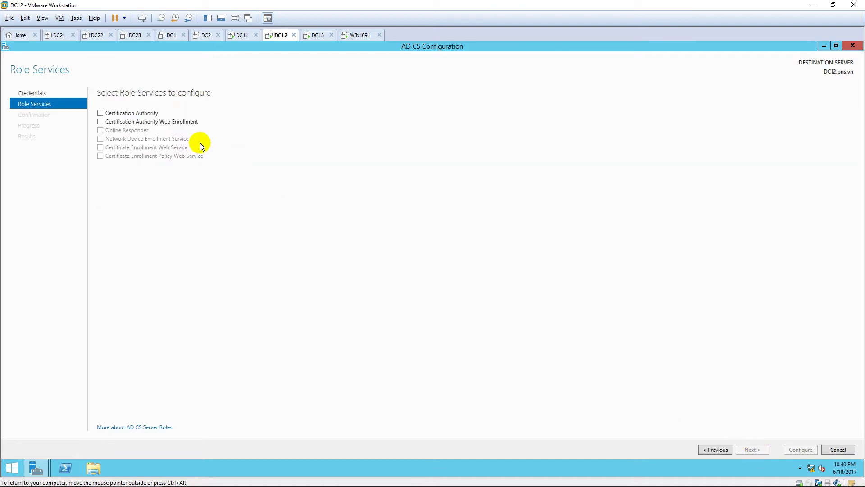
# Select the Certification Authority role service as a standalone root CA with a new private key
pyautogui.click(101, 114)
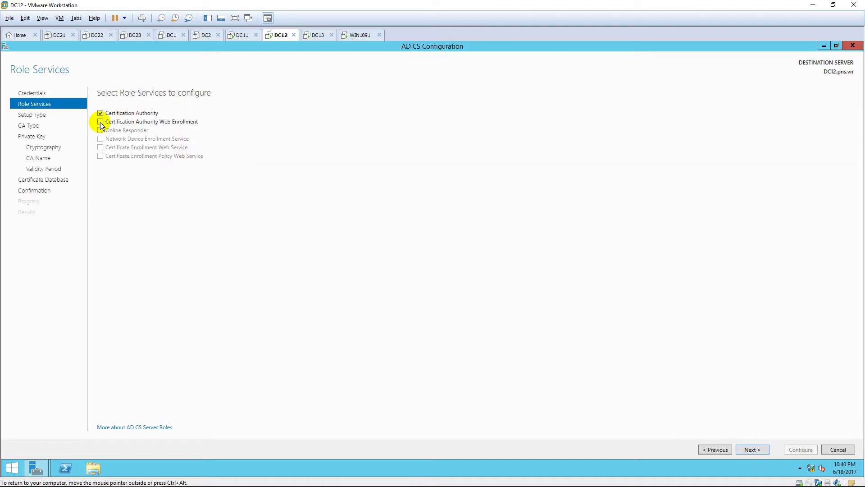
pyautogui.click(750, 450)
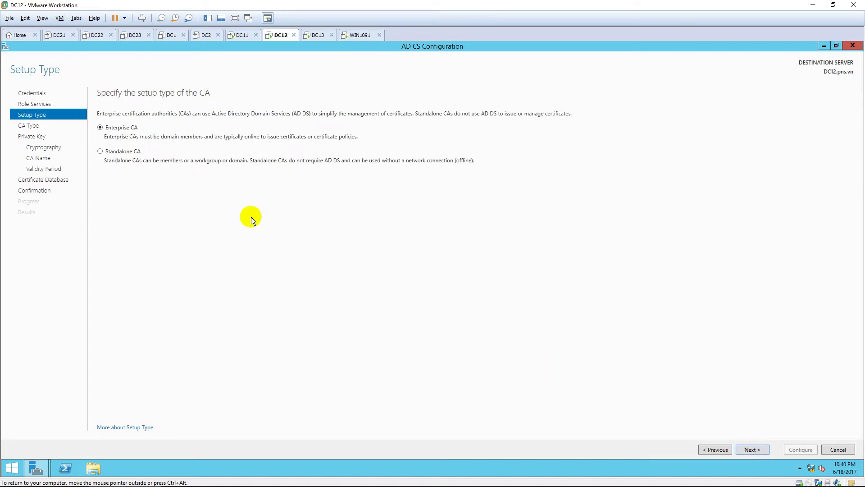
pyautogui.click(118, 152)
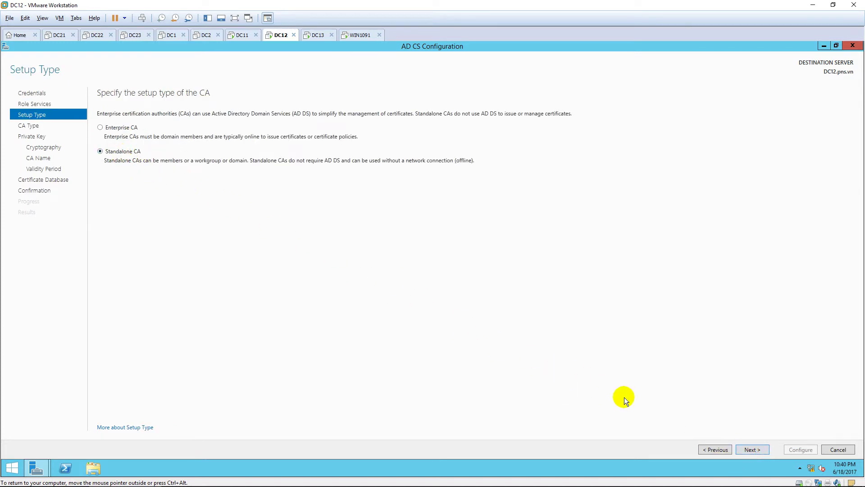
pyautogui.click(753, 450)
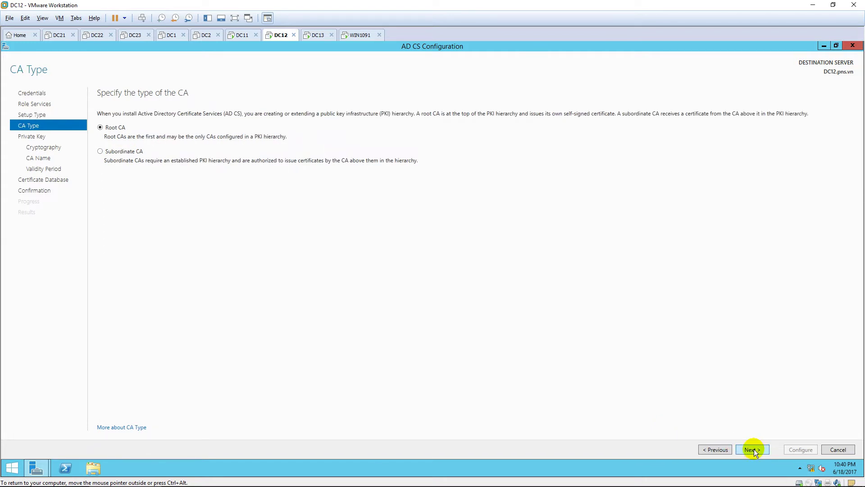
pyautogui.click(753, 449)
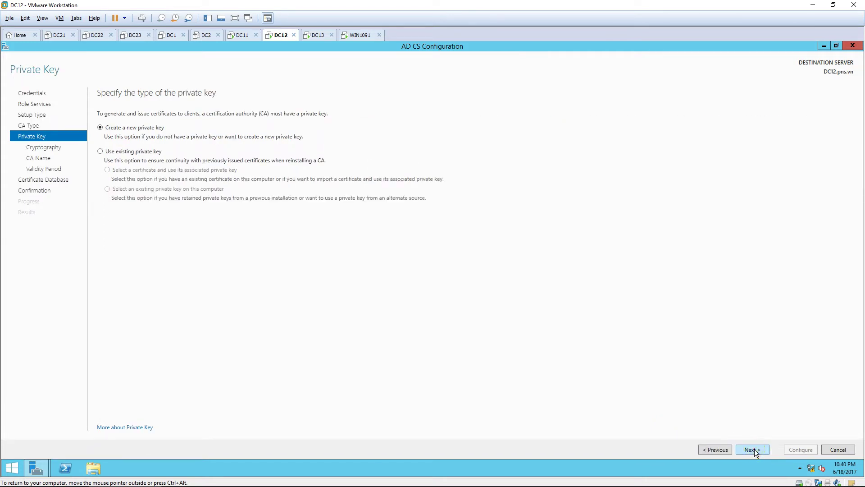
pyautogui.click(754, 449)
# Keep the cryptography defaults and rename the CA common name to PNS-CA
pyautogui.click(753, 450)
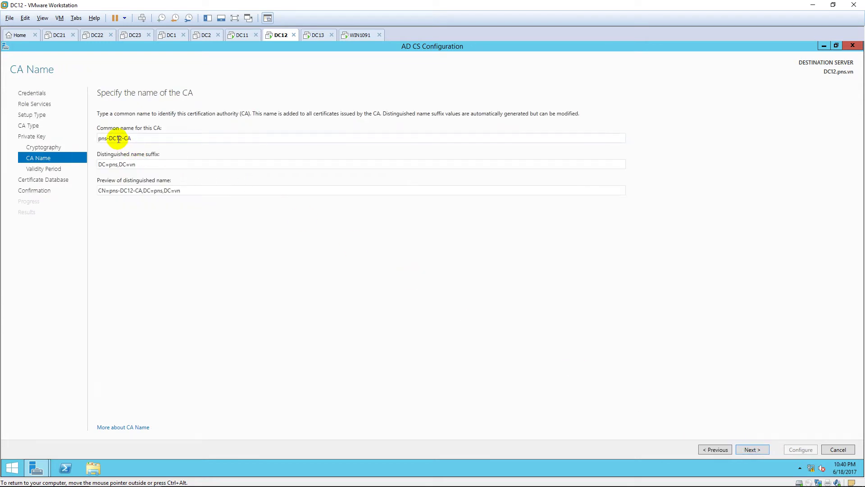
pyautogui.click(104, 138)
pyautogui.moveTo(122, 138); pyautogui.dragTo(91, 146)
pyautogui.write('PNS')
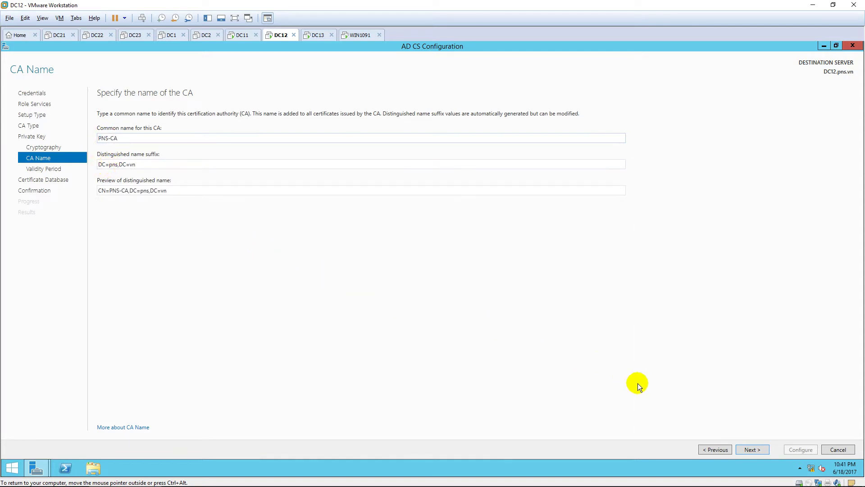
pyautogui.click(750, 448)
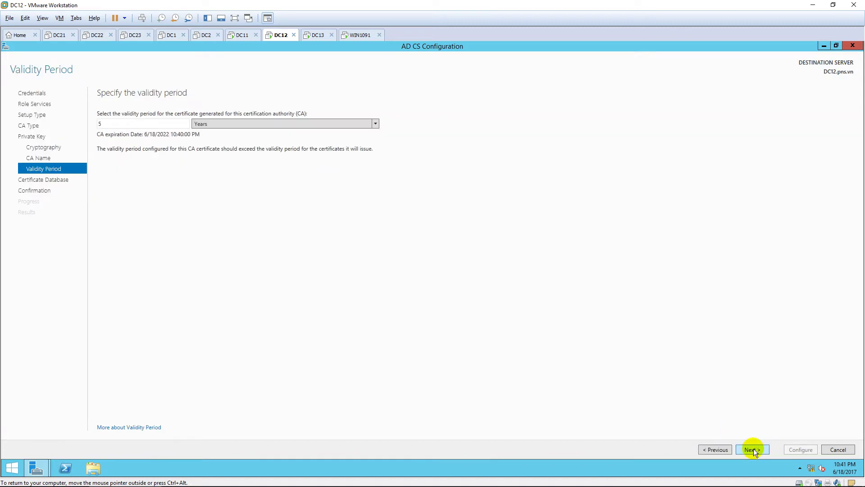
# Keep the 5-year validity and default database locations, apply the configuration, and close the wizard
pyautogui.click(754, 450)
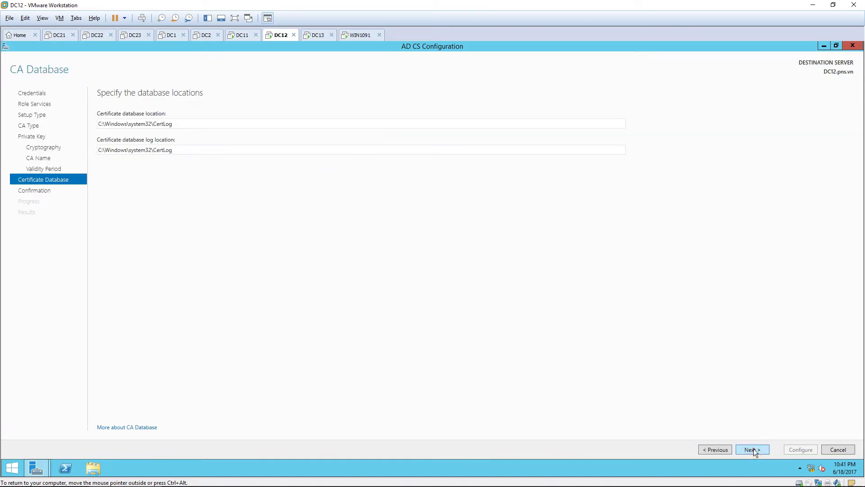
pyautogui.click(753, 449)
pyautogui.click(801, 449)
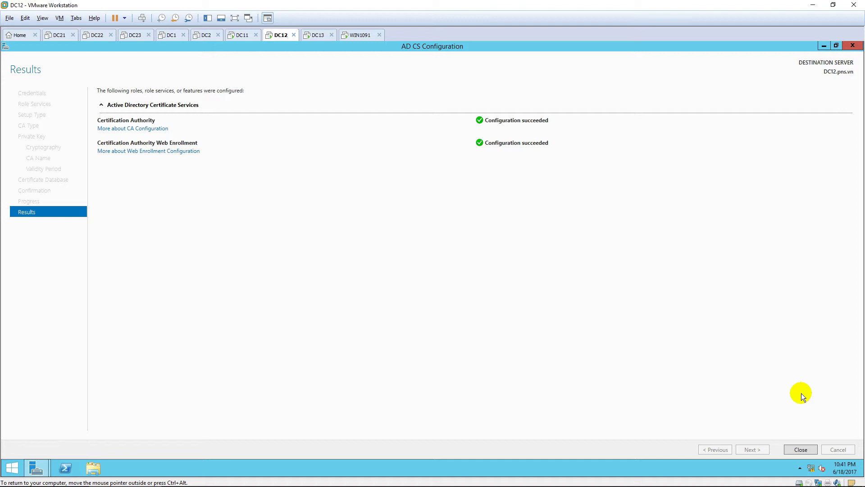
pyautogui.click(801, 448)
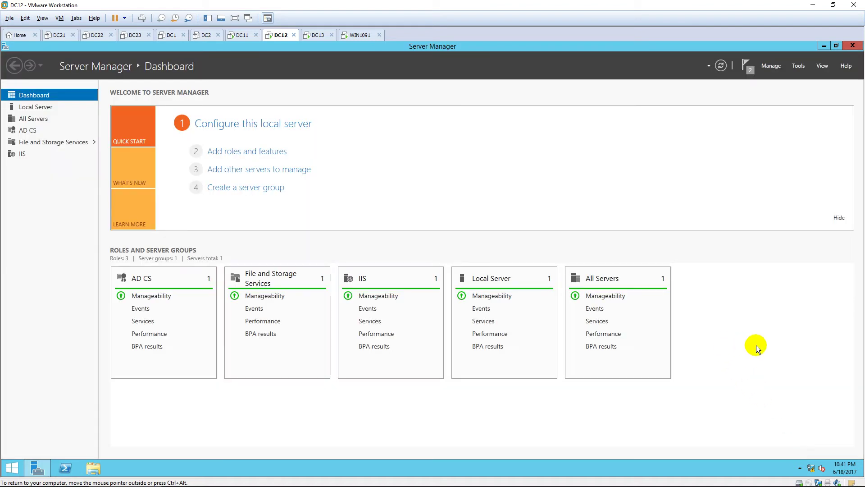
pyautogui.click(316, 35)
# Open the Server Certificates feature for the DC13 server in IIS Manager
pyautogui.click(391, 183)
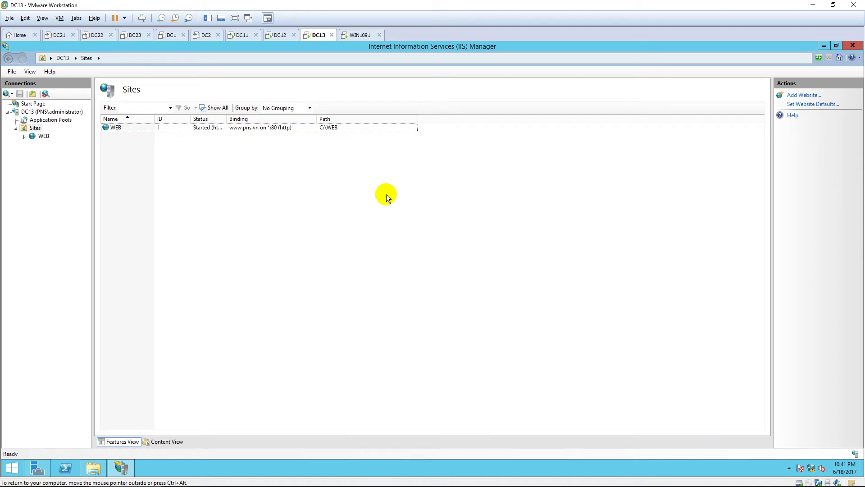
pyautogui.click(54, 111)
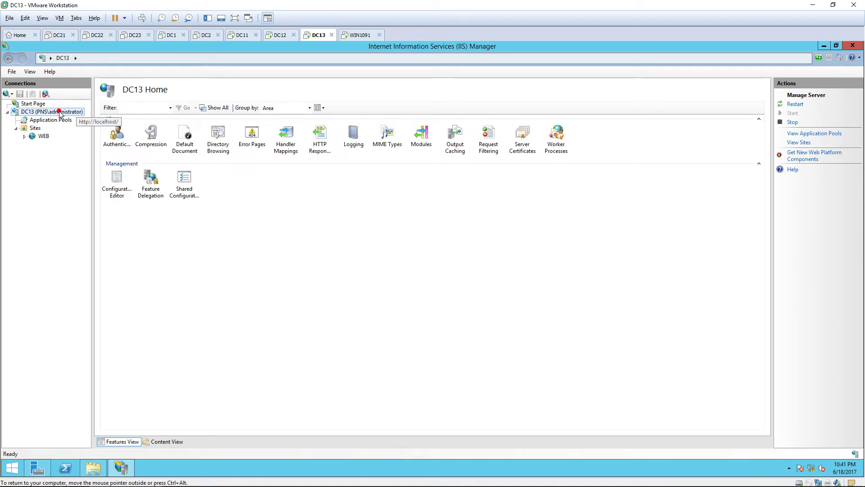
pyautogui.click(518, 141)
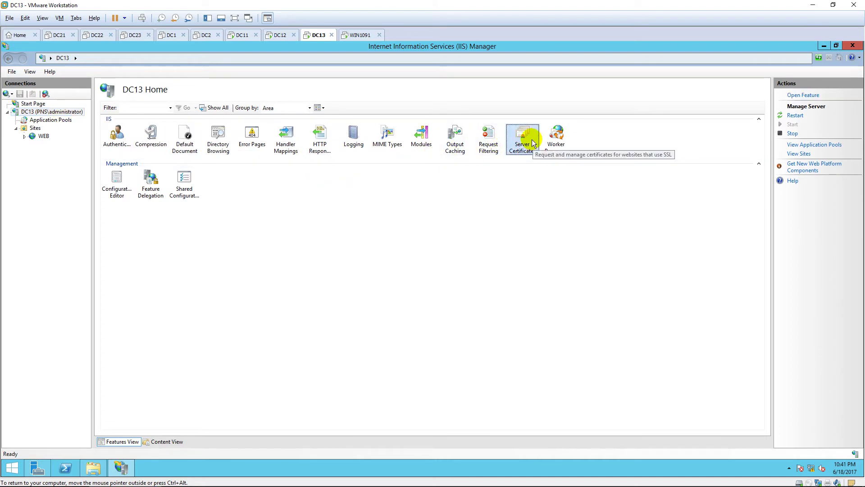
pyautogui.doubleClick(533, 143)
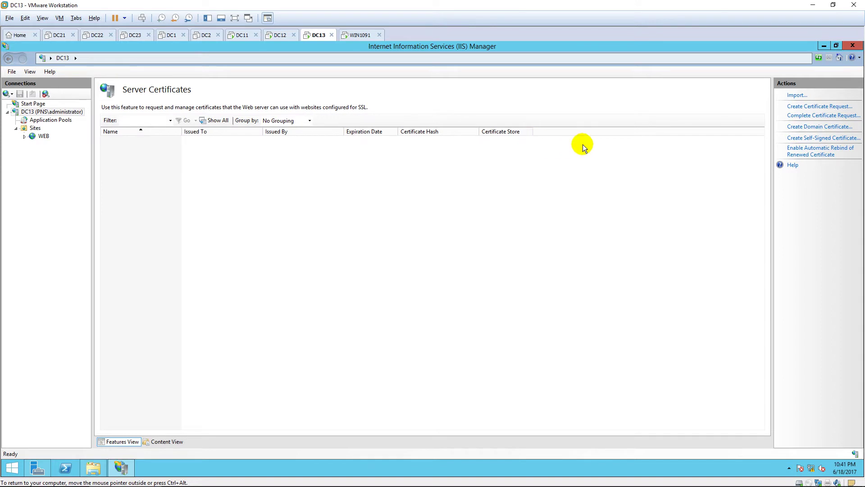
# Start a certificate request with common name 'Certificate for Web' and organization PNS
pyautogui.click(818, 108)
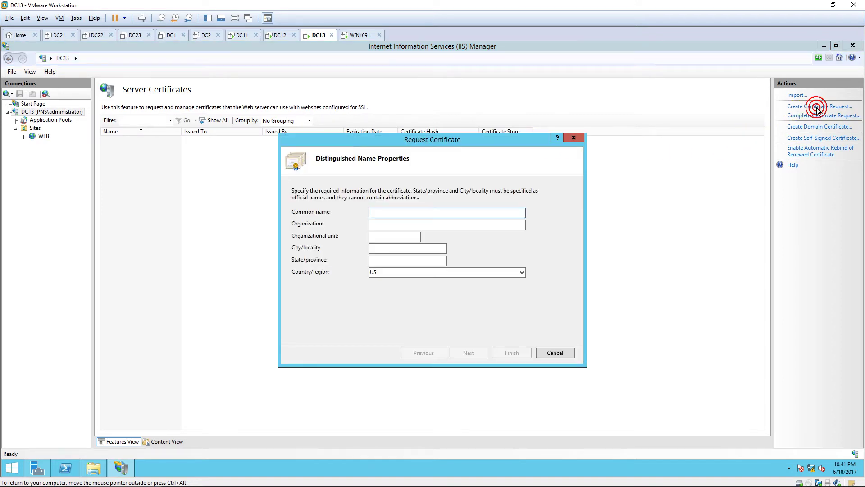
pyautogui.moveTo(491, 136); pyautogui.dragTo(484, 56)
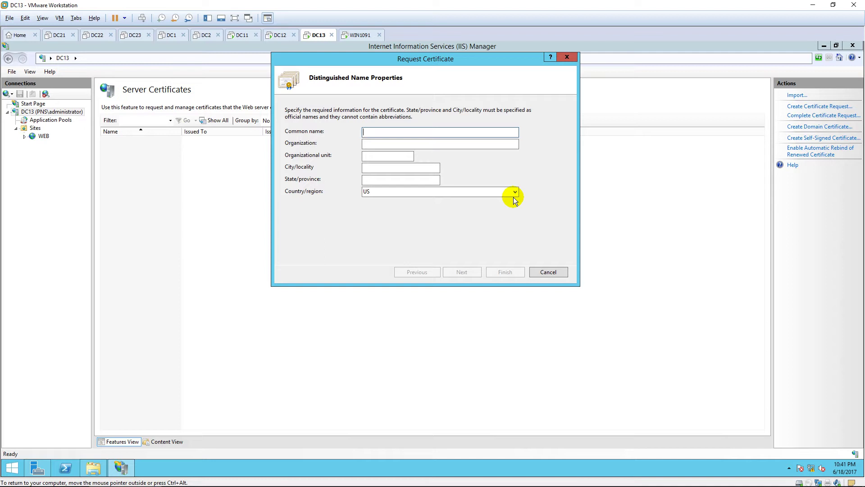
pyautogui.write('Certificate for Web')
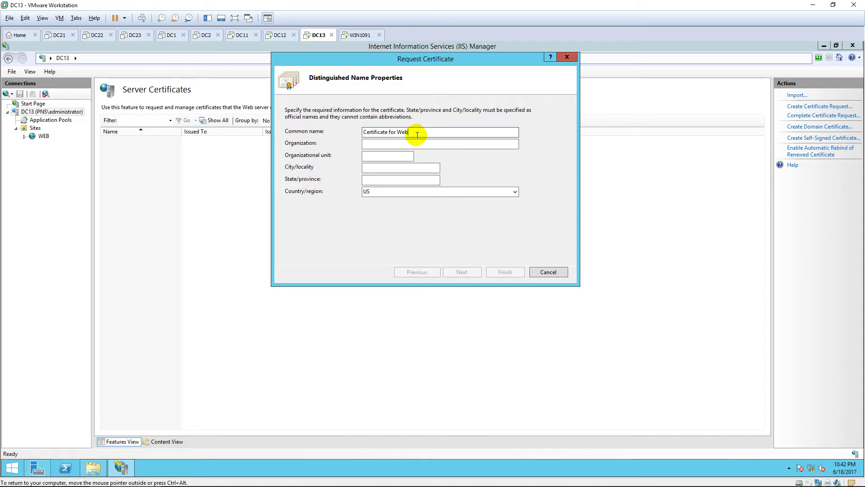
pyautogui.click(421, 143)
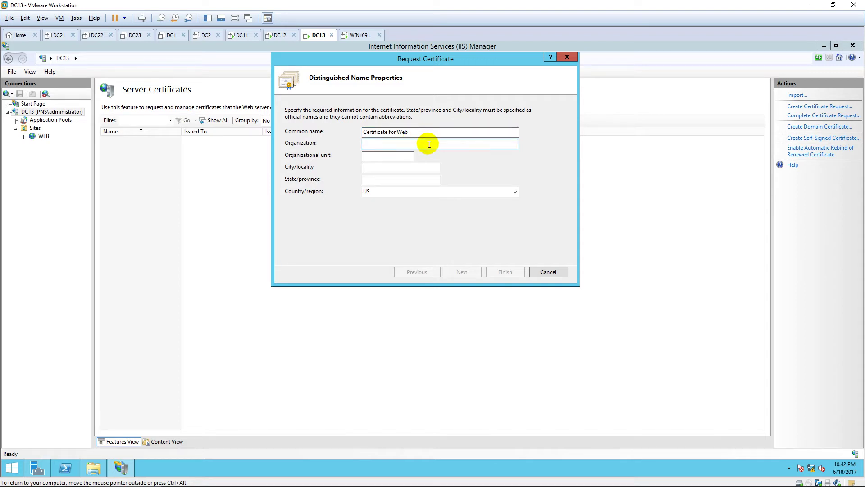
pyautogui.write('PNS')
# Enter unit IT, city HANOI, state HAIBATRUNG and country VN, then continue
pyautogui.click(405, 159)
pyautogui.write('IT')
pyautogui.press('Tab')
pyautogui.write('HANOI')
pyautogui.press('Tab')
pyautogui.write('HAIBATRUNG')
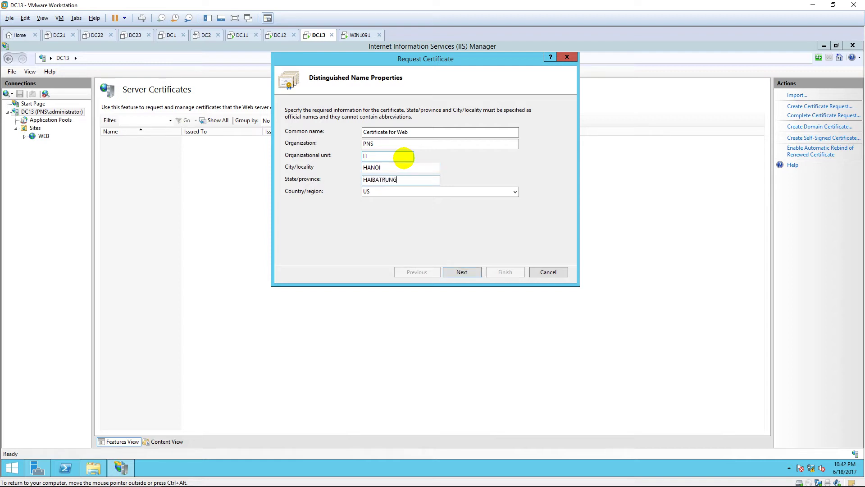
pyautogui.click(516, 193)
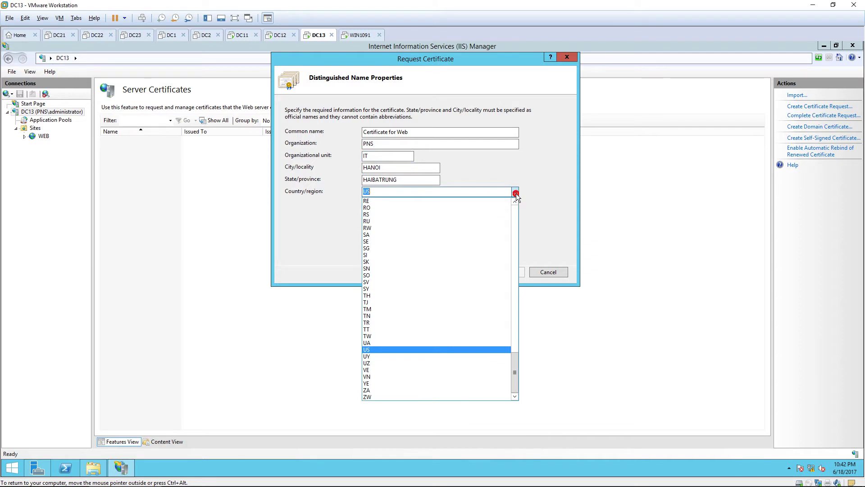
pyautogui.click(427, 376)
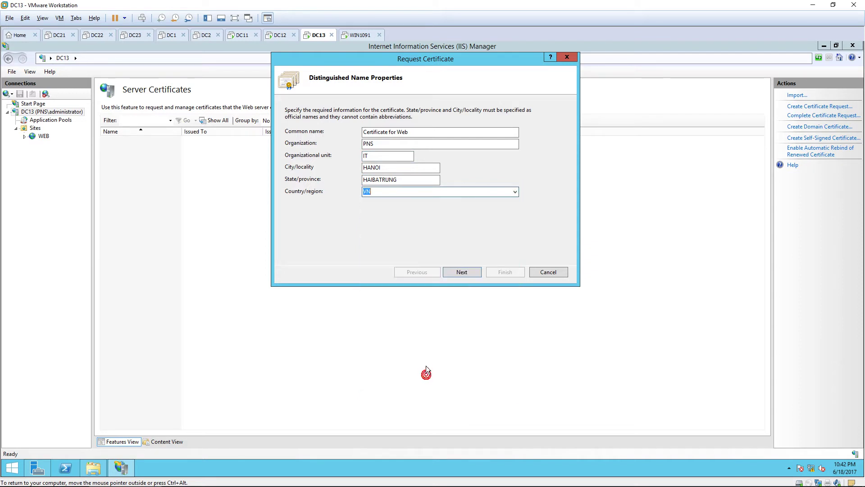
pyautogui.click(469, 271)
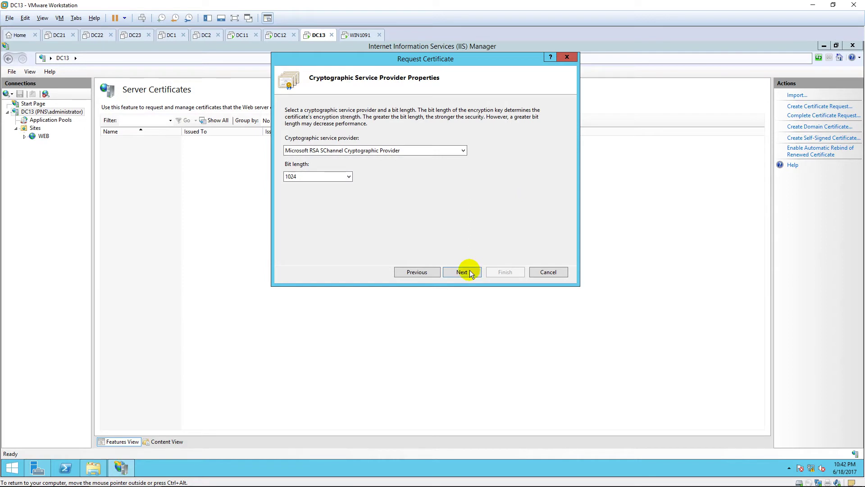
# Keep default provider settings and save the request as CA.txt on the Desktop, finishing the wizard
pyautogui.click(464, 270)
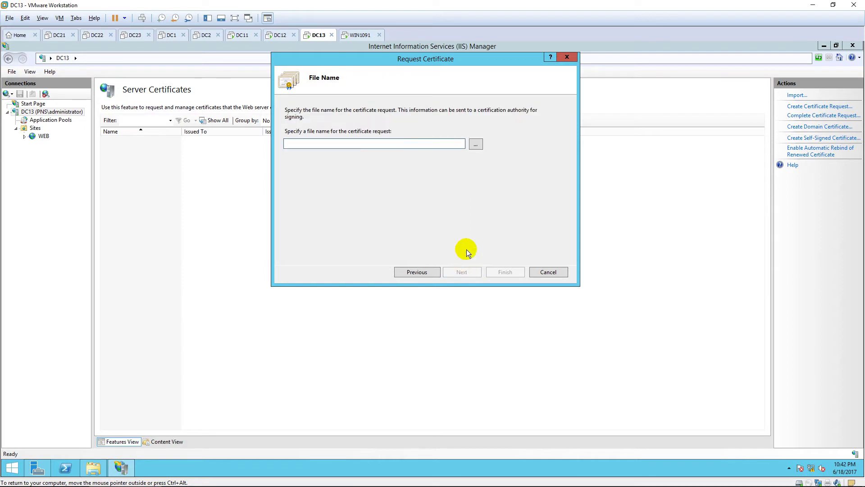
pyautogui.click(476, 144)
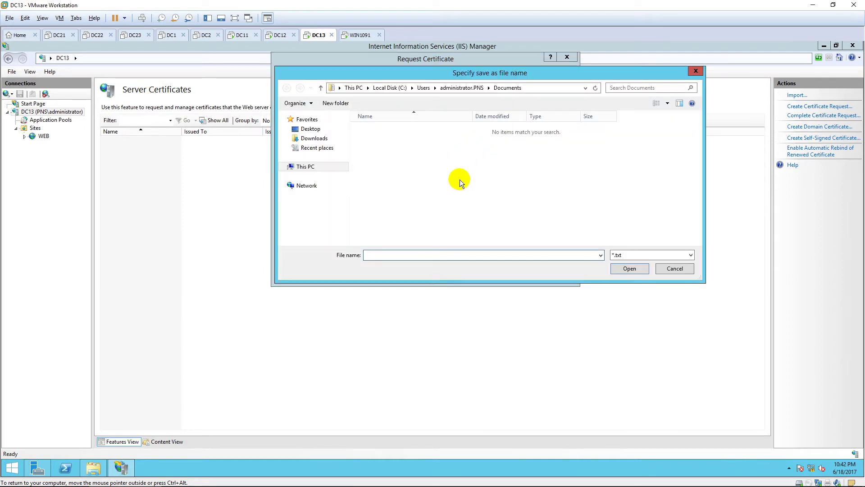
pyautogui.click(311, 129)
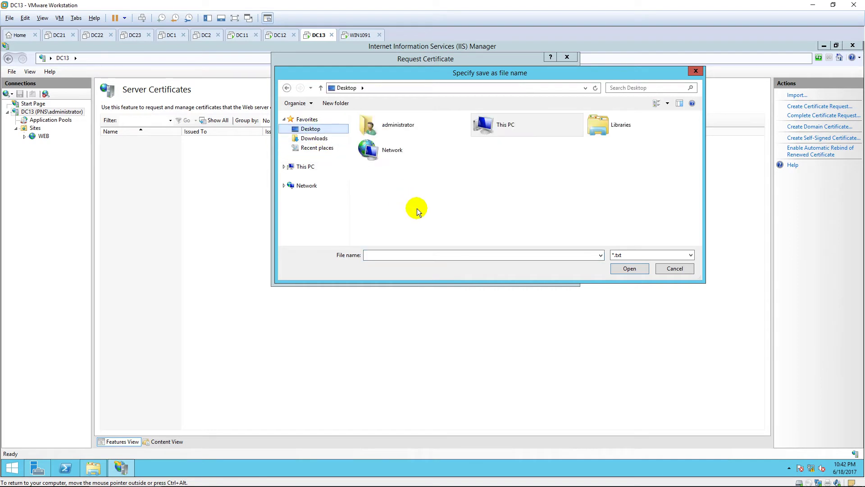
pyautogui.click(423, 252)
pyautogui.write('CA')
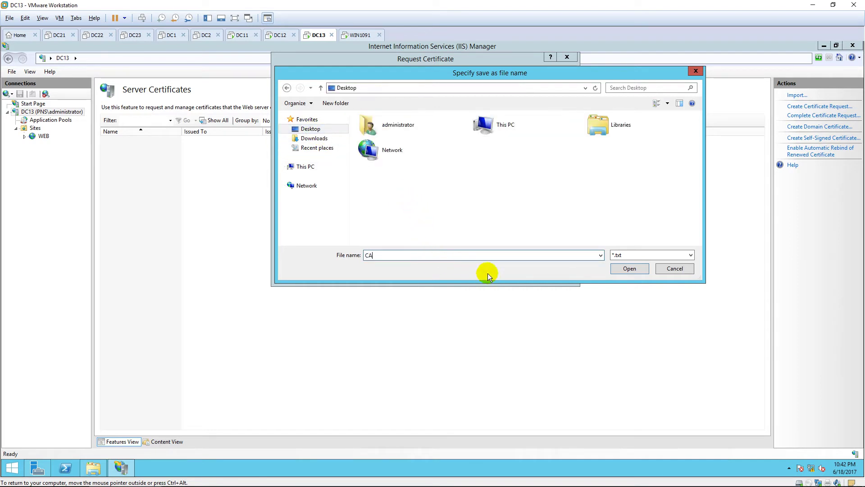
pyautogui.click(630, 269)
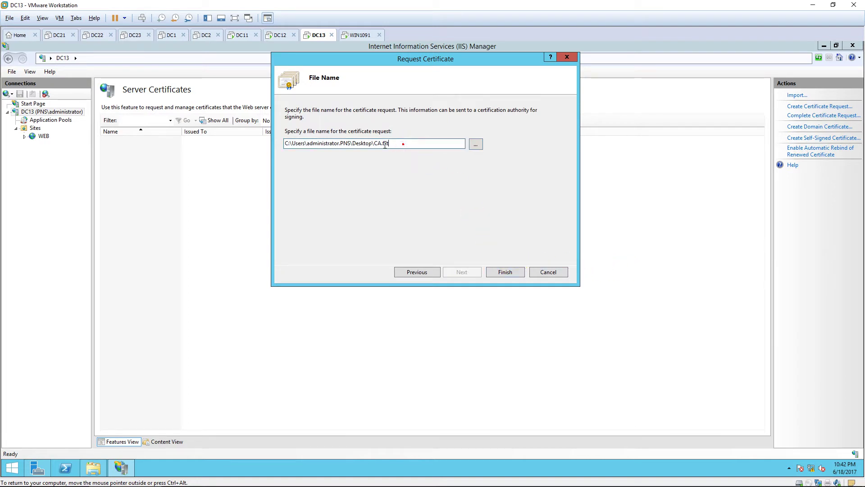
pyautogui.moveTo(403, 143); pyautogui.dragTo(277, 143)
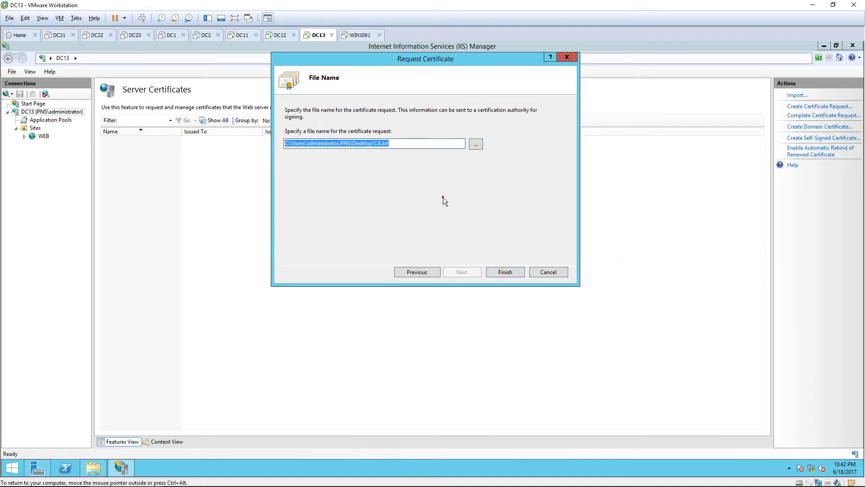
pyautogui.click(505, 272)
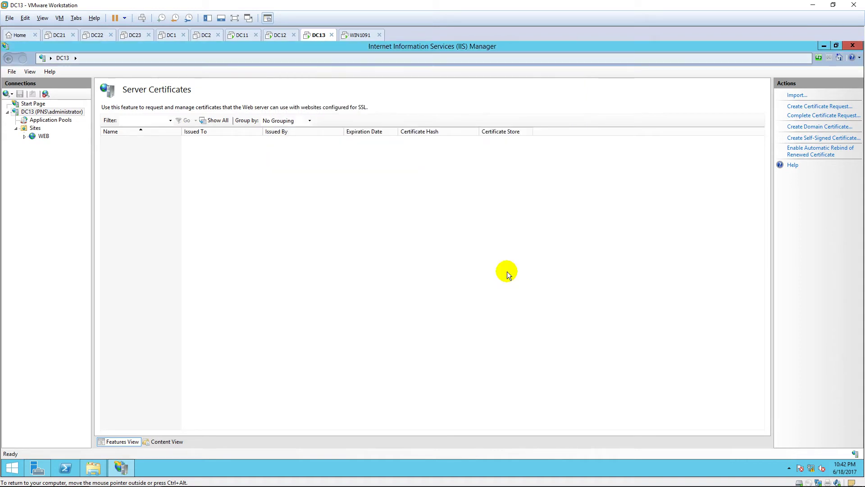
pyautogui.click(824, 46)
# View CA.txt in maximized Notepad with font size 22 and review the request text
pyautogui.click(825, 46)
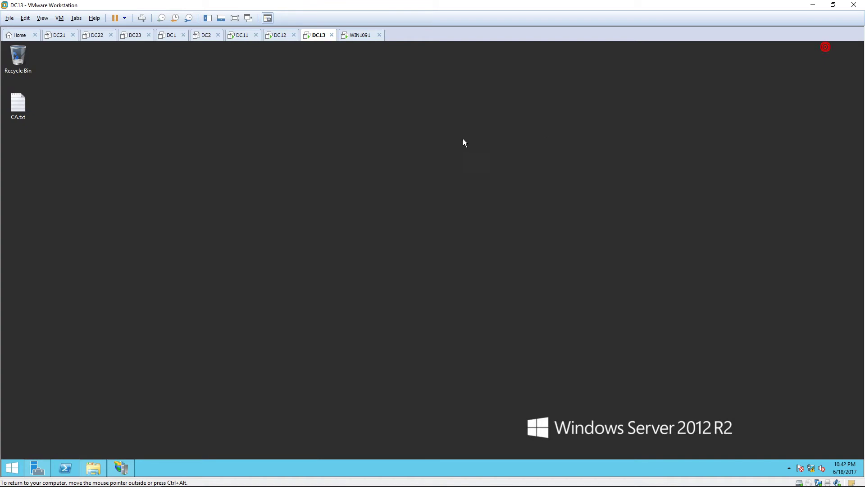
pyautogui.doubleClick(28, 106)
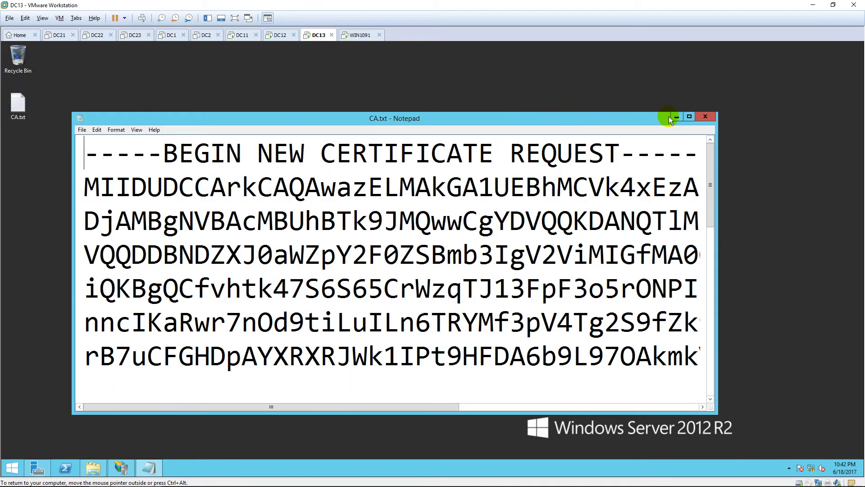
pyautogui.click(689, 117)
pyautogui.click(43, 56)
pyautogui.click(49, 74)
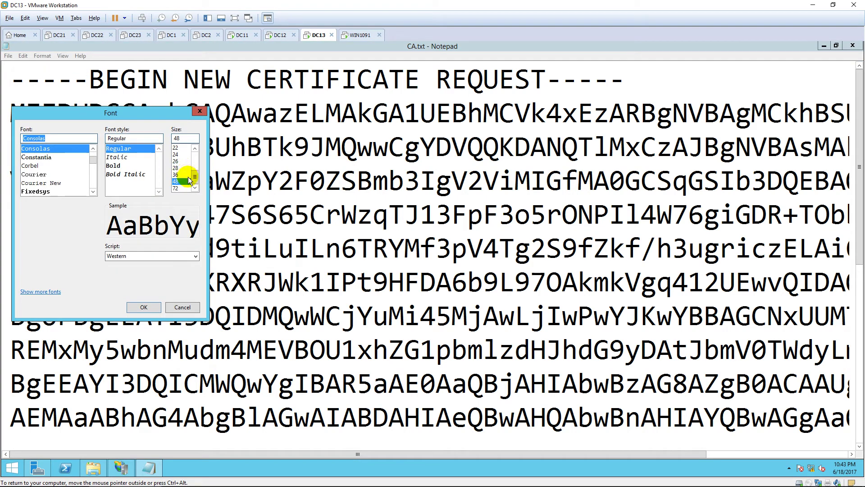
pyautogui.click(182, 148)
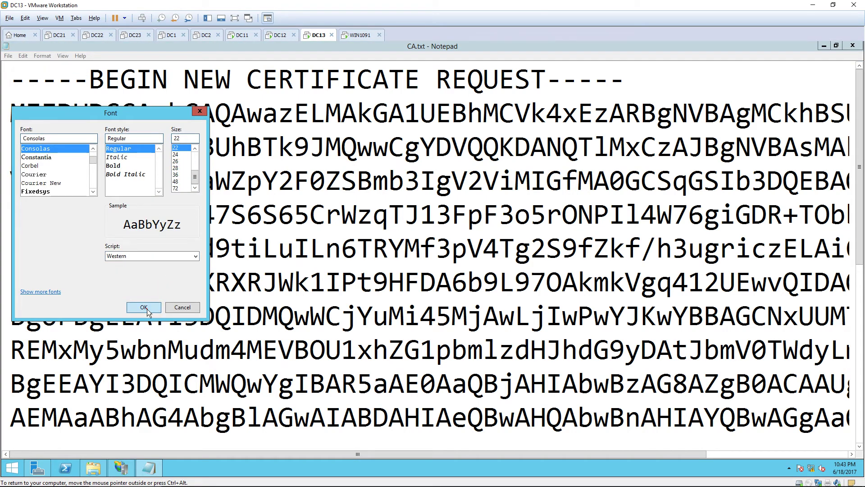
pyautogui.click(143, 307)
pyautogui.moveTo(35, 86); pyautogui.dragTo(382, 329)
pyautogui.click(484, 282)
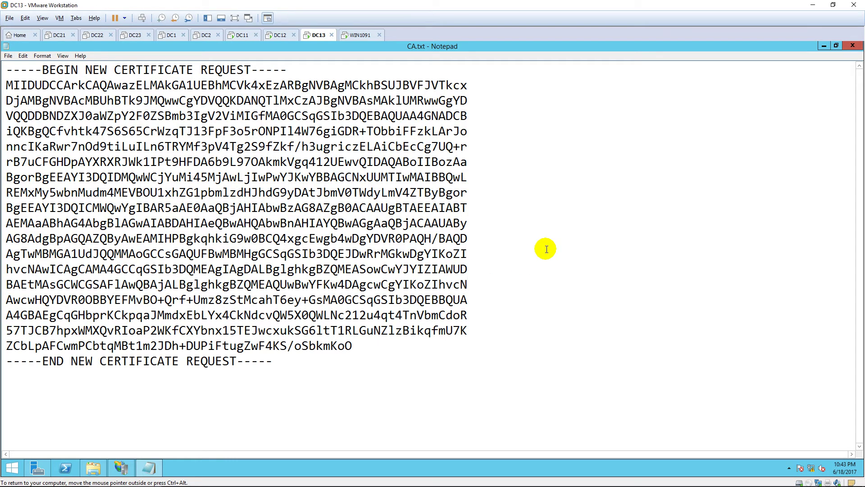
# Close CA.txt and launch Internet Explorer from the Start screen
pyautogui.click(854, 46)
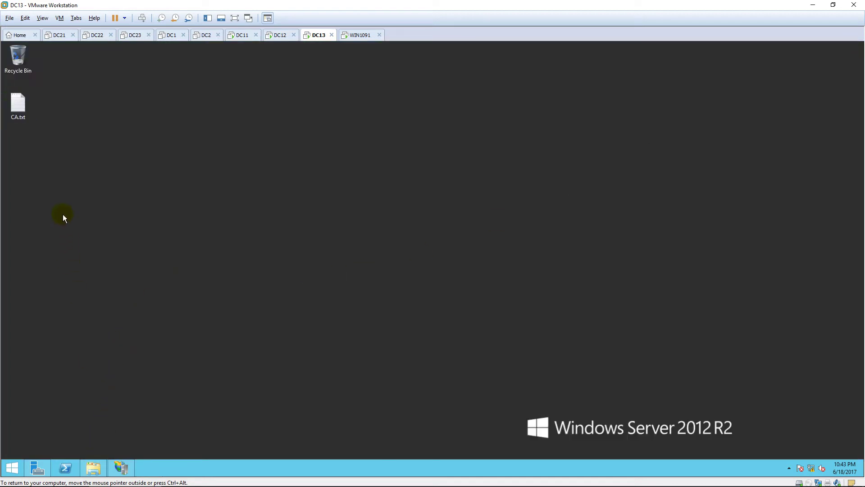
pyautogui.doubleClick(18, 104)
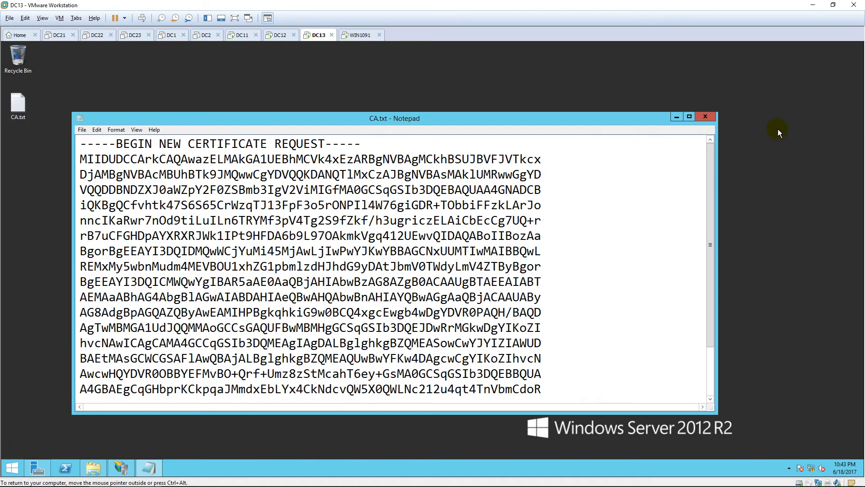
pyautogui.click(689, 116)
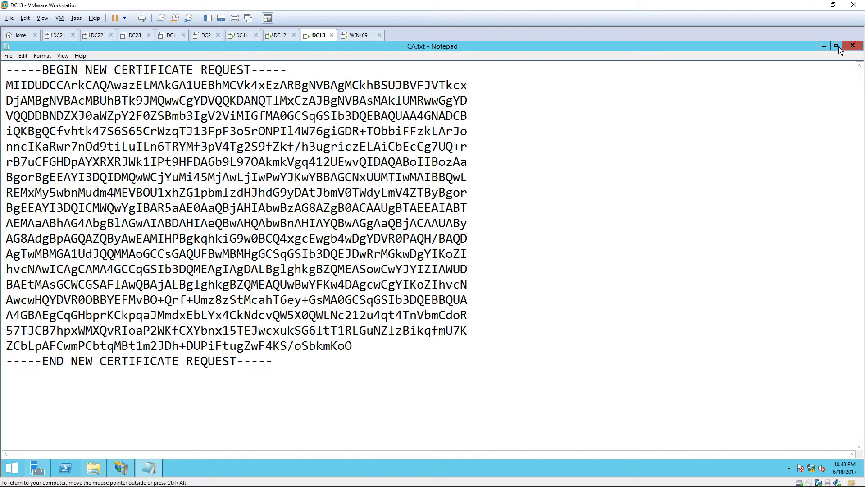
pyautogui.click(853, 46)
pyautogui.click(120, 466)
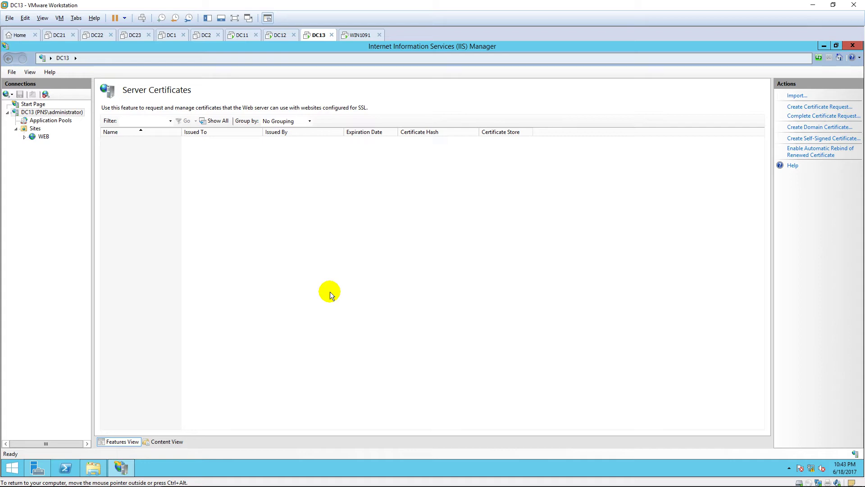
pyautogui.press('super')
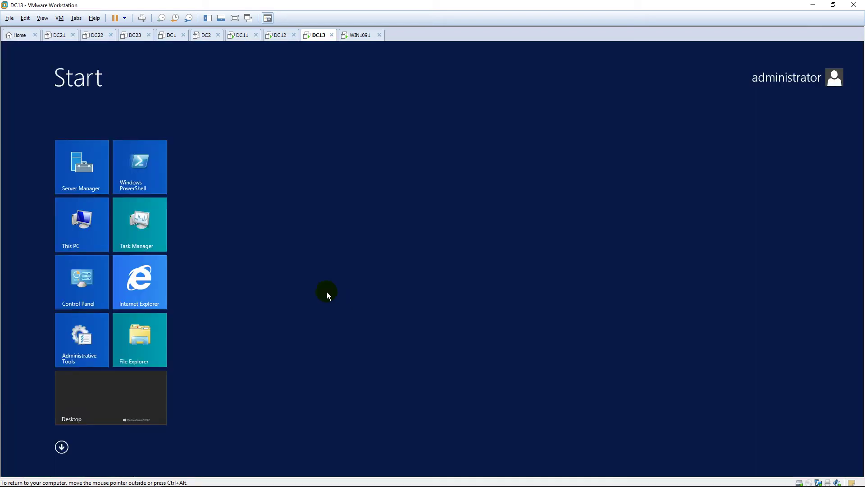
pyautogui.click(155, 267)
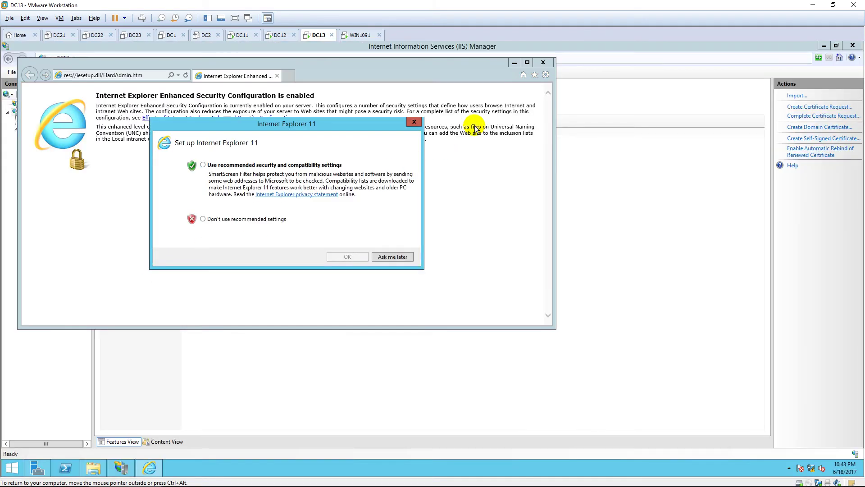
pyautogui.click(397, 256)
pyautogui.click(528, 62)
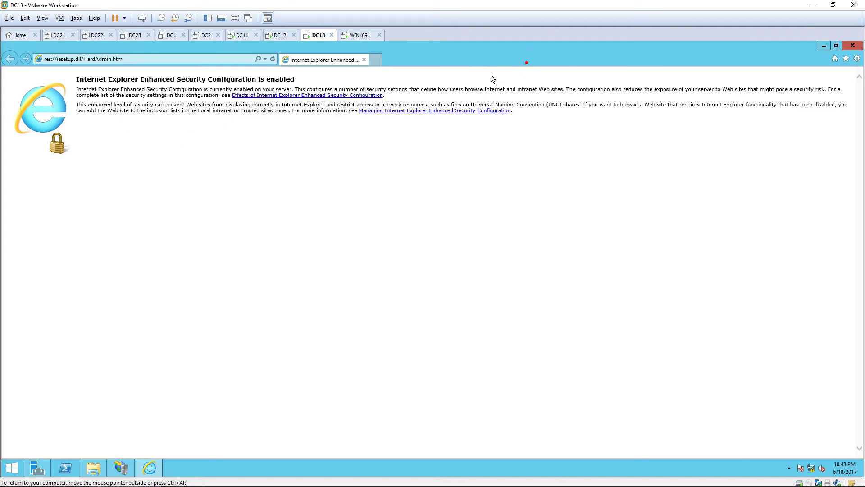
pyautogui.click(191, 60)
pyautogui.write('http://10.0.0.13/certsrv/')
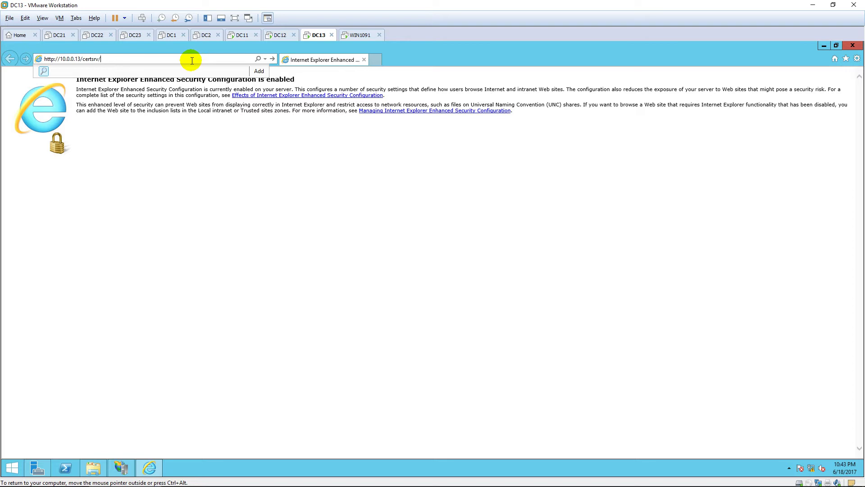
pyautogui.press('Return')
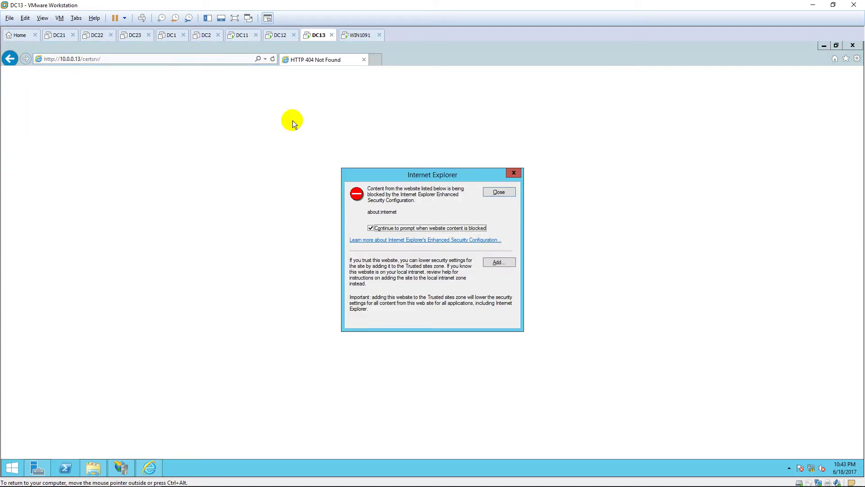
pyautogui.click(498, 260)
pyautogui.click(499, 243)
pyautogui.click(496, 323)
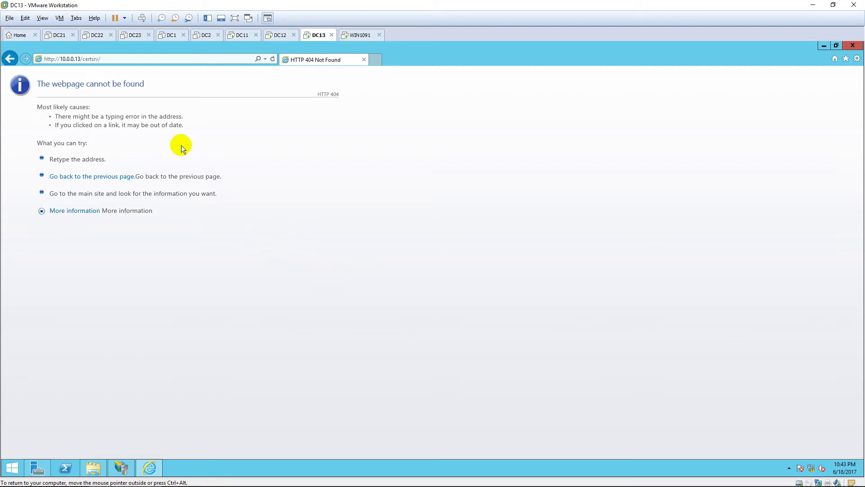
pyautogui.click(93, 59)
pyautogui.moveTo(101, 59); pyautogui.dragTo(81, 58)
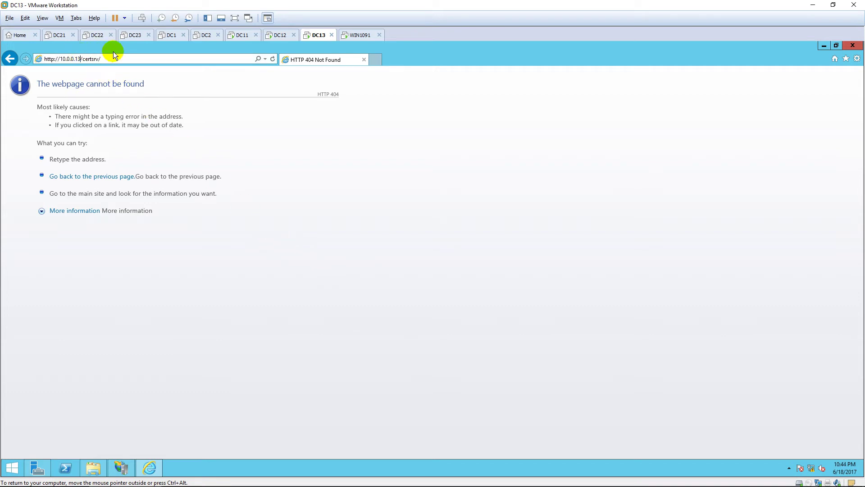
pyautogui.press('BackSpace')
pyautogui.write('2')
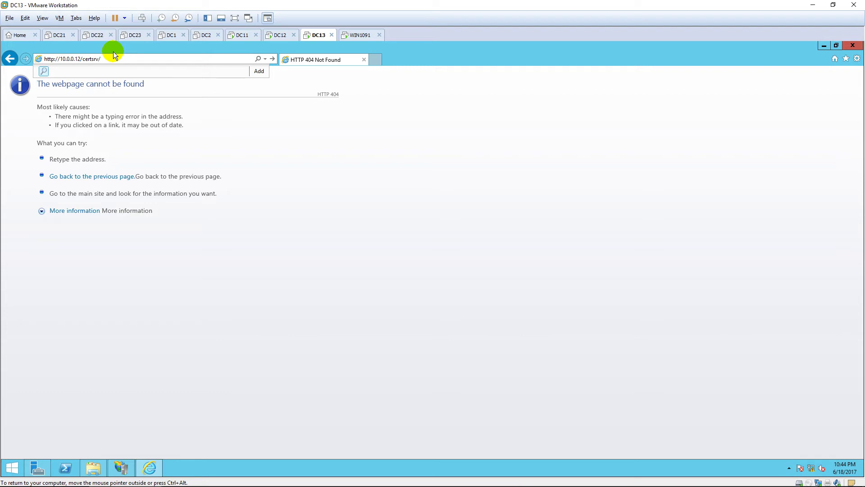
pyautogui.press('Return')
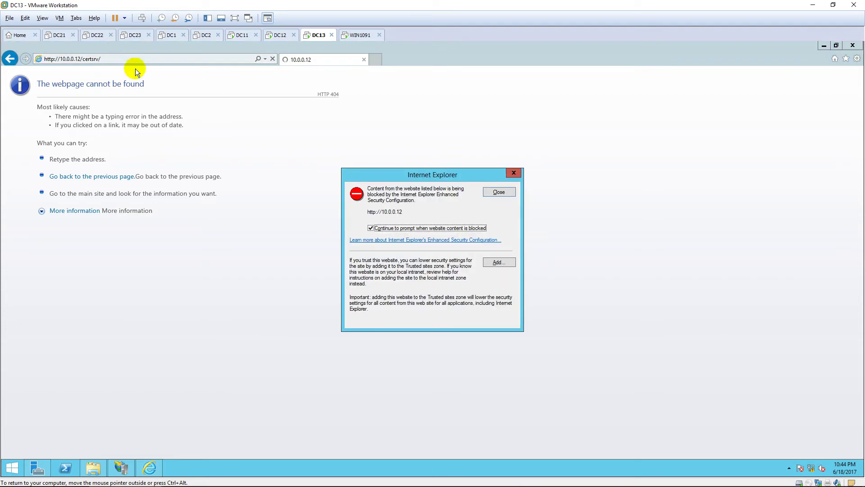
pyautogui.click(499, 262)
pyautogui.click(502, 243)
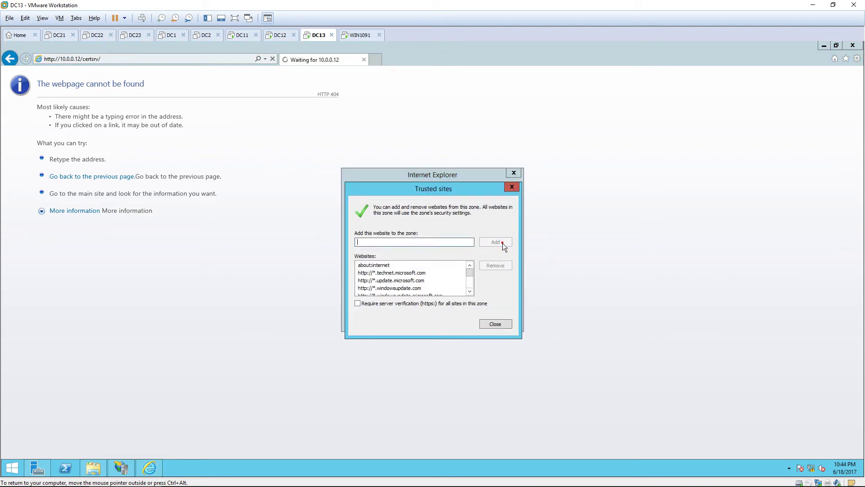
pyautogui.click(500, 323)
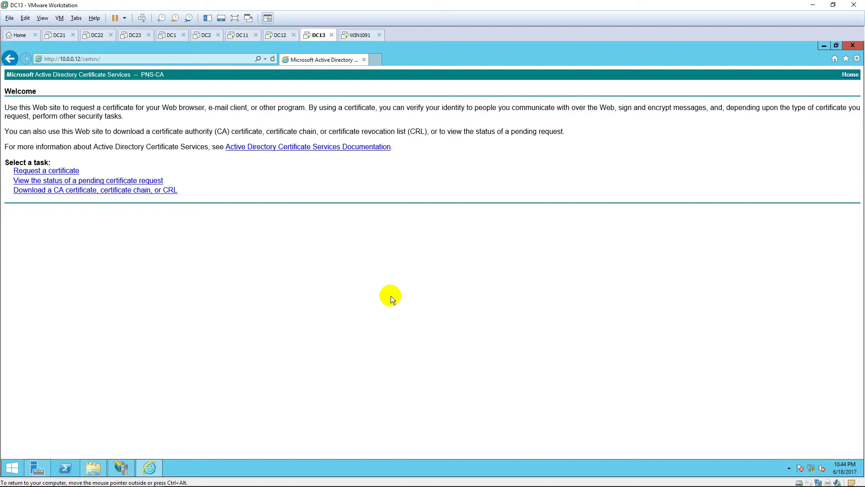
# Choose Request a certificate, then advanced request, submitting a saved base-64 request
pyautogui.click(69, 170)
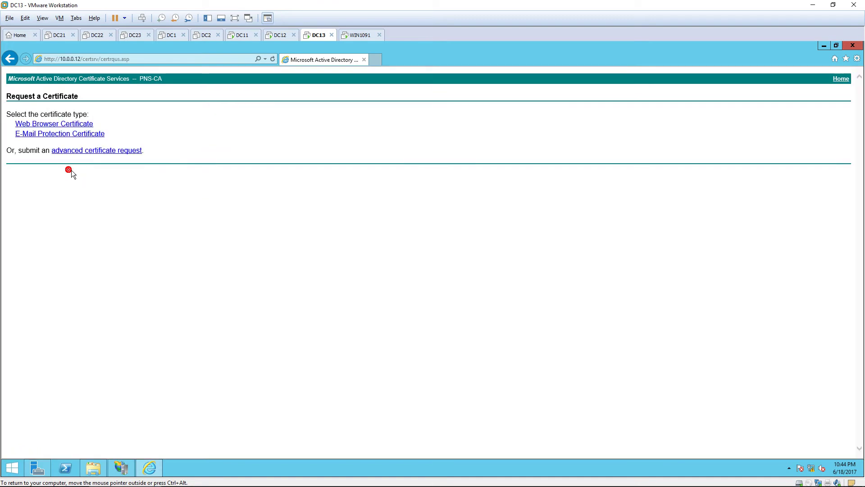
pyautogui.click(137, 153)
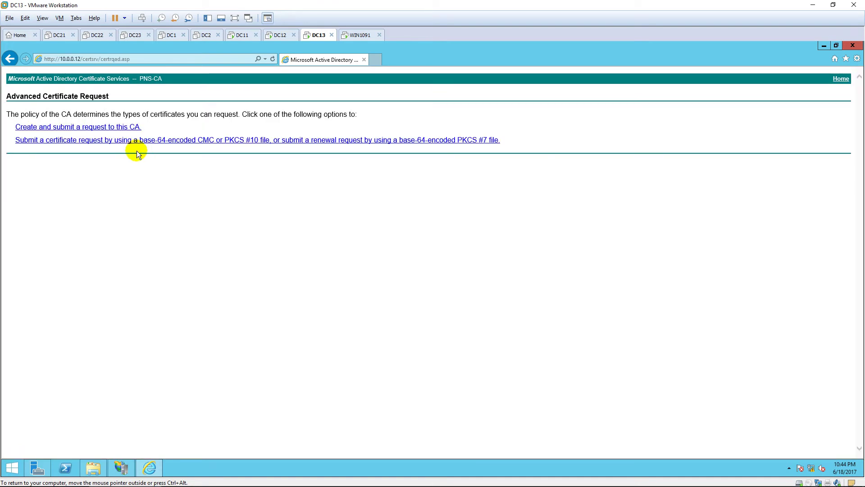
pyautogui.click(487, 143)
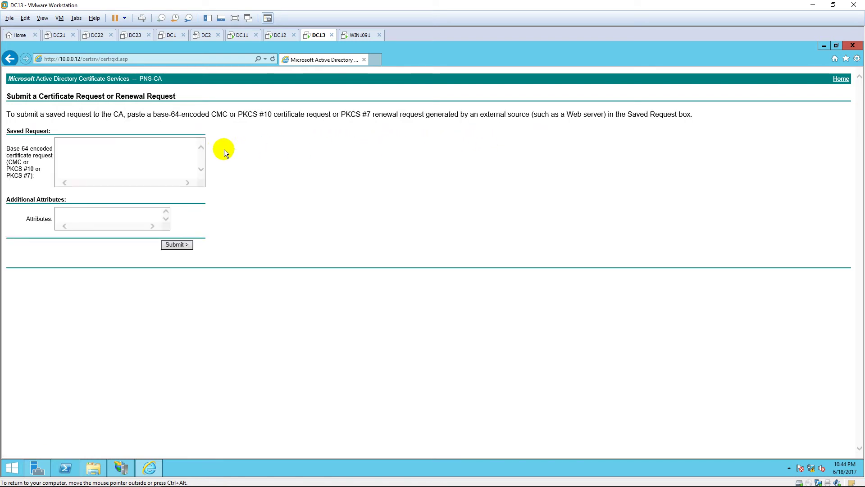
# Copy the entire certificate request text from CA.txt in Notepad
pyautogui.click(125, 460)
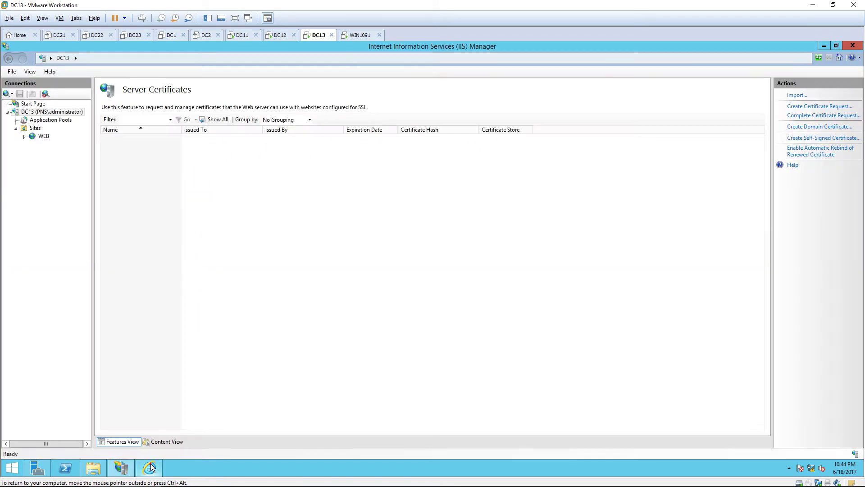
pyautogui.click(125, 461)
pyautogui.doubleClick(22, 101)
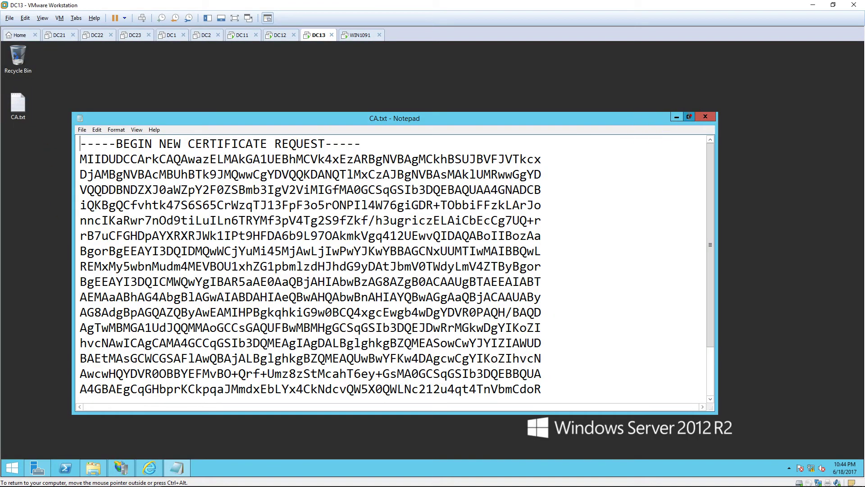
pyautogui.click(689, 116)
pyautogui.hotkey('ctrl', 'a')
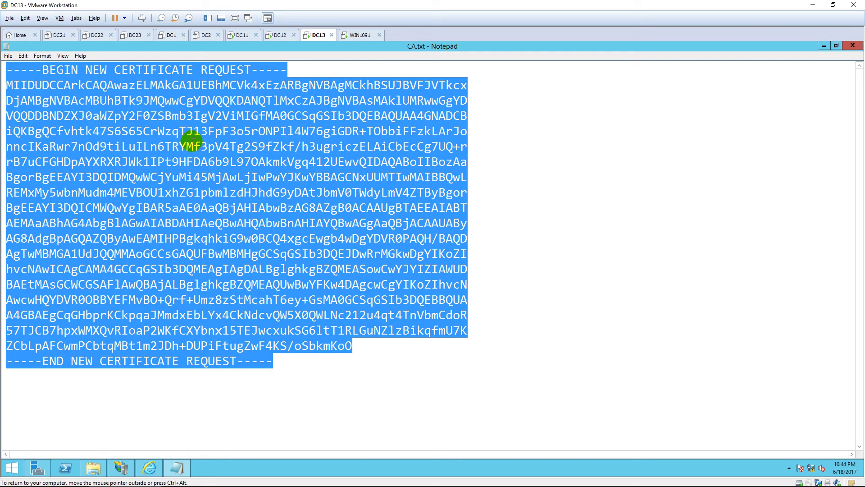
pyautogui.rightClick(192, 144)
pyautogui.click(231, 168)
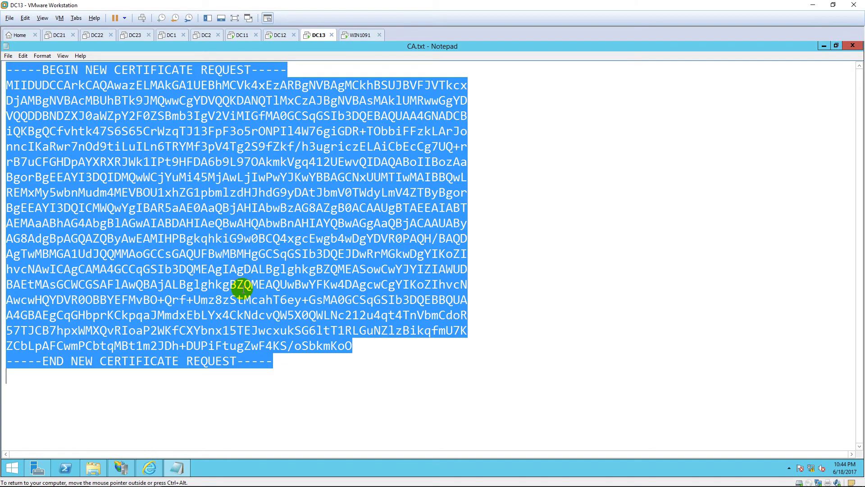
# Paste the request into the Saved Request box and submit it to PNS-CA
pyautogui.click(152, 464)
pyautogui.click(133, 174)
pyautogui.rightClick(123, 159)
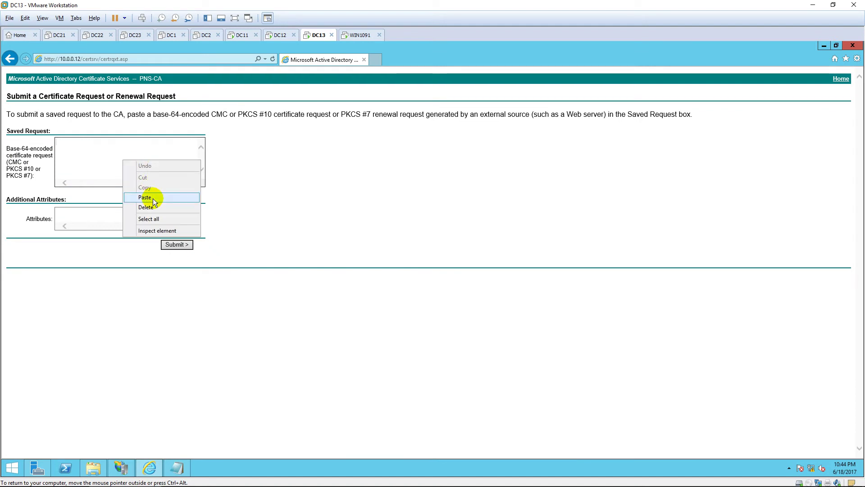
pyautogui.click(152, 198)
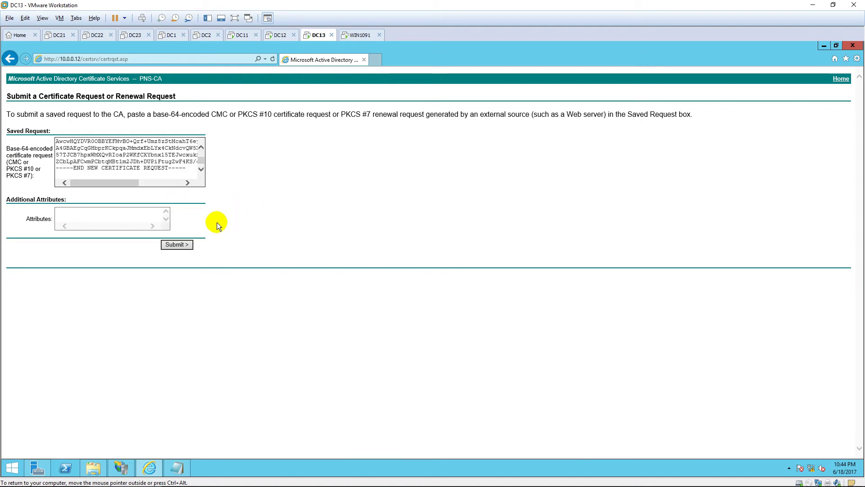
pyautogui.click(182, 244)
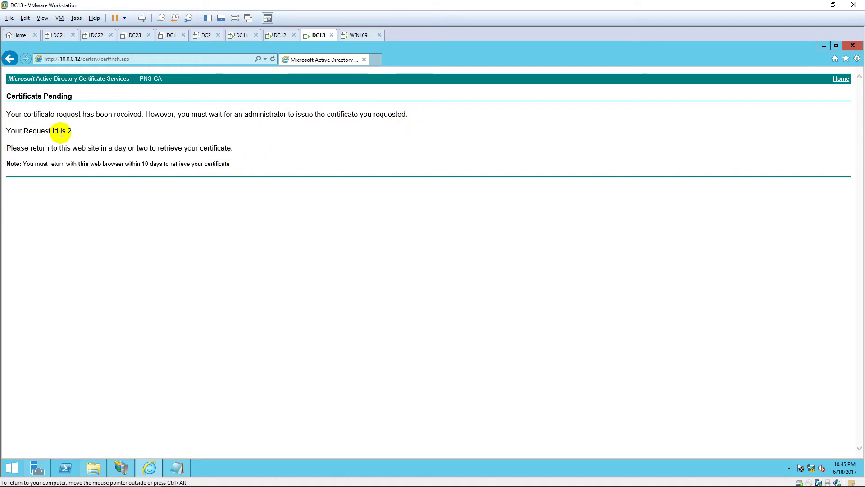
# Highlight the 'Your Request Id is 2' line and switch to the DC12 virtual machine
pyautogui.moveTo(8, 131); pyautogui.dragTo(85, 131)
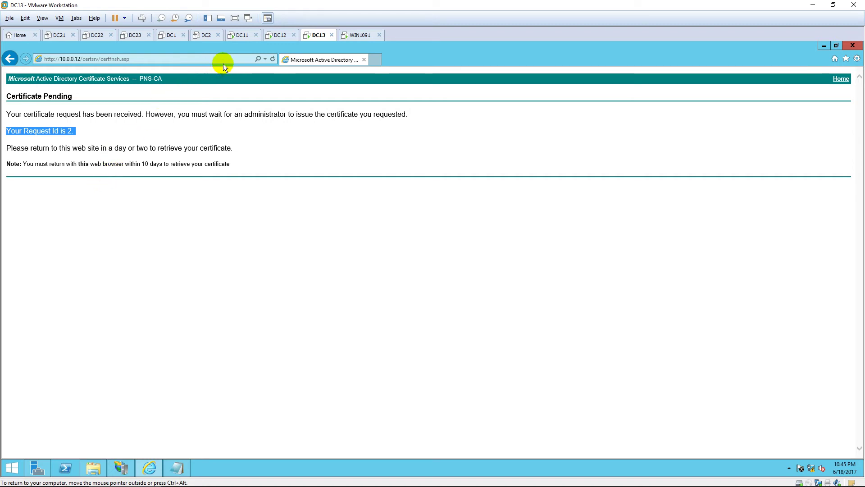
pyautogui.click(279, 35)
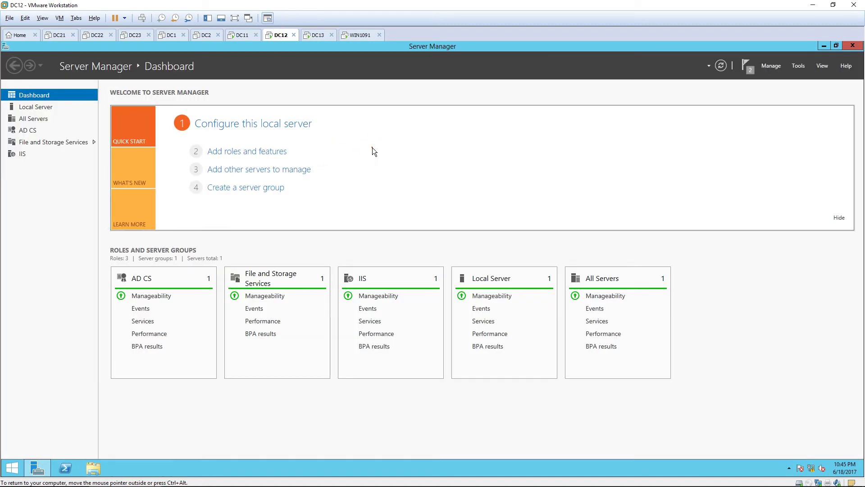
# In the Certification Authority console, issue pending request 2 under PNS-CA's Pending Requests
pyautogui.click(798, 67)
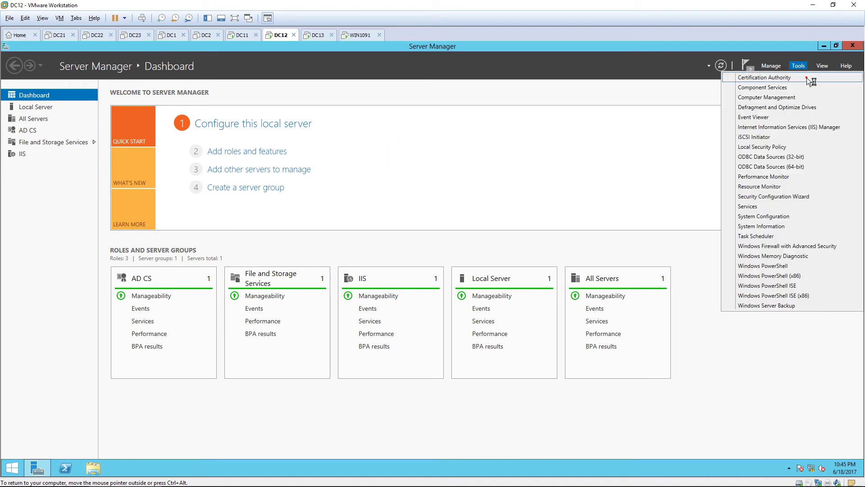
pyautogui.click(806, 78)
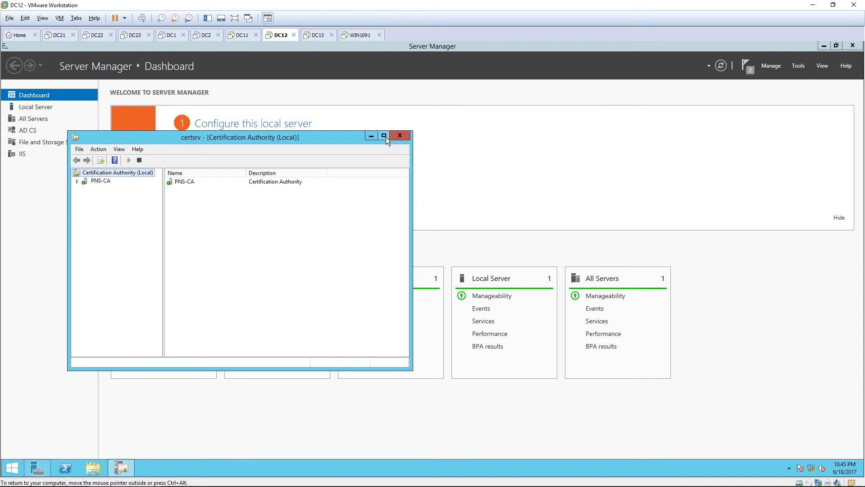
pyautogui.click(383, 135)
pyautogui.doubleClick(25, 90)
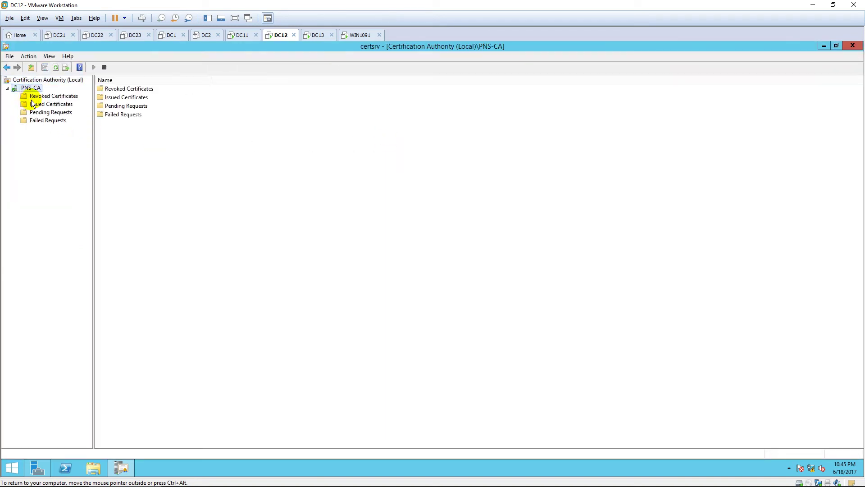
pyautogui.click(41, 115)
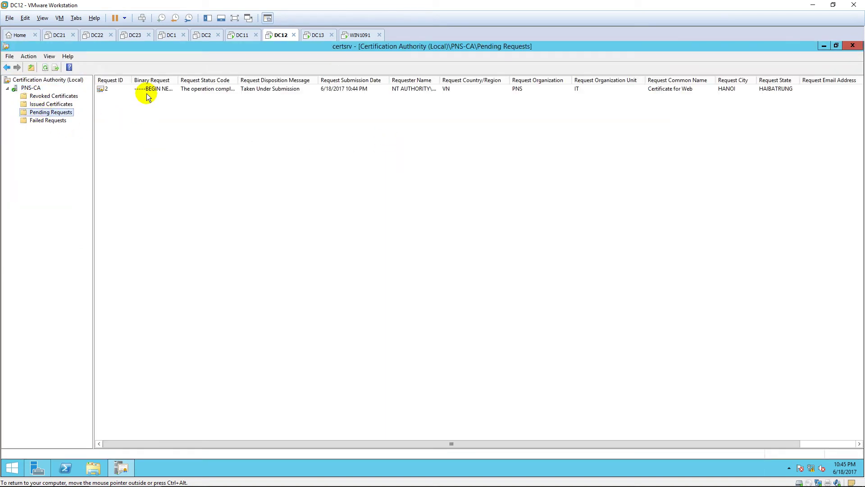
pyautogui.click(160, 89)
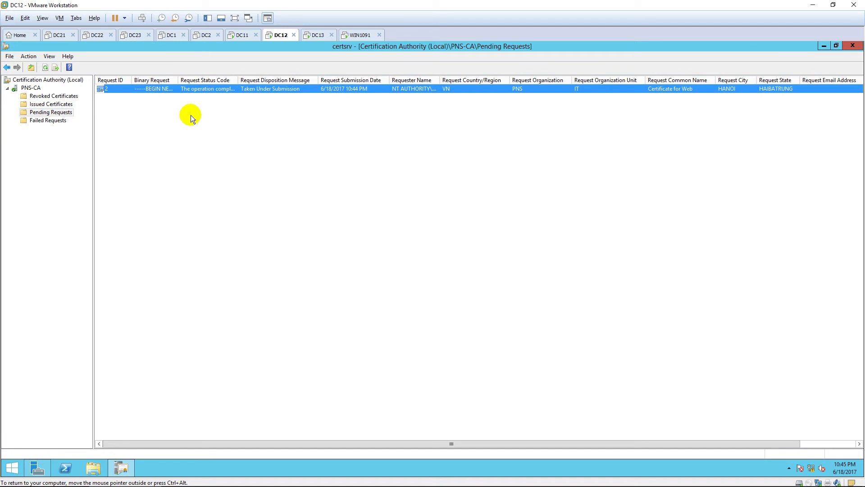
pyautogui.rightClick(210, 90)
pyautogui.moveTo(247, 96)
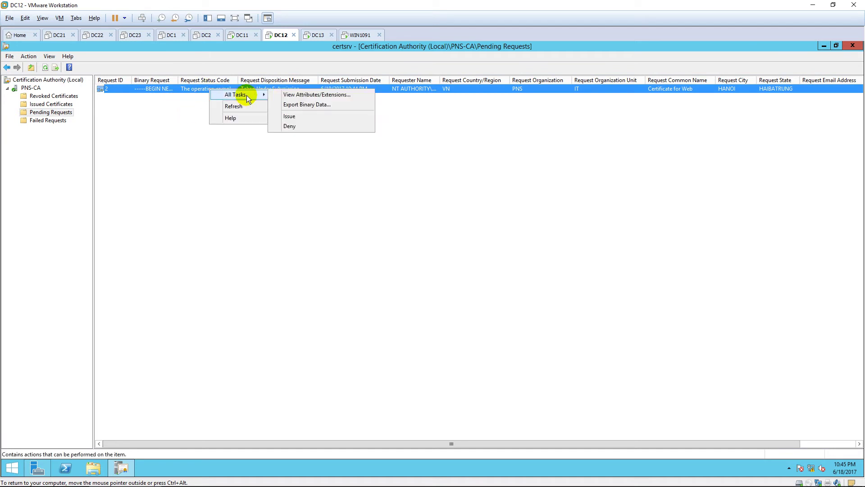
pyautogui.click(324, 116)
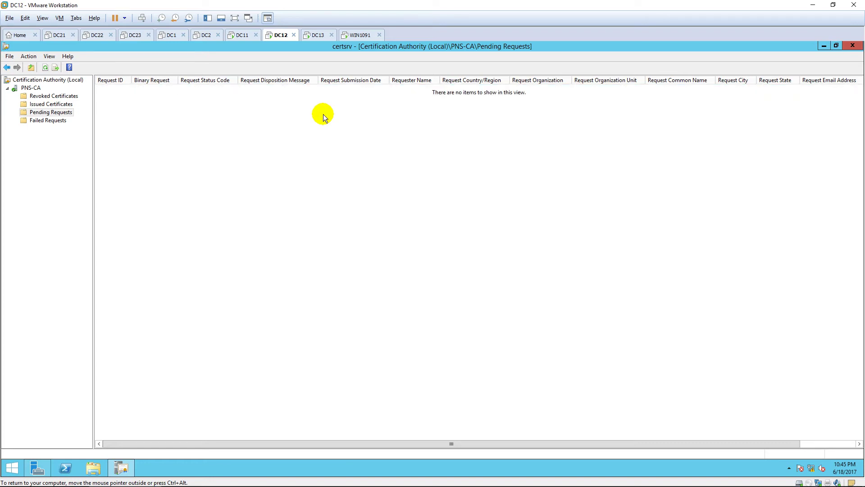
# Go back to the certsrv home page and open the issued certificate from pending request status
pyautogui.click(318, 35)
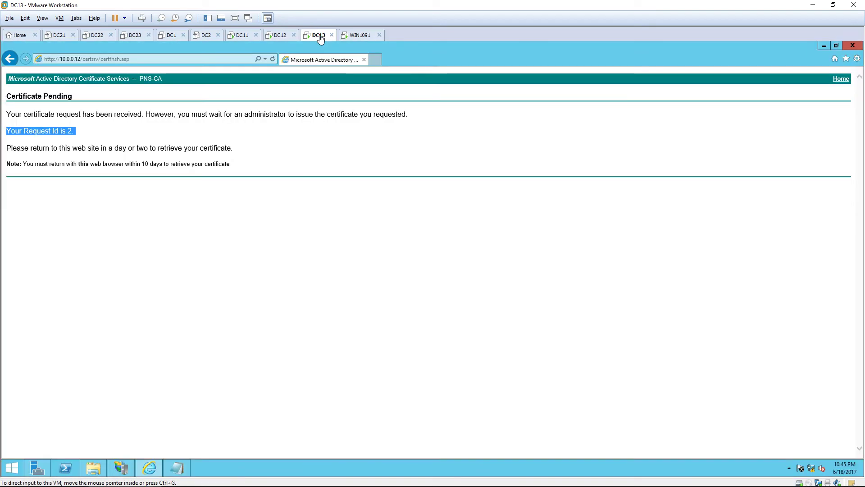
pyautogui.click(290, 240)
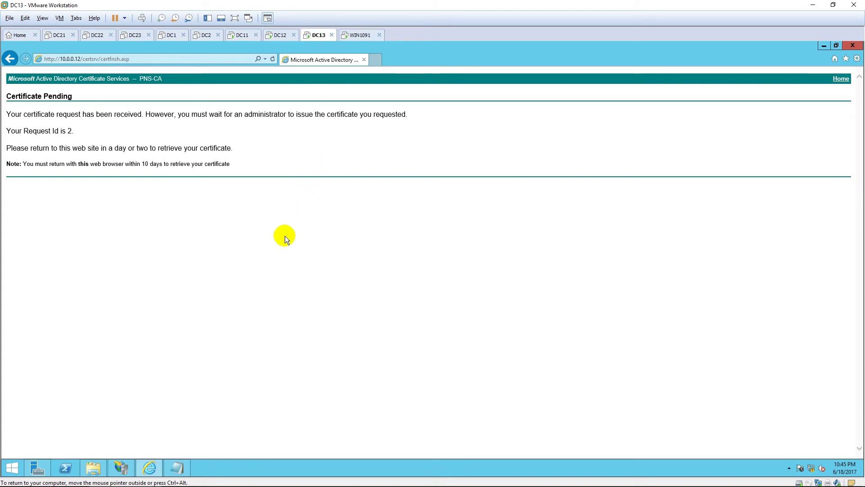
pyautogui.click(155, 58)
pyautogui.click(137, 58)
pyautogui.moveTo(131, 59); pyautogui.dragTo(100, 59)
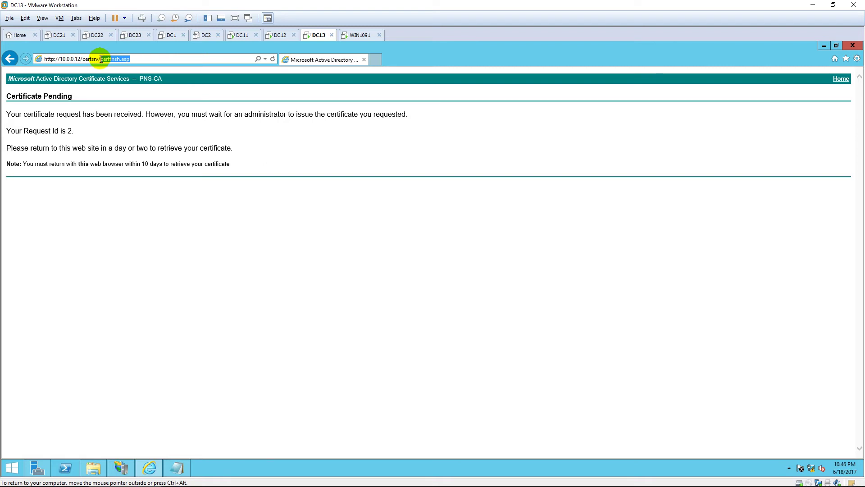
pyautogui.press('BackSpace')
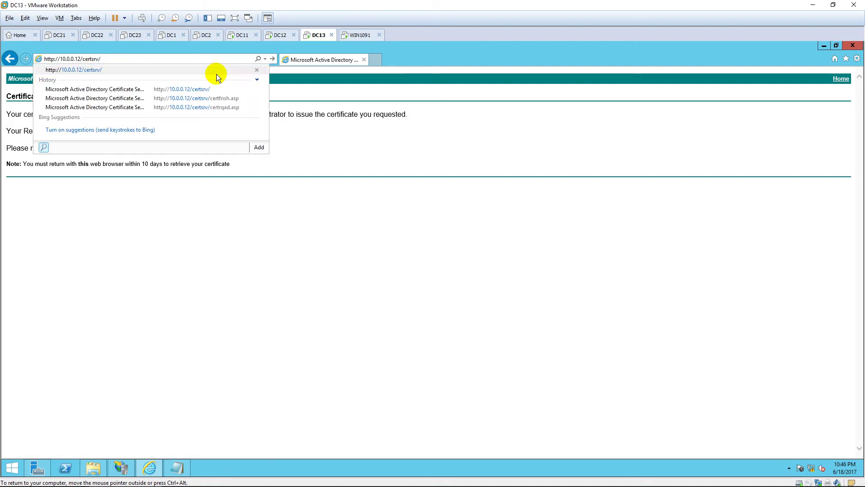
pyautogui.press('Return')
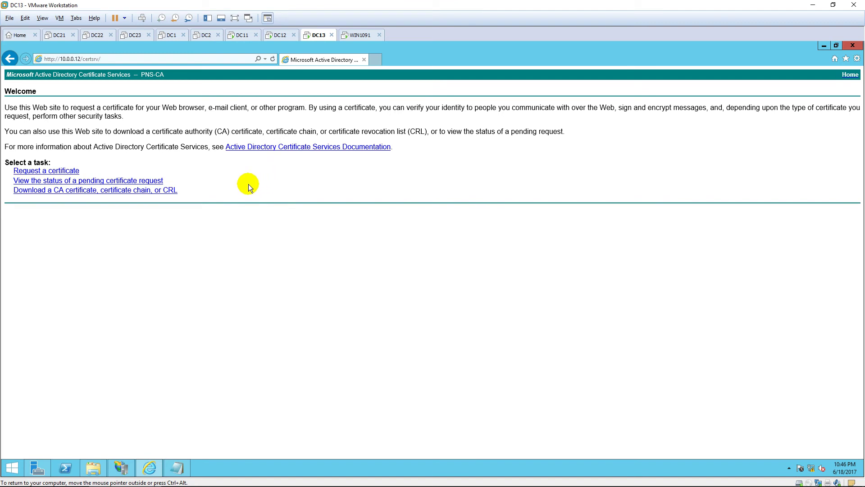
pyautogui.click(150, 182)
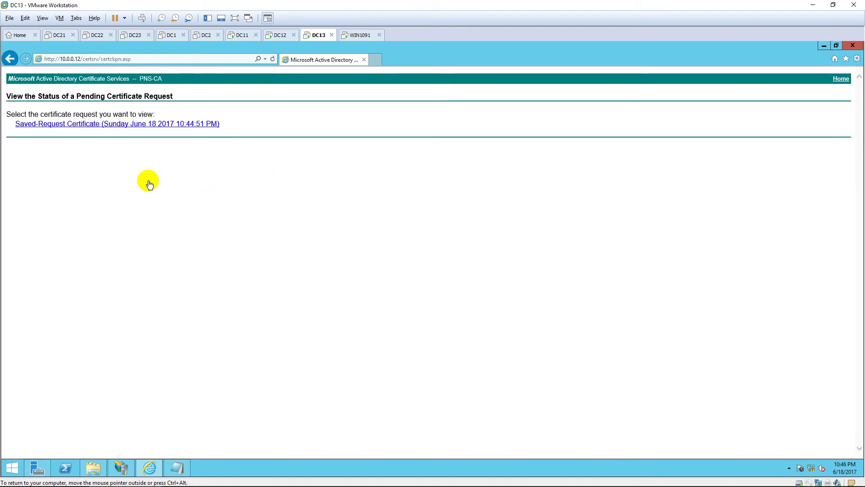
pyautogui.click(168, 125)
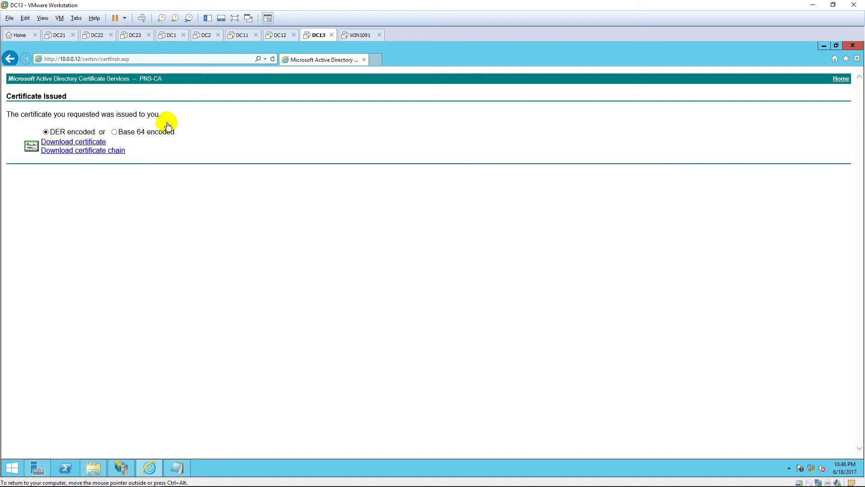
# Download the issued certificate as certnew.cer and its chain as certnew.p7b
pyautogui.click(99, 143)
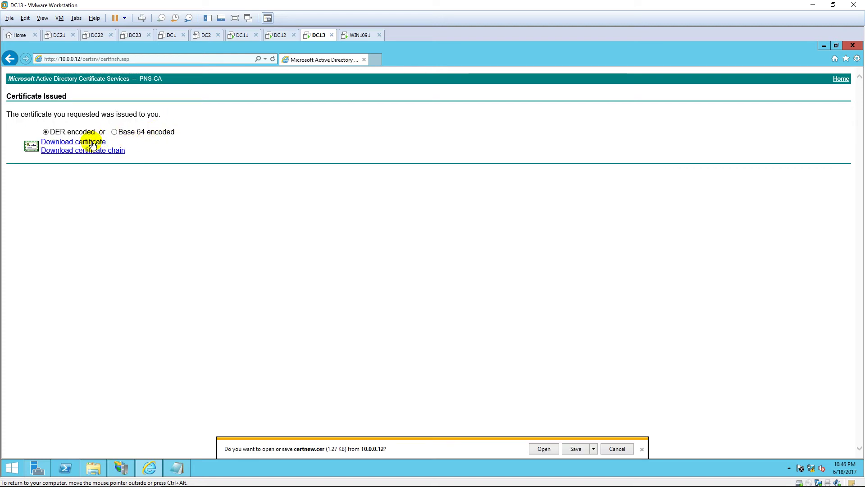
pyautogui.click(578, 449)
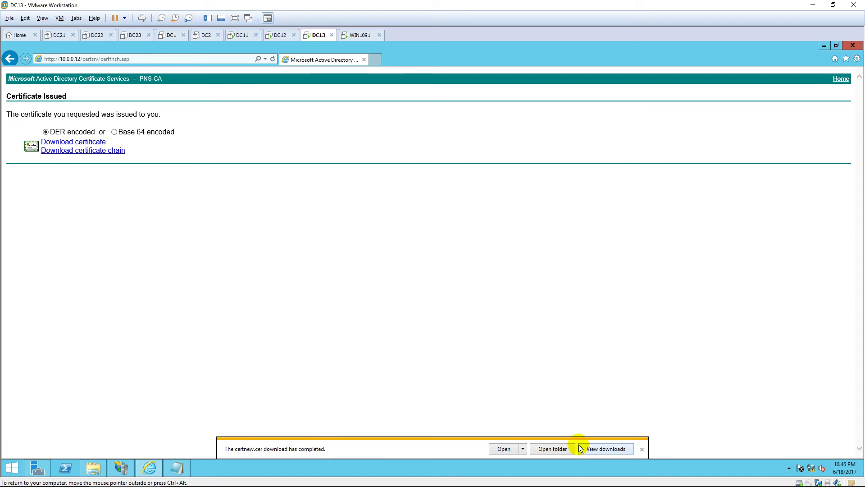
pyautogui.click(104, 151)
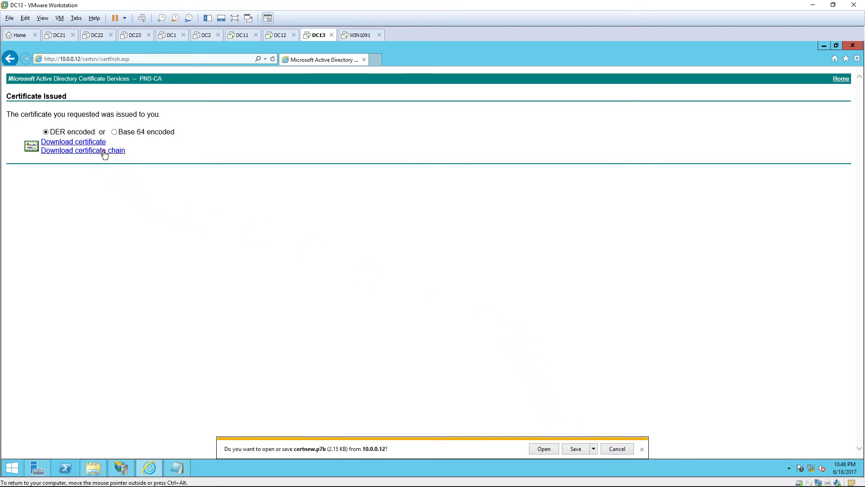
pyautogui.click(571, 450)
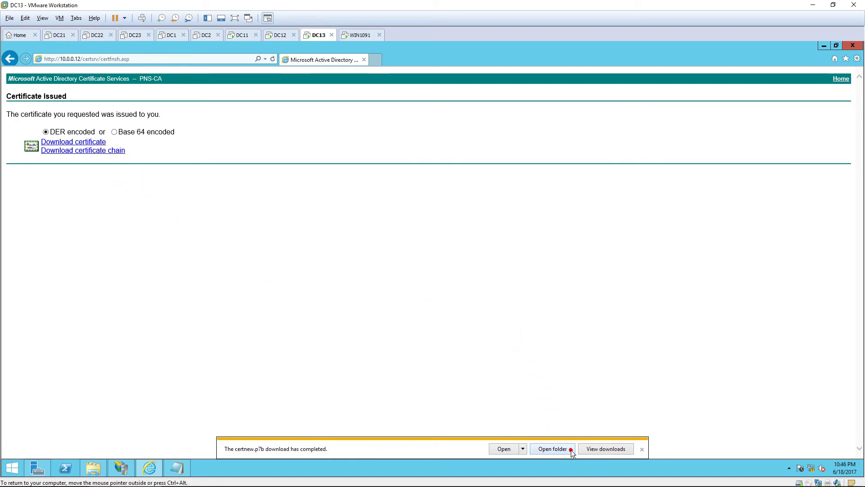
# Copy both downloaded certificate files onto the Desktop
pyautogui.click(555, 448)
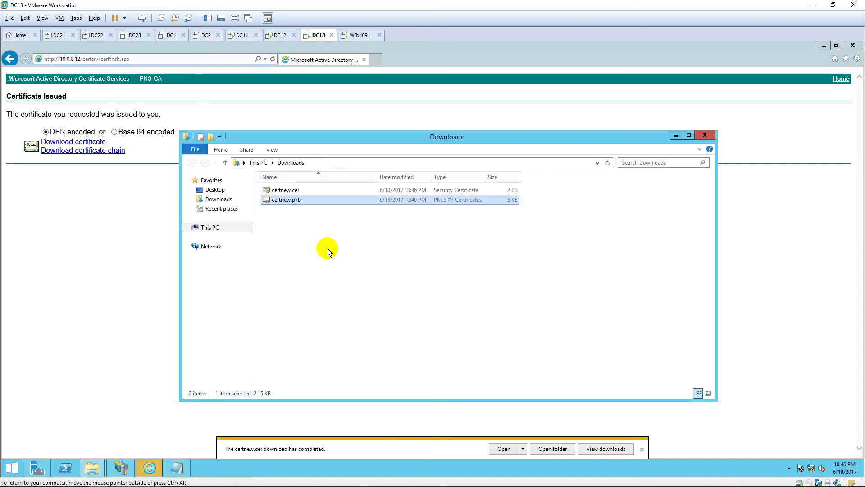
pyautogui.keyDown('ctrl'); pyautogui.click(311, 191); pyautogui.keyUp('ctrl')
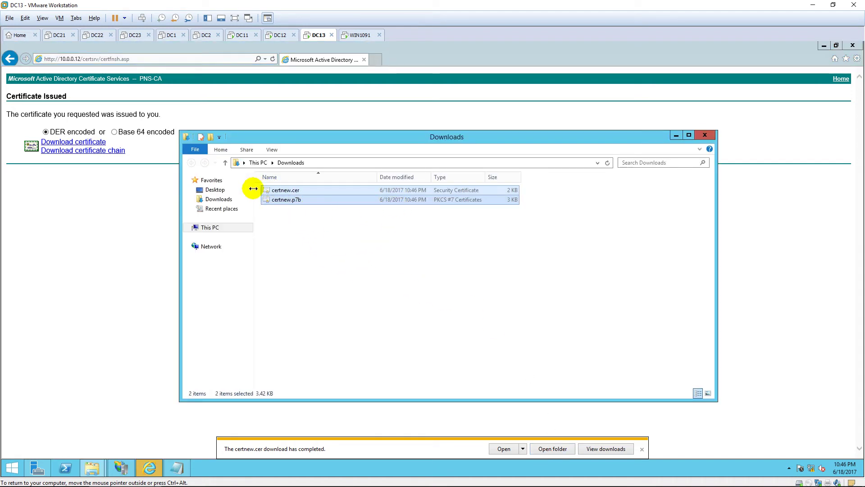
pyautogui.click(216, 190)
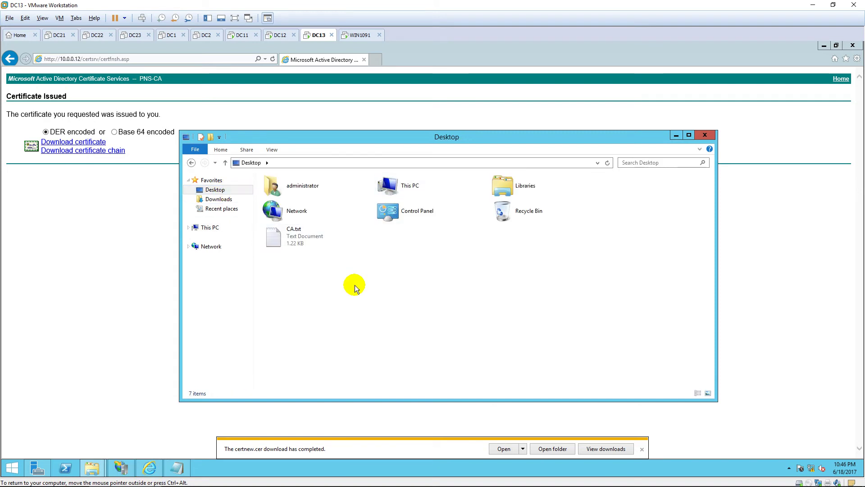
pyautogui.hotkey('ctrl', 'v')
pyautogui.click(402, 293)
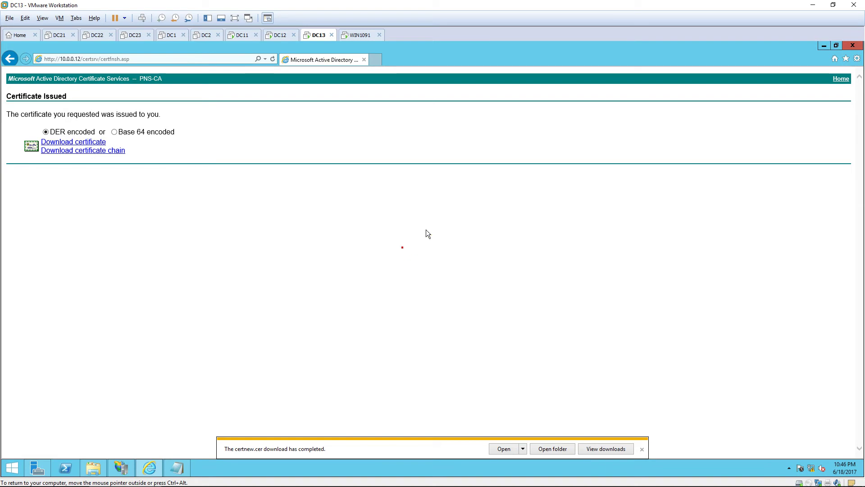
# Minimize the browser, close the CA.txt request in Notepad, and bring up the Start screen
pyautogui.click(823, 46)
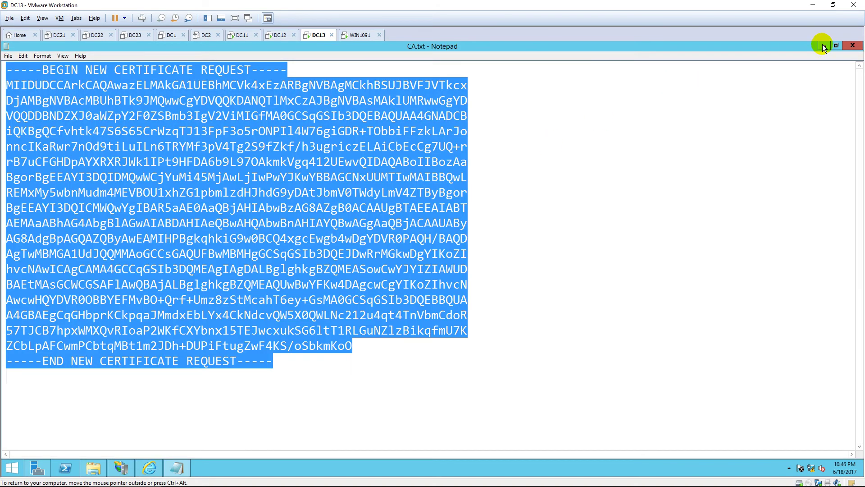
pyautogui.click(846, 45)
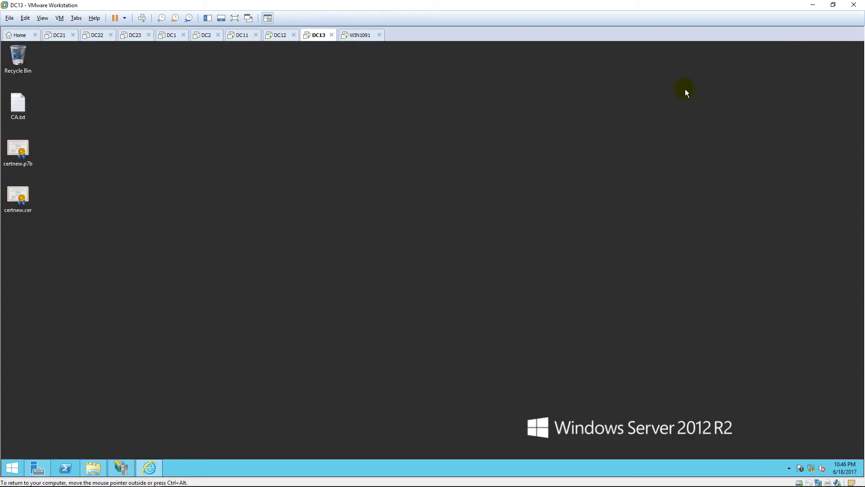
pyautogui.click(13, 161)
pyautogui.click(17, 197)
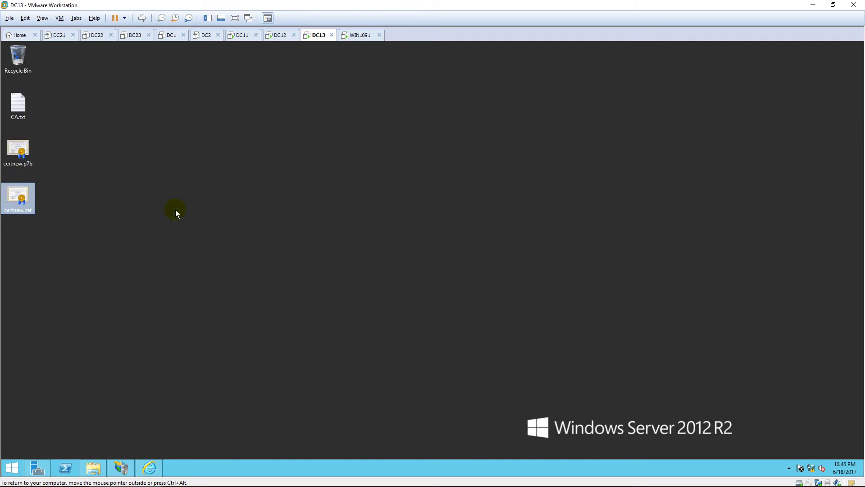
pyautogui.click(175, 209)
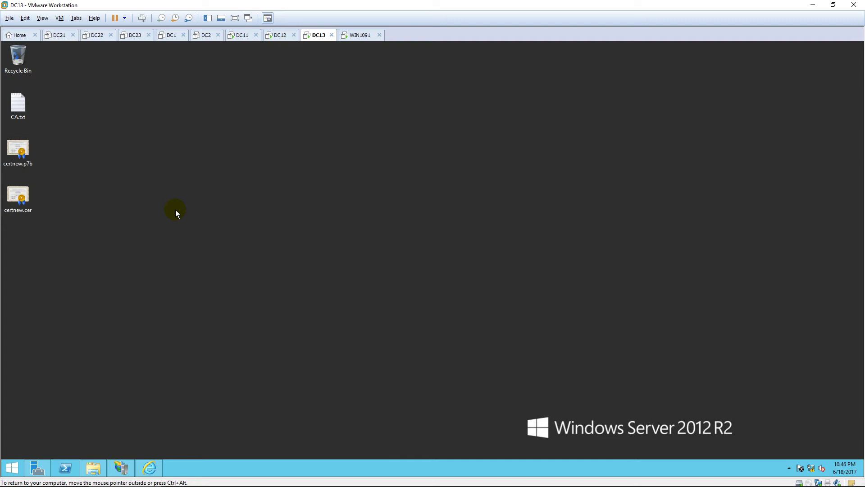
pyautogui.press('super')
# Launch mmc maximized and add the Certificates snap-in for My user account
pyautogui.write('mm')
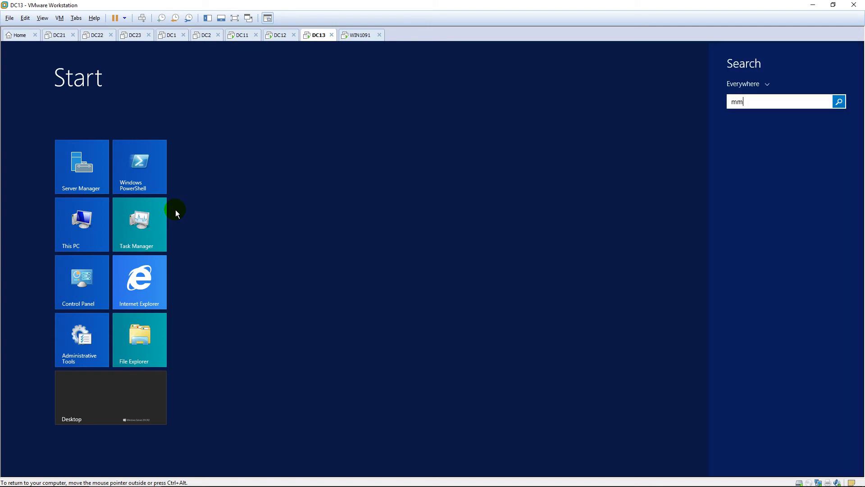
pyautogui.write('c.exe')
pyautogui.press('Return')
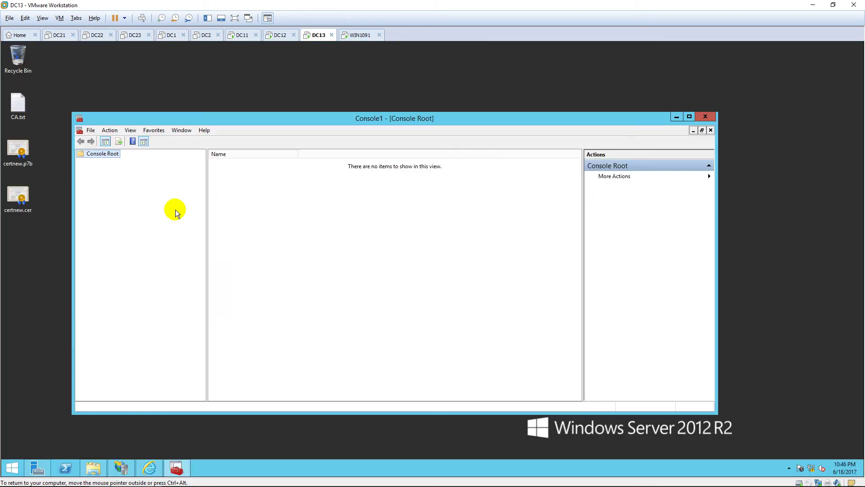
pyautogui.click(688, 117)
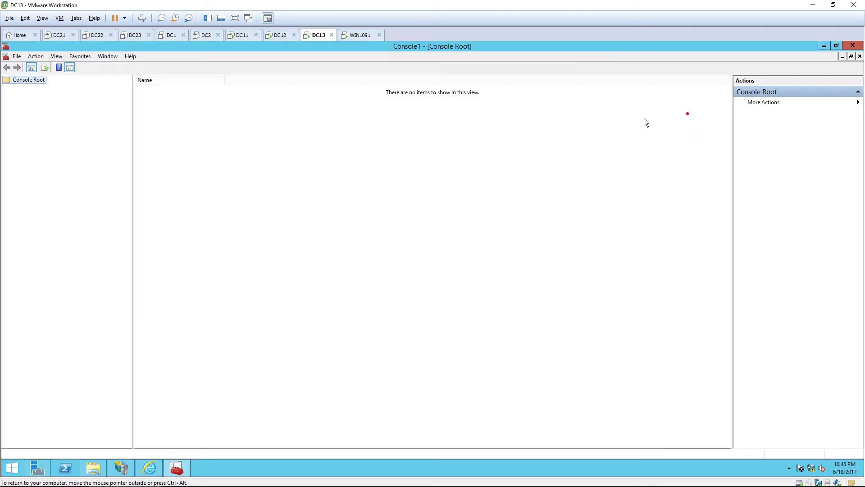
pyautogui.click(41, 80)
pyautogui.click(15, 57)
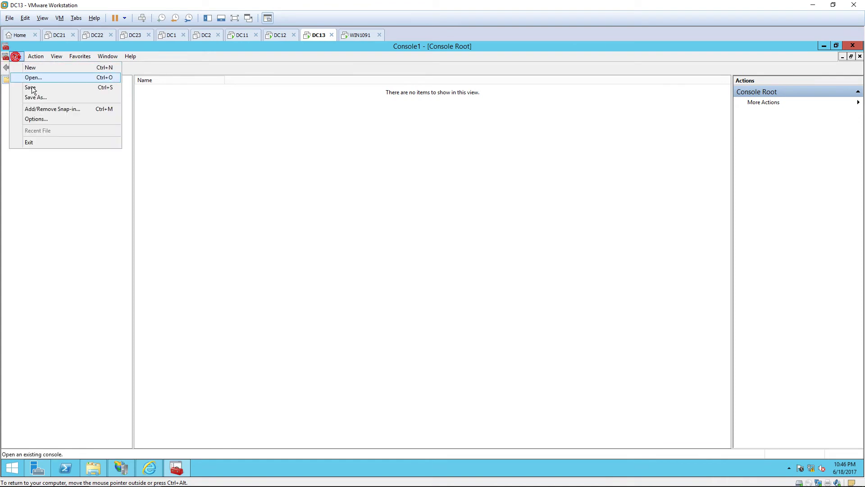
pyautogui.click(48, 109)
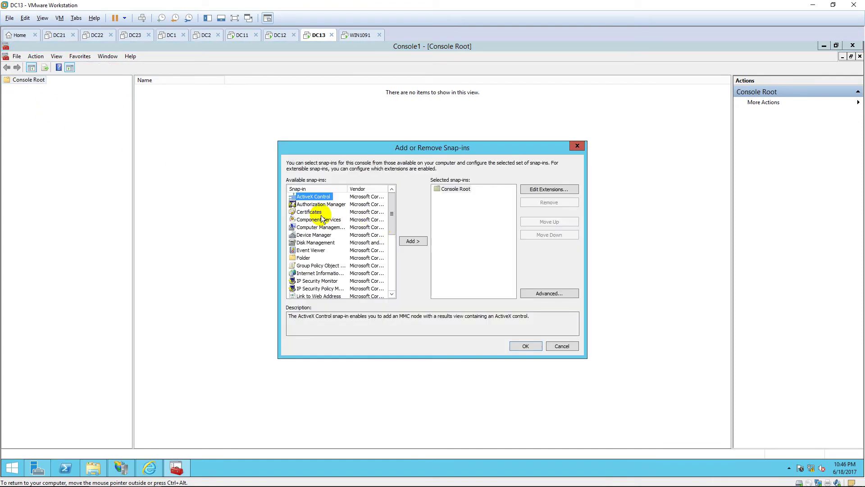
pyautogui.click(316, 212)
pyautogui.click(418, 239)
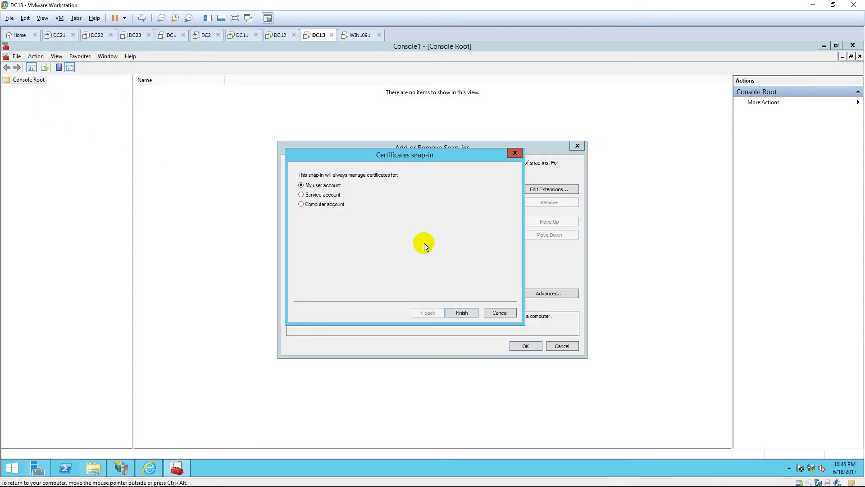
pyautogui.click(461, 312)
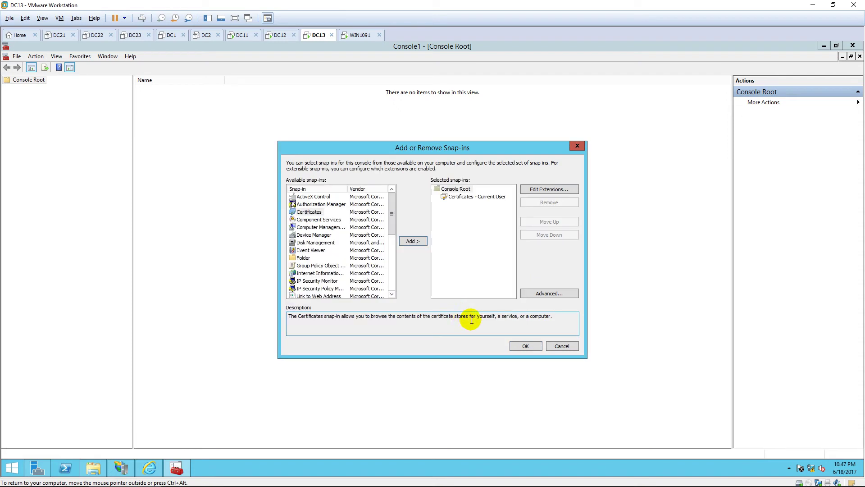
pyautogui.click(521, 346)
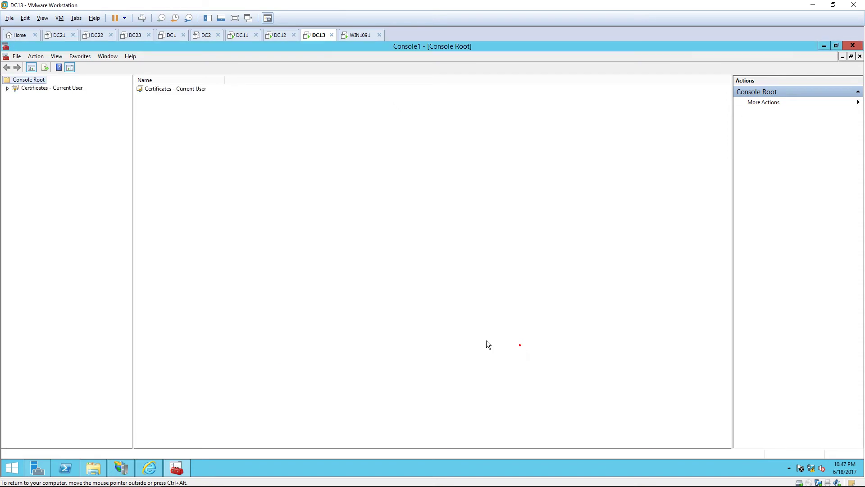
# Show the certificates in Trusted Root Certification Authorities under Certificates – Current User
pyautogui.doubleClick(37, 90)
pyautogui.click(56, 106)
pyautogui.doubleClick(55, 105)
pyautogui.click(56, 113)
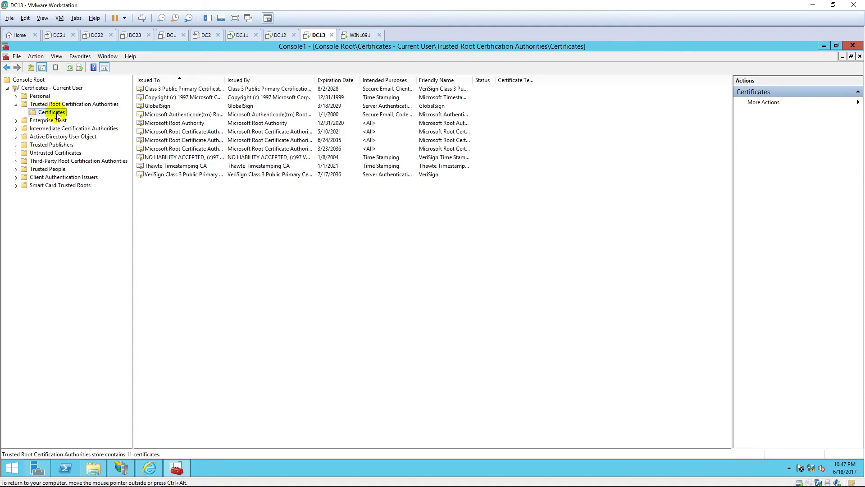
# Import Desktop\certnew.cer into Trusted Root Certification Authorities, accepting the Certificate for Web security warning
pyautogui.rightClick(56, 116)
pyautogui.moveTo(108, 119)
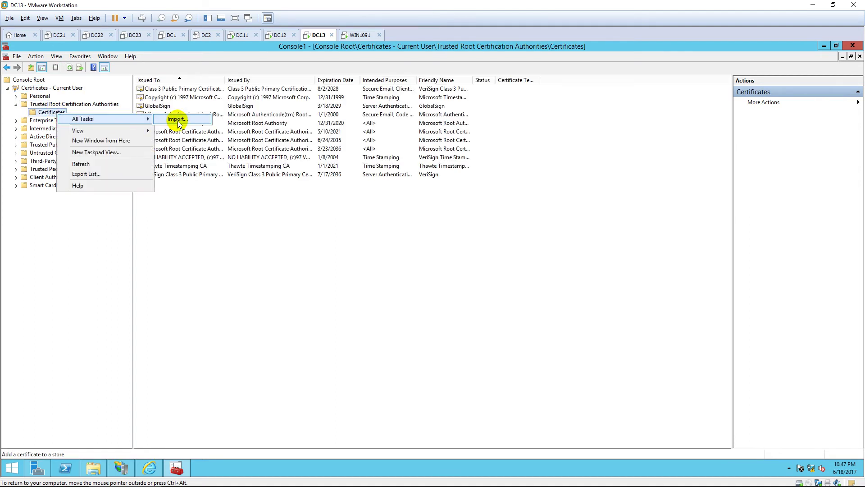
pyautogui.click(193, 121)
pyautogui.click(495, 355)
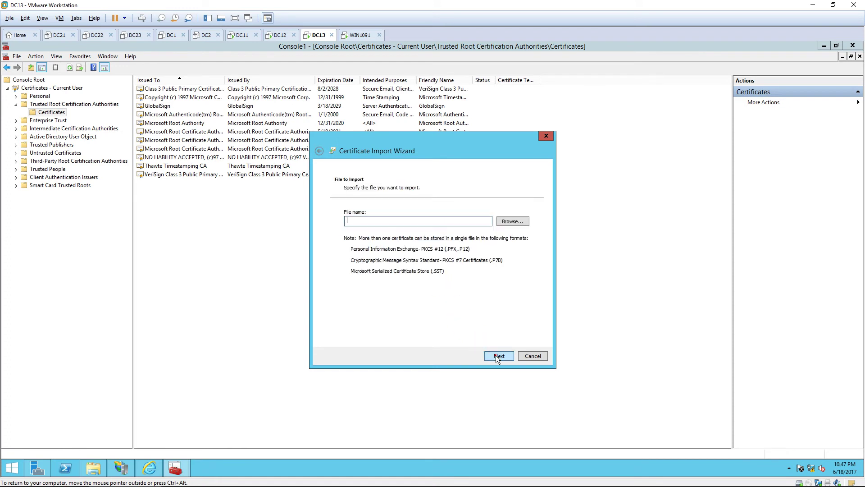
pyautogui.click(516, 222)
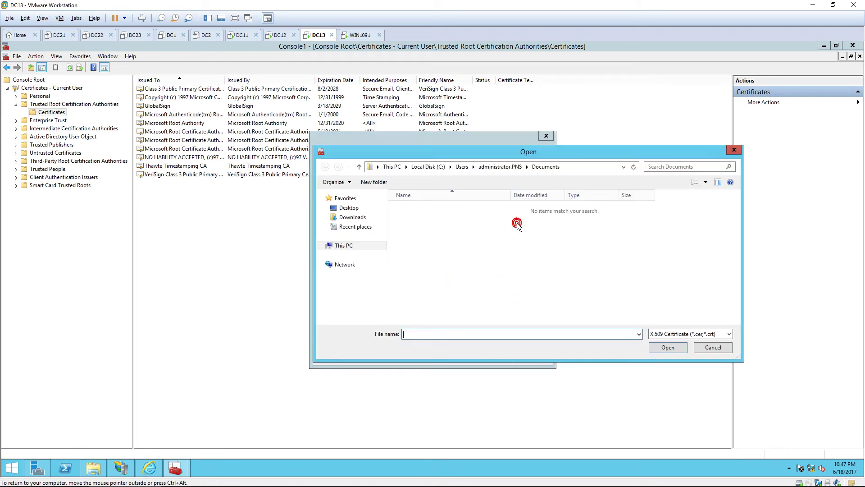
pyautogui.click(358, 209)
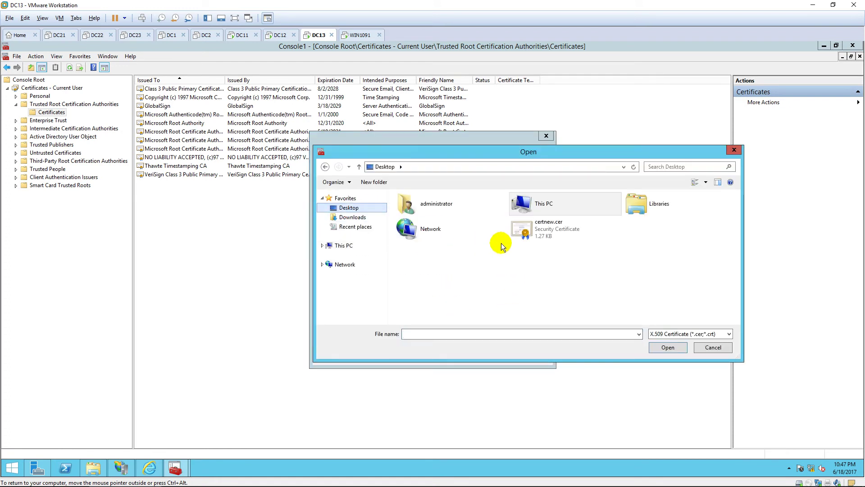
pyautogui.doubleClick(548, 235)
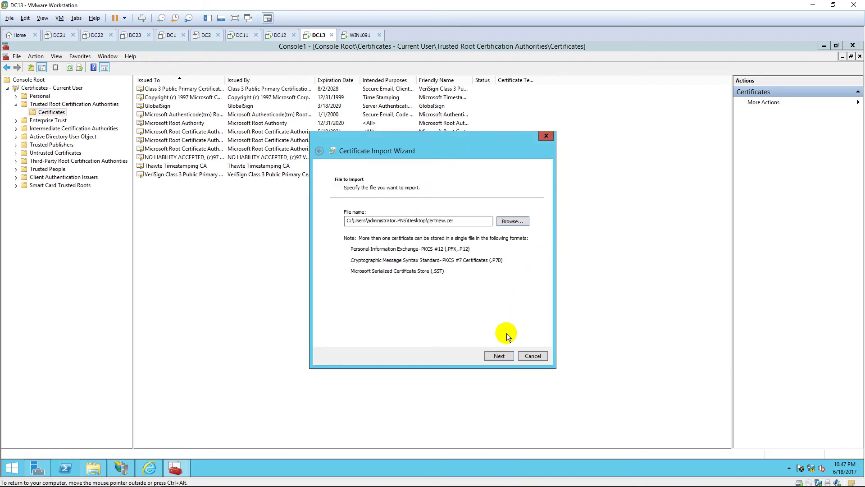
pyautogui.click(501, 355)
pyautogui.click(501, 356)
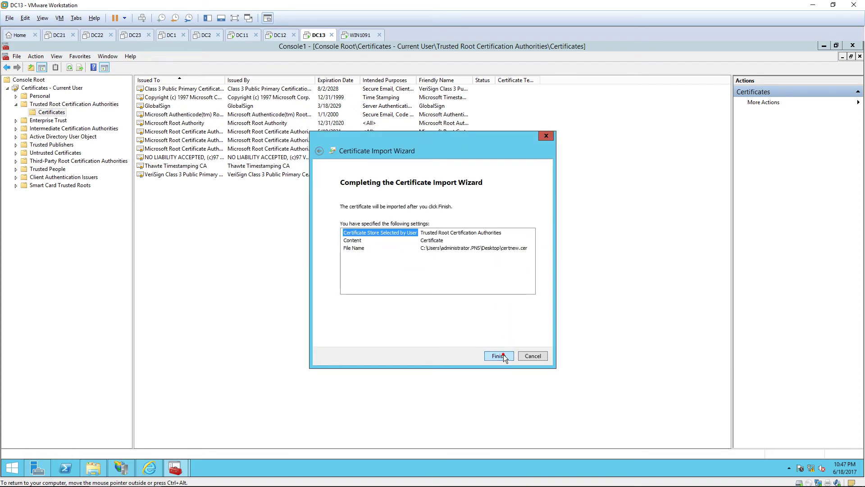
pyautogui.click(501, 355)
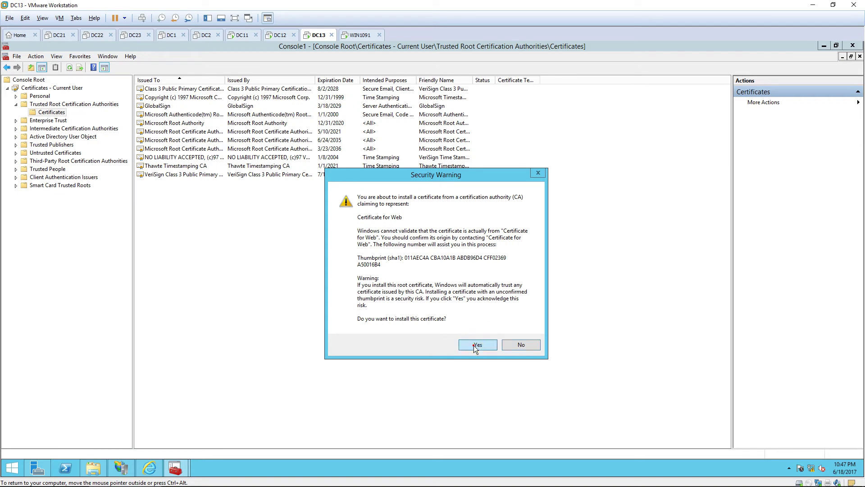
pyautogui.click(475, 345)
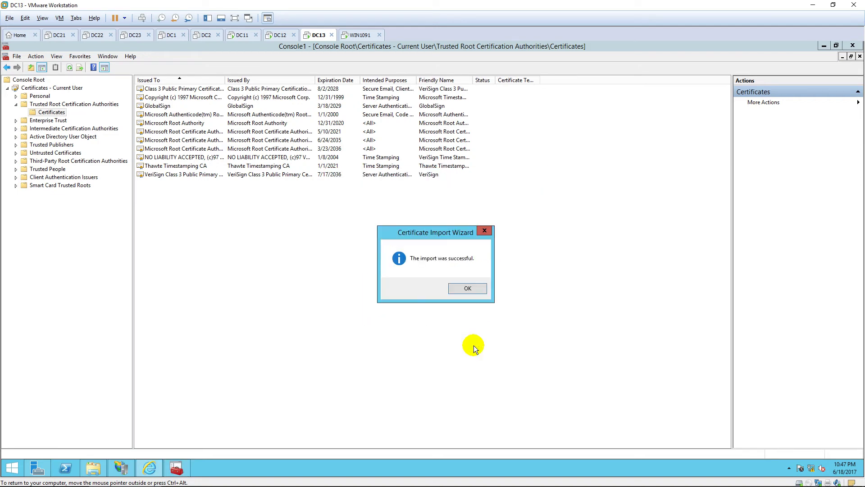
pyautogui.click(466, 290)
# Import the certnew.p7b chain into Trusted Root Certification Authorities, accepting the PNS-CA security warning
pyautogui.rightClick(62, 114)
pyautogui.moveTo(85, 116)
pyautogui.click(184, 115)
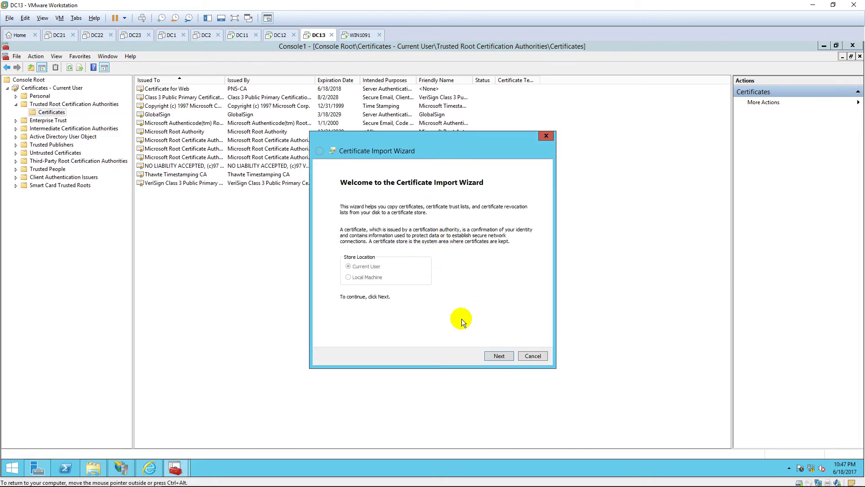
pyautogui.click(497, 350)
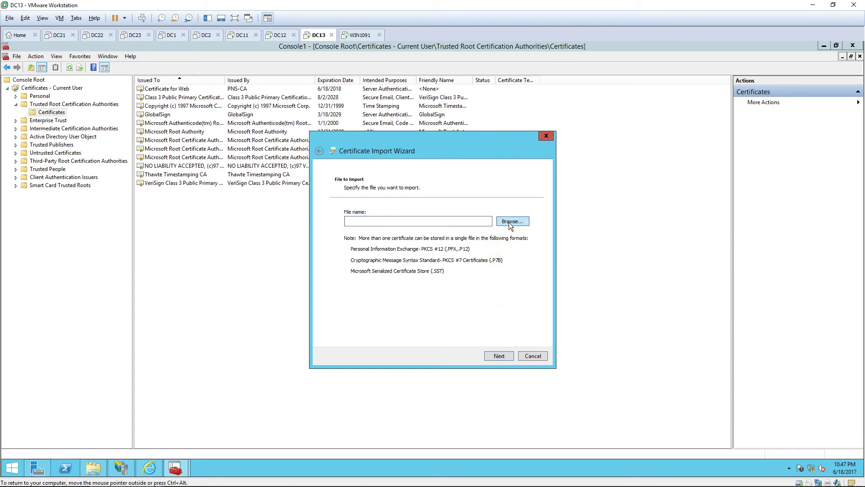
pyautogui.click(510, 223)
pyautogui.click(673, 332)
pyautogui.click(664, 382)
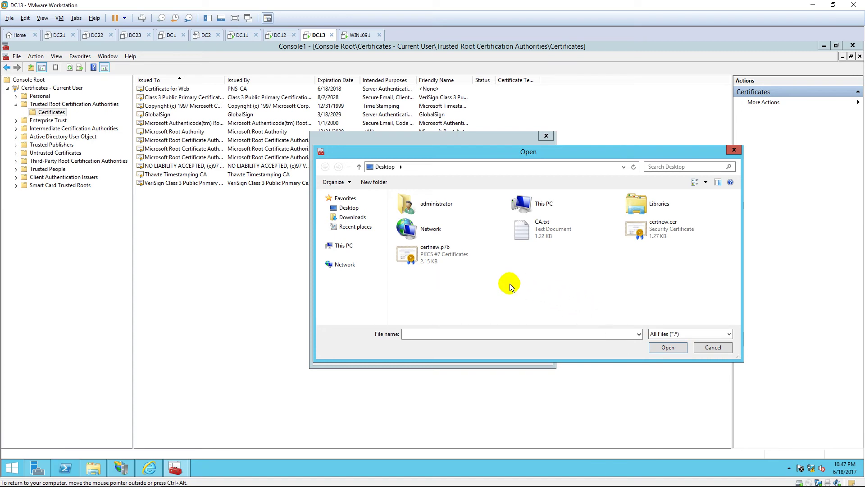
pyautogui.doubleClick(463, 258)
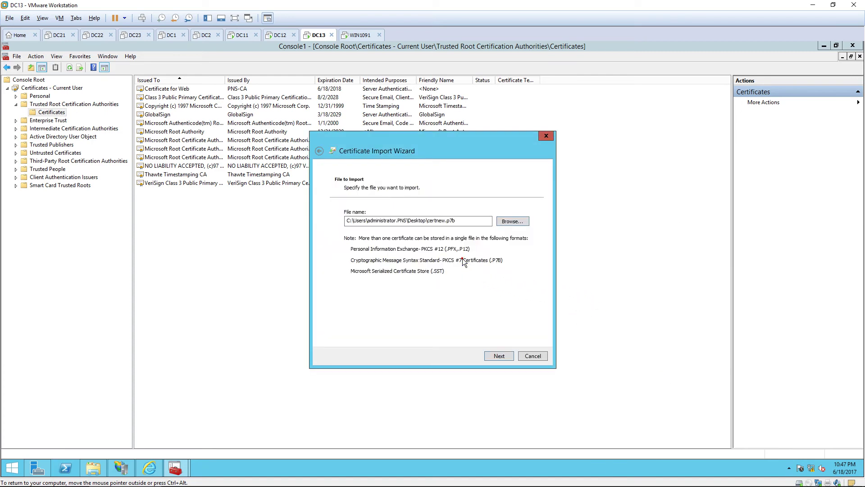
pyautogui.click(509, 357)
pyautogui.click(499, 356)
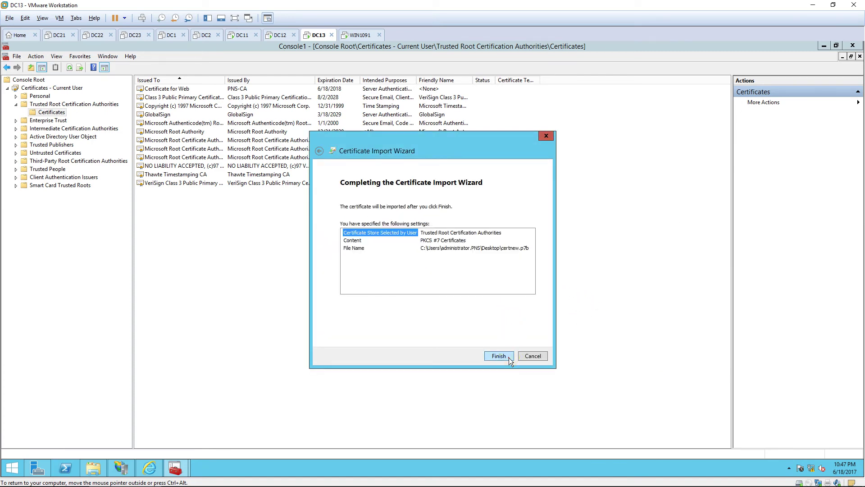
pyautogui.click(509, 358)
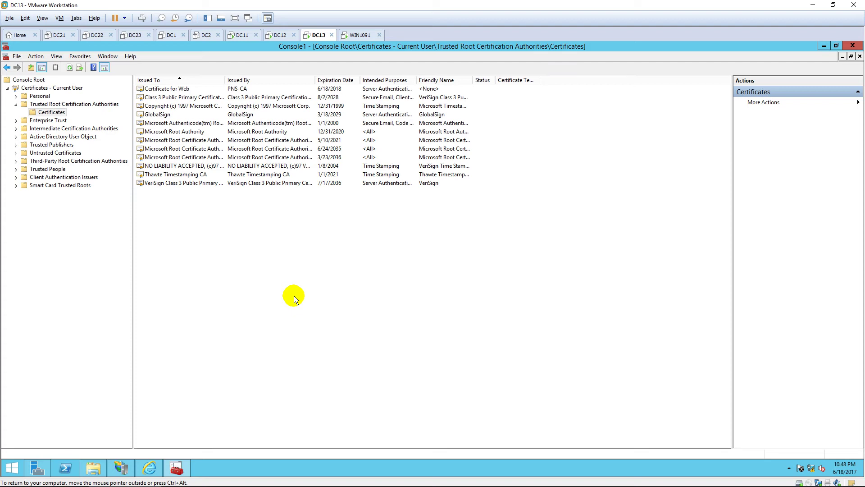
pyautogui.click(294, 296)
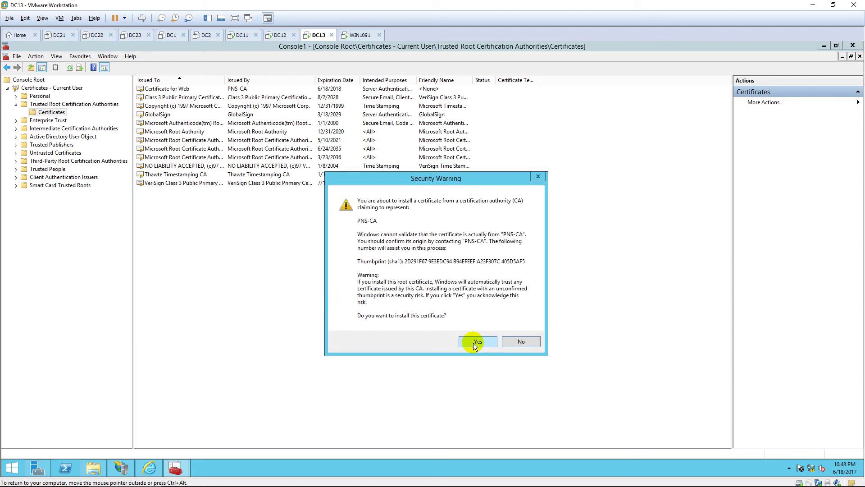
pyautogui.click(473, 342)
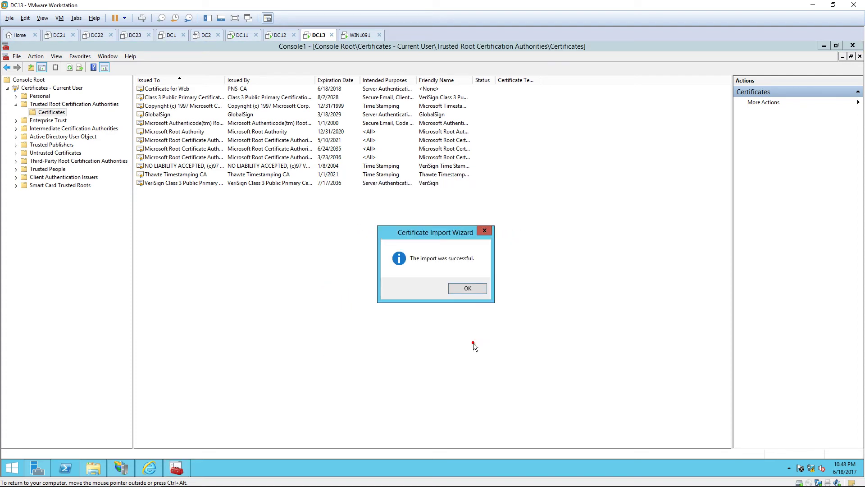
pyautogui.click(472, 291)
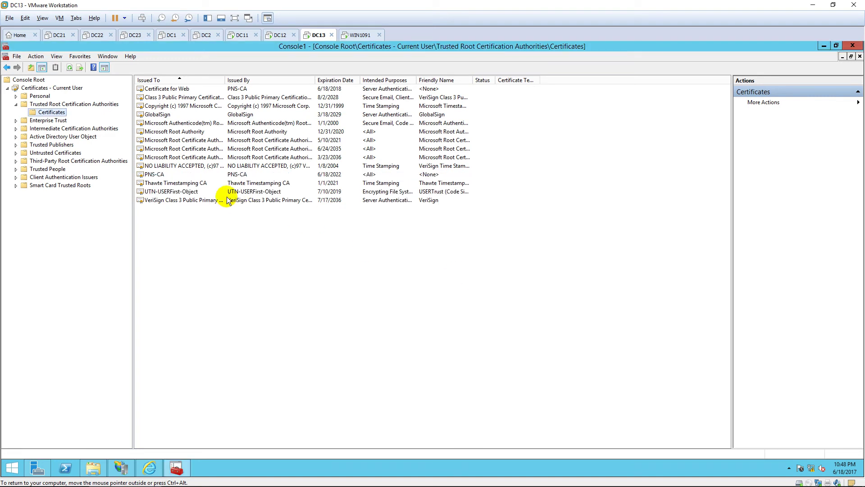
# Check the PNS-CA and Certificate for Web entries, then close the console
pyautogui.click(220, 174)
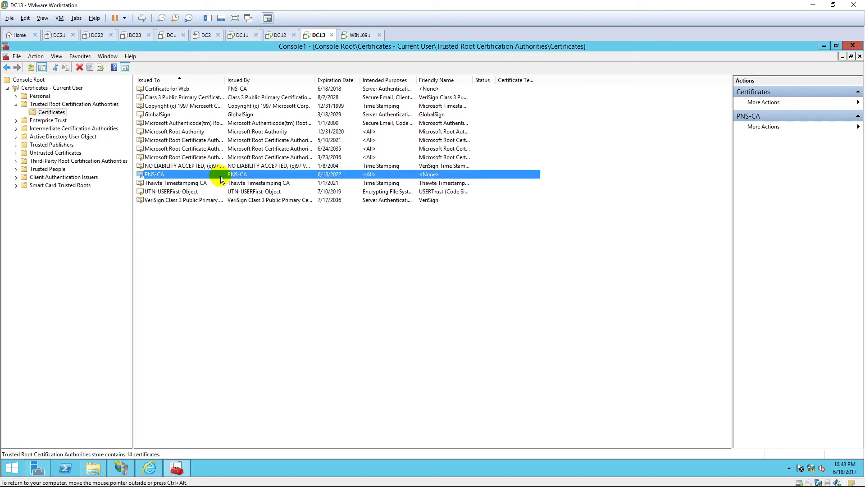
pyautogui.click(221, 90)
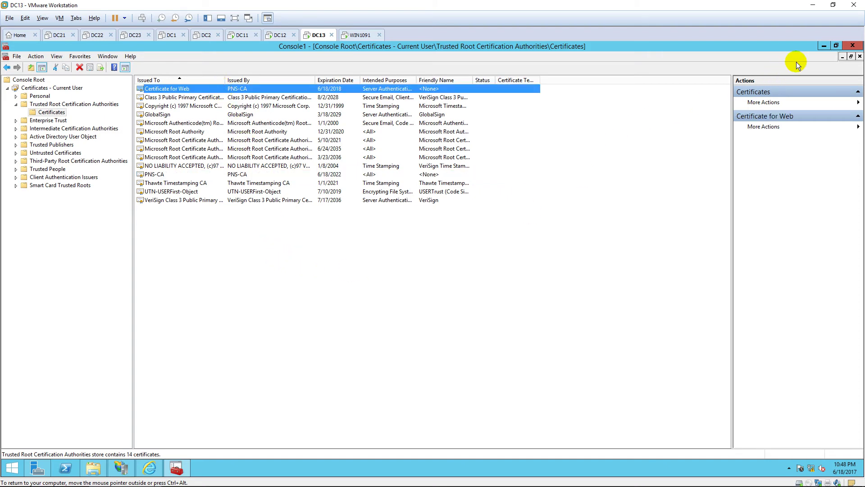
pyautogui.click(853, 46)
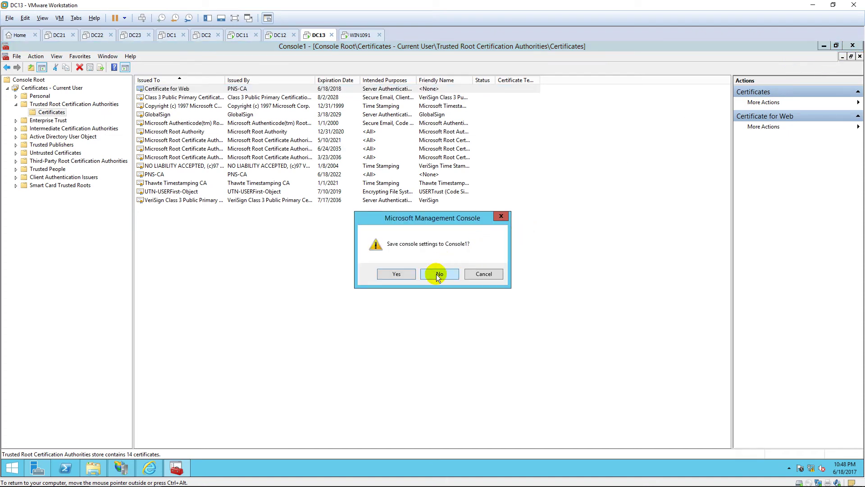
# Close the console without saving settings and return to IIS Manager's Server Certificates page
pyautogui.click(436, 274)
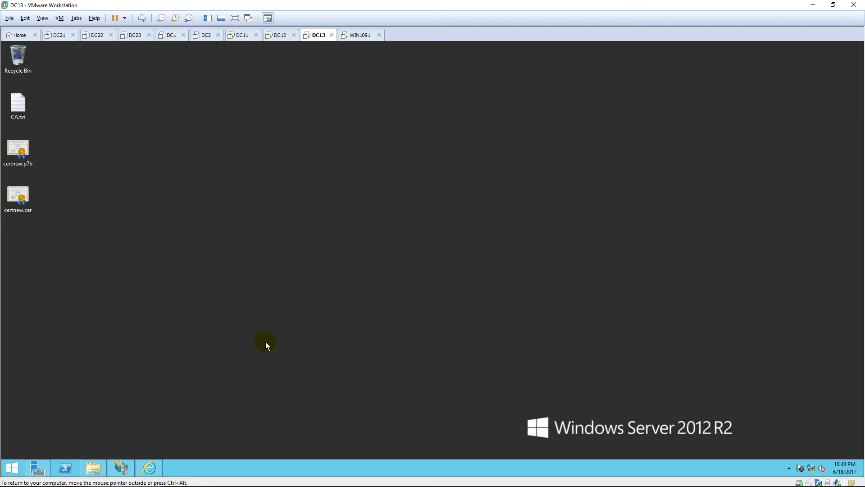
pyautogui.click(120, 468)
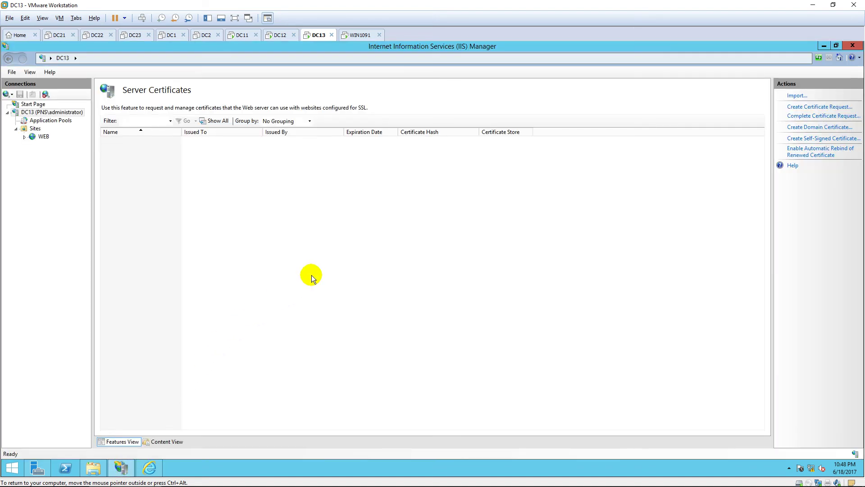
# Complete the certificate request using Desktop\certnew.cer with friendly name 'Certificate for Web'
pyautogui.click(836, 118)
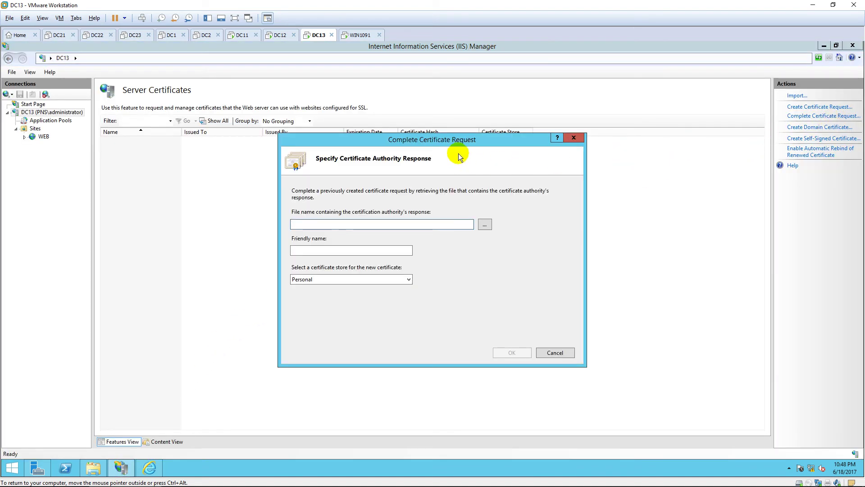
pyautogui.moveTo(454, 138); pyautogui.dragTo(434, 61)
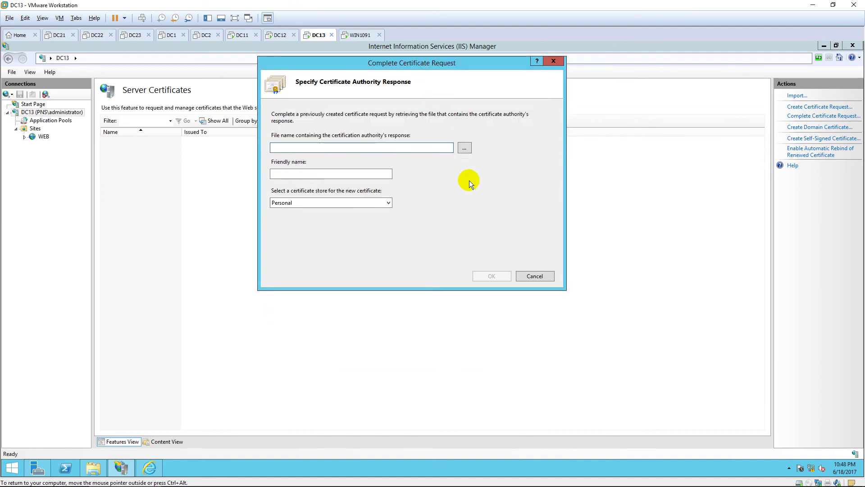
pyautogui.click(465, 147)
pyautogui.click(297, 133)
pyautogui.doubleClick(500, 159)
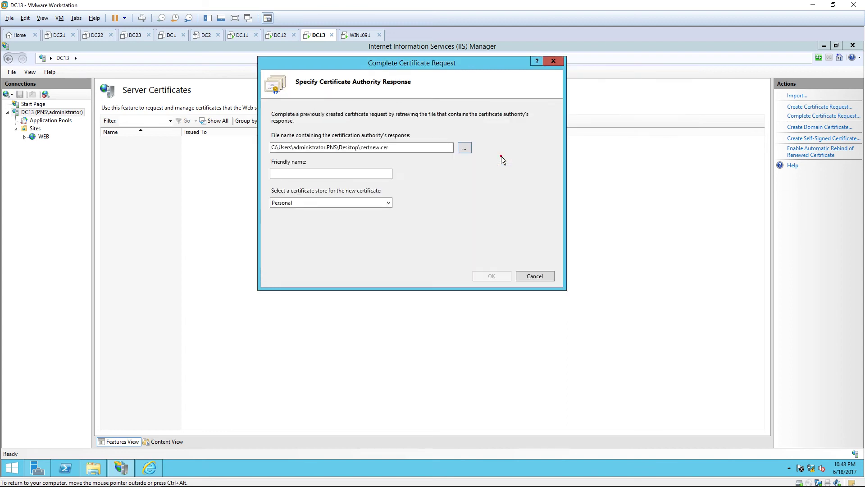
pyautogui.click(338, 174)
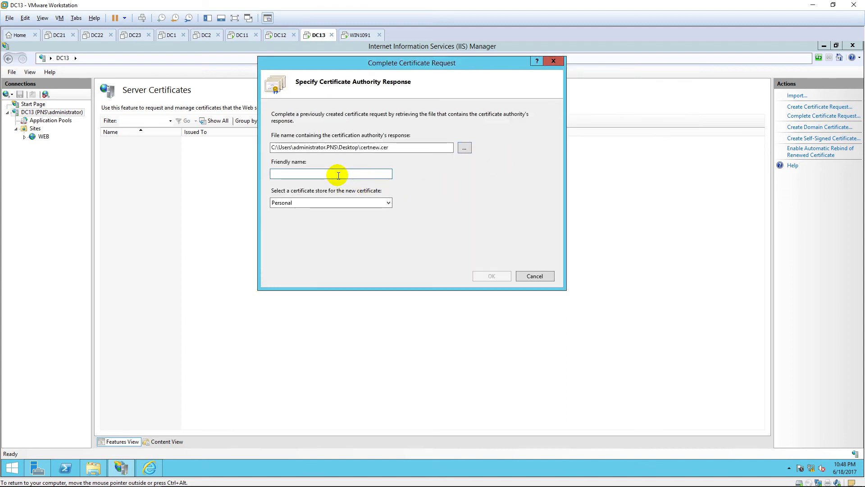
pyautogui.write('Certifica')
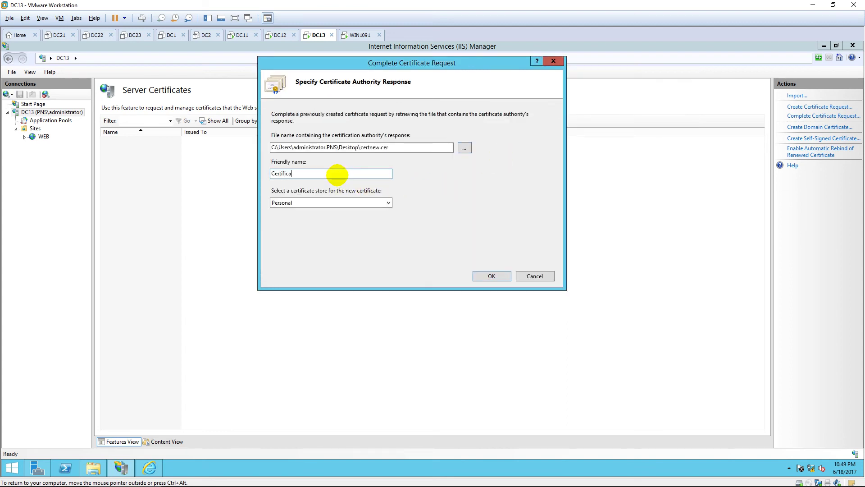
pyautogui.write('te for Web')
pyautogui.click(490, 275)
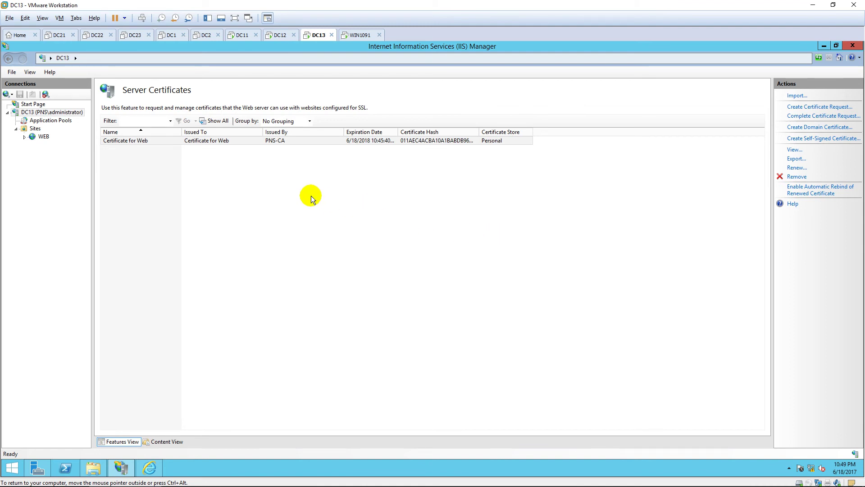
# Verify the installed Certificate for Web, then select the WEB site
pyautogui.click(223, 142)
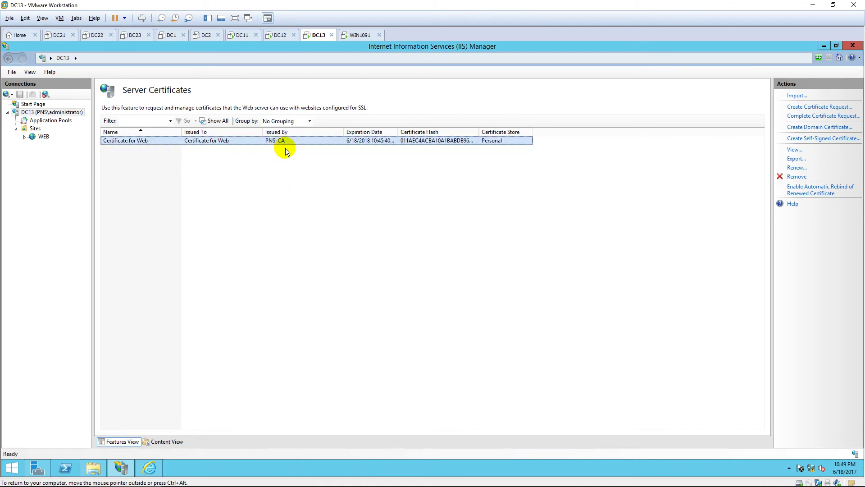
pyautogui.click(290, 189)
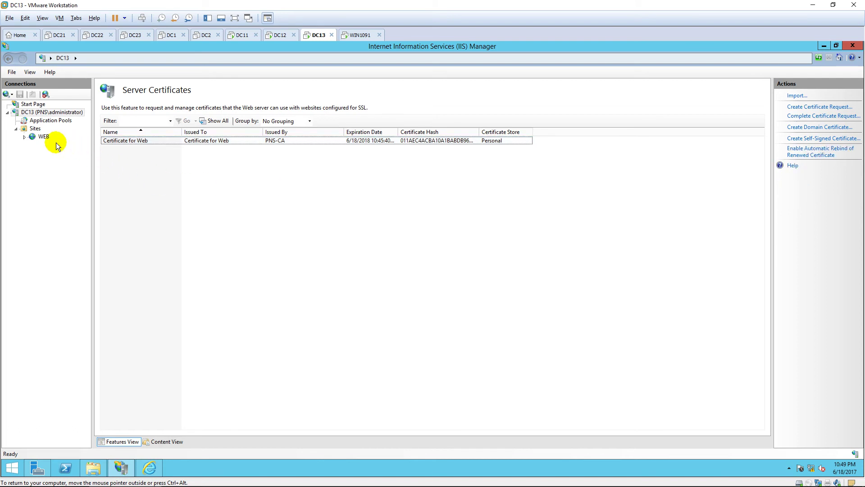
pyautogui.click(43, 137)
pyautogui.rightClick(43, 137)
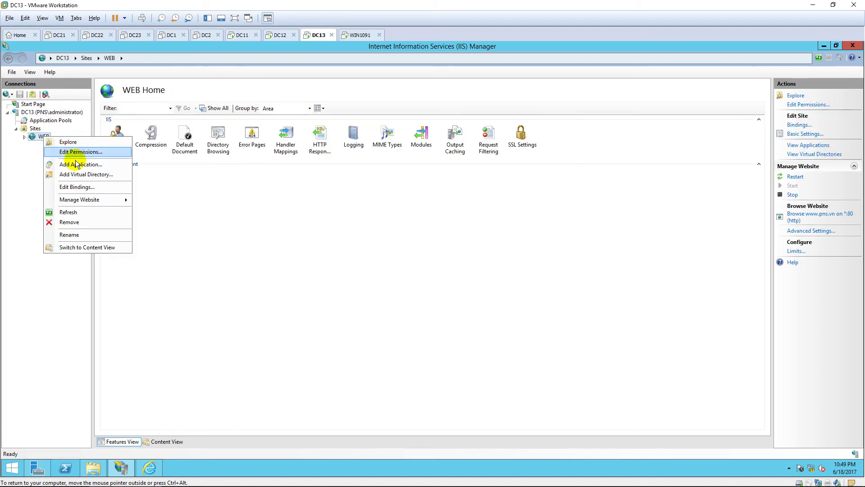
pyautogui.click(85, 188)
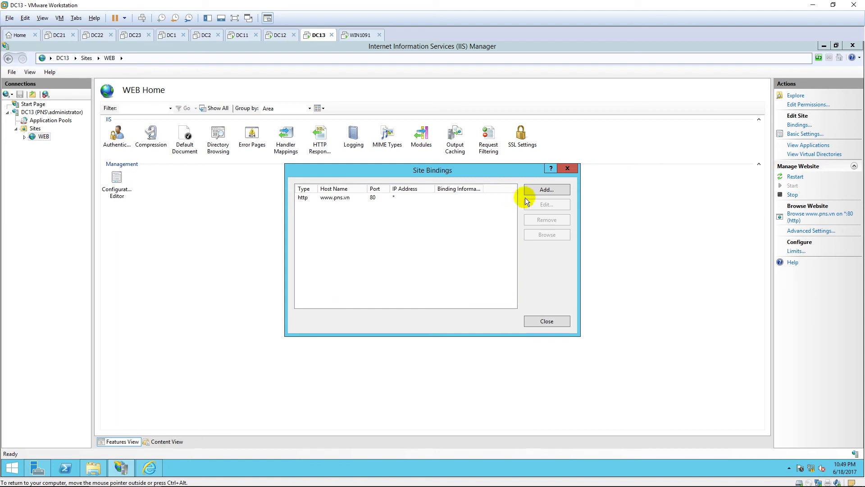
pyautogui.click(545, 193)
pyautogui.click(369, 211)
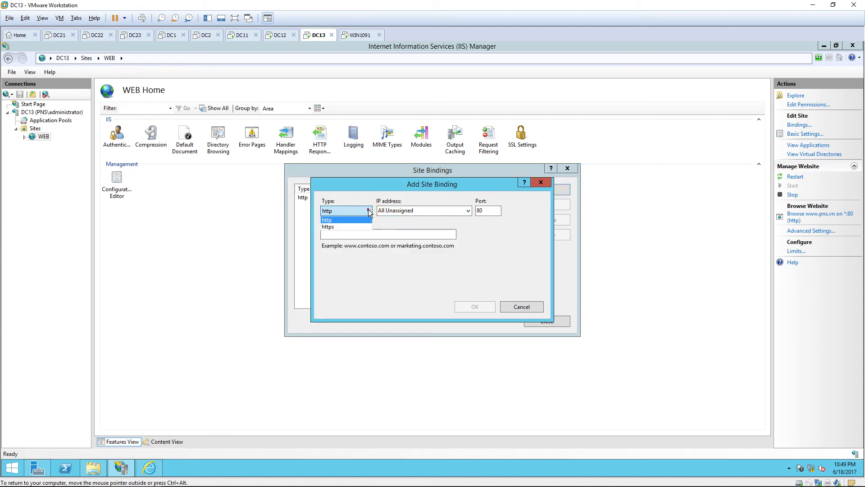
pyautogui.click(354, 226)
pyautogui.click(356, 234)
pyautogui.write('www')
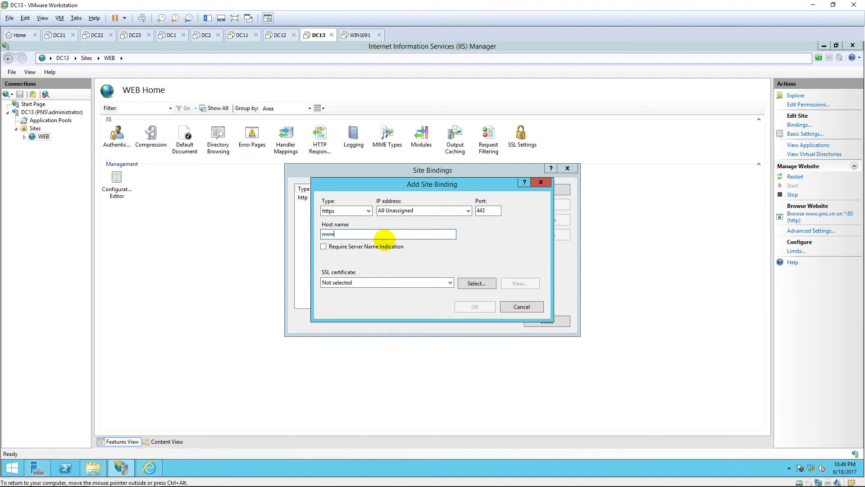
pyautogui.write('.vn')
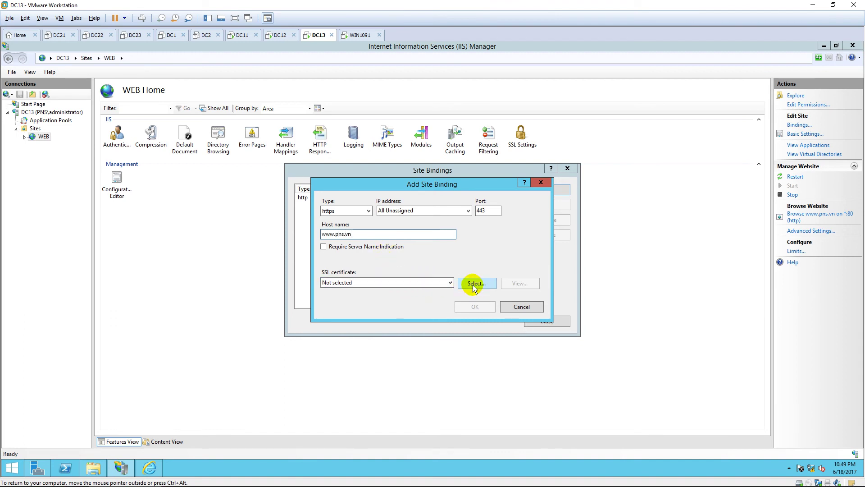
# Choose Certificate for Web as the binding's SSL certificate and confirm the https binding on port 443
pyautogui.click(444, 283)
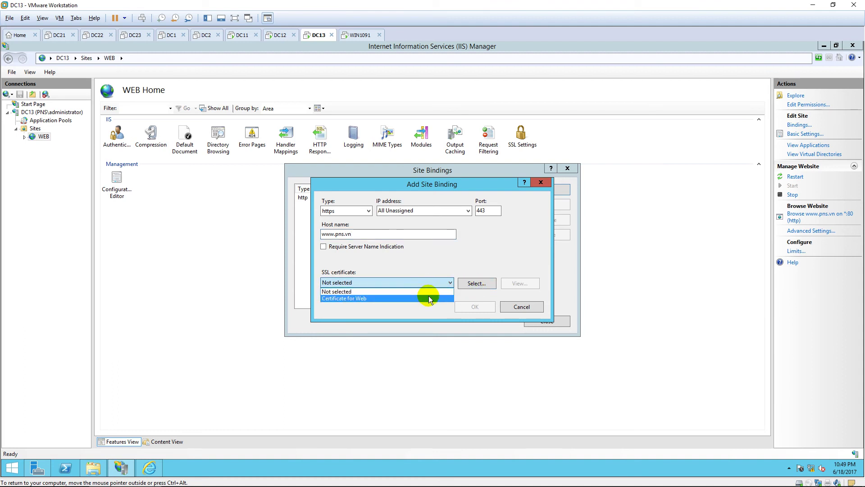
pyautogui.click(427, 299)
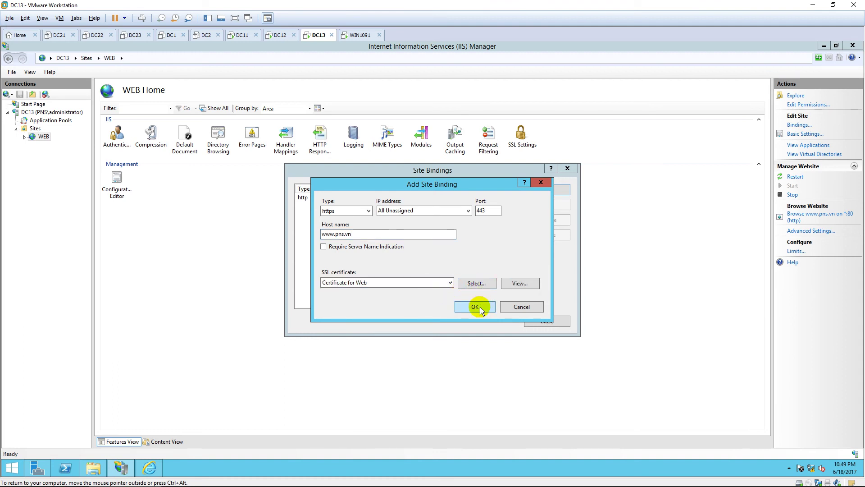
pyautogui.click(477, 283)
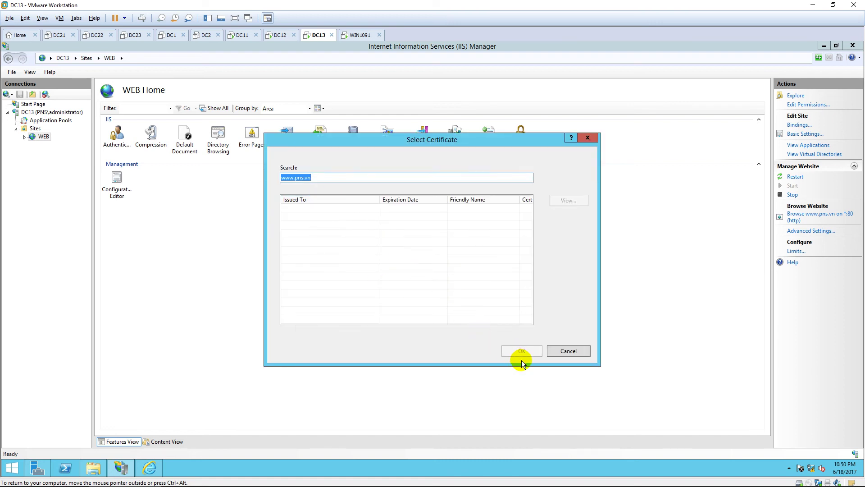
pyautogui.click(560, 350)
pyautogui.click(448, 283)
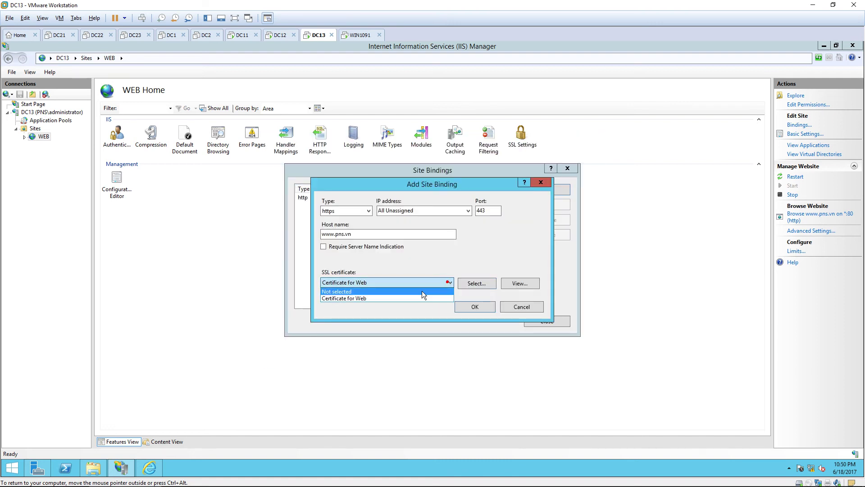
pyautogui.click(421, 290)
pyautogui.click(480, 284)
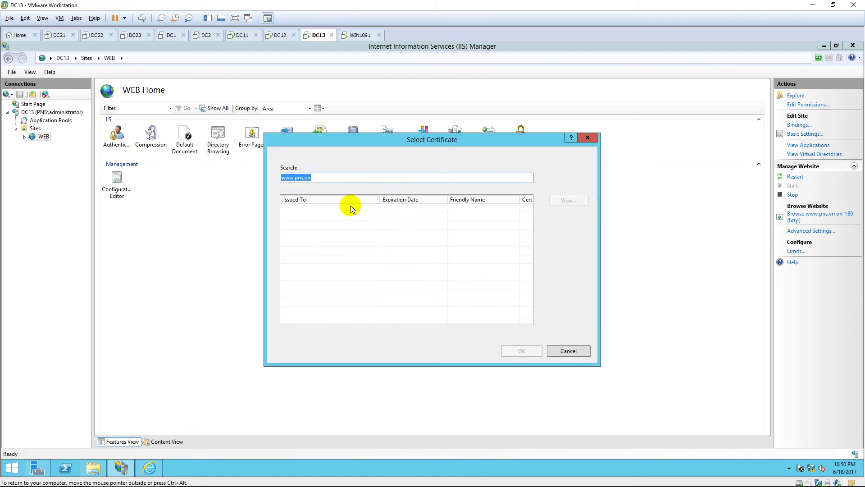
pyautogui.click(411, 209)
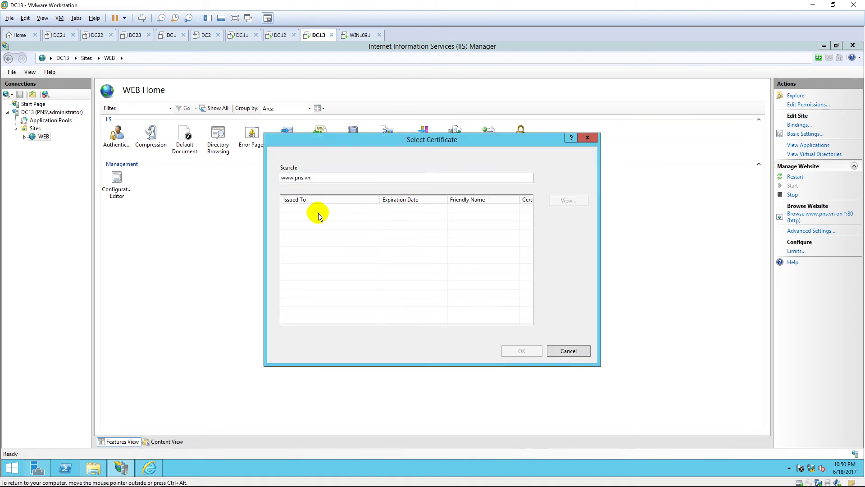
pyautogui.doubleClick(332, 177)
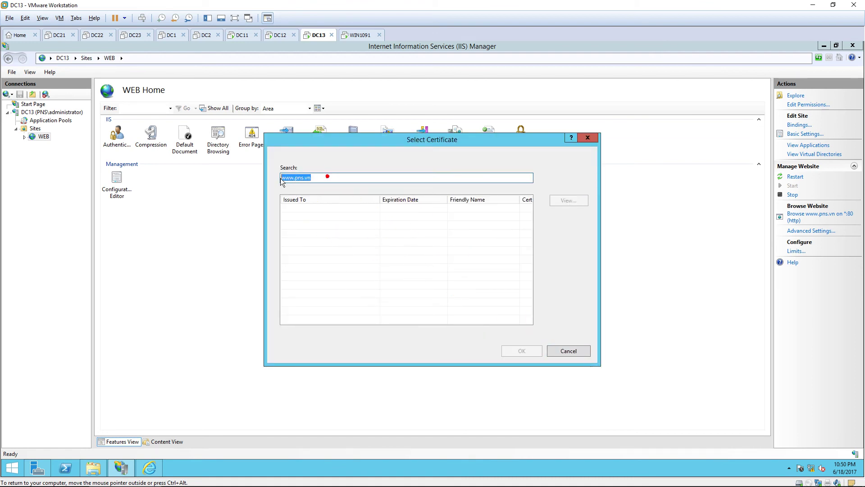
pyautogui.click(424, 237)
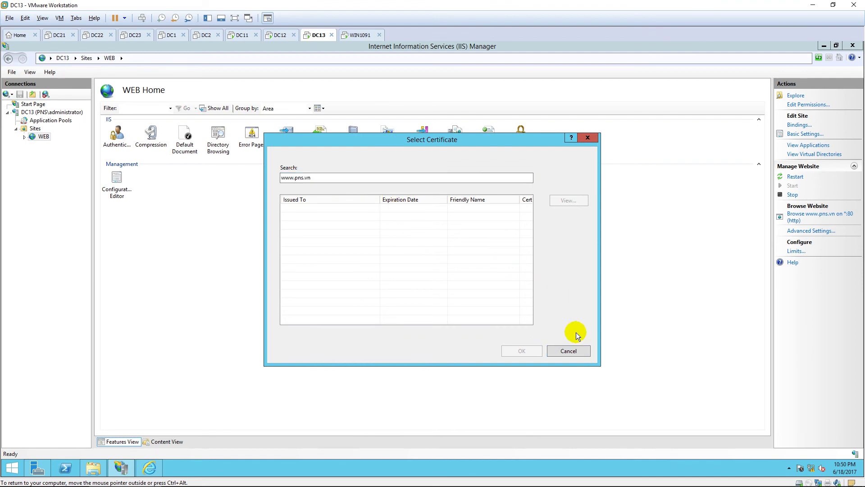
pyautogui.click(569, 351)
pyautogui.click(386, 282)
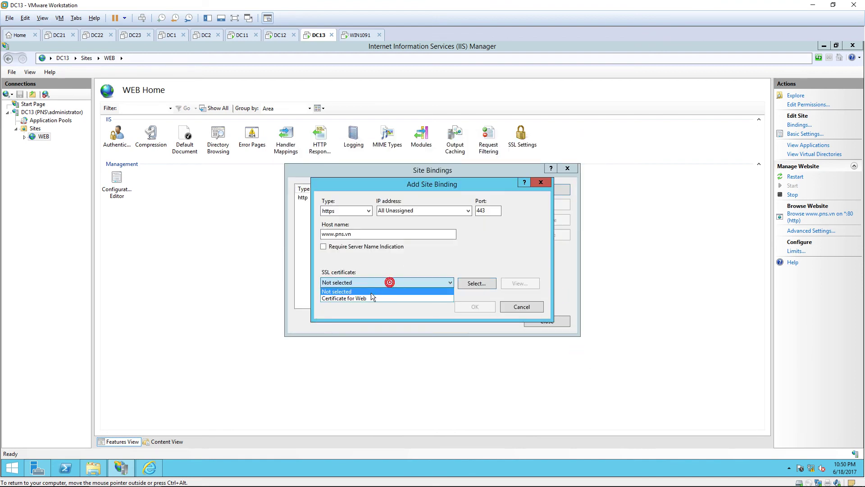
pyautogui.click(365, 297)
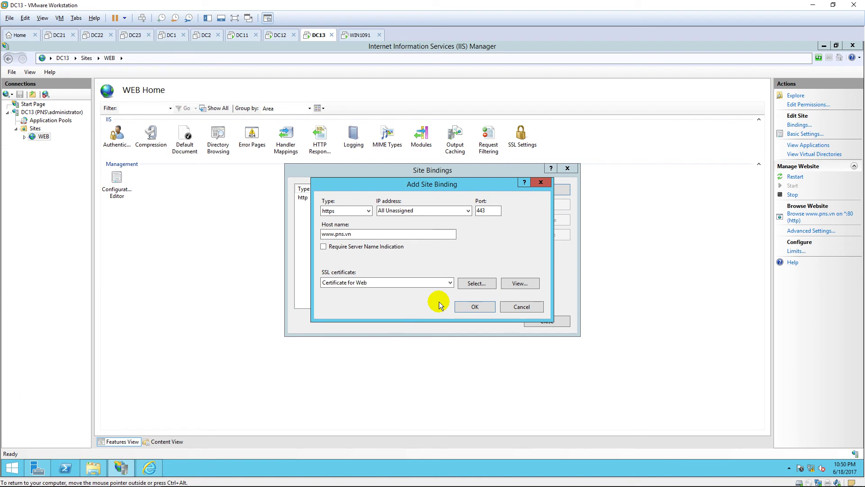
pyautogui.click(480, 309)
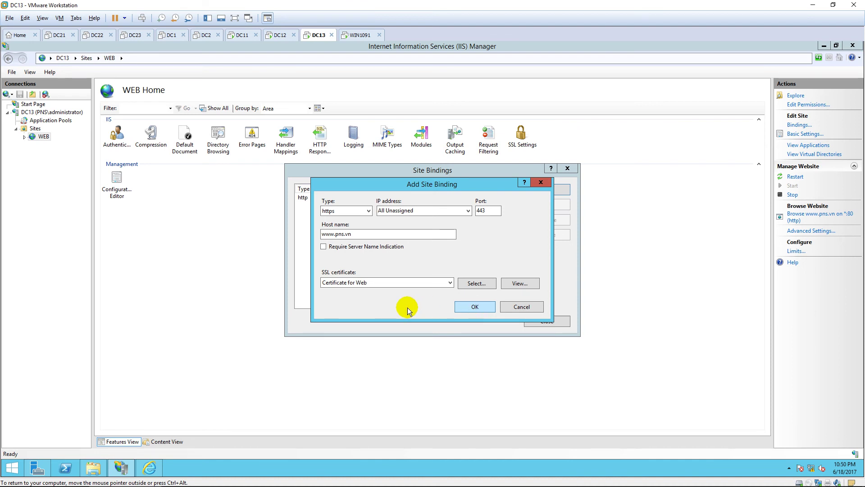
pyautogui.press('Return')
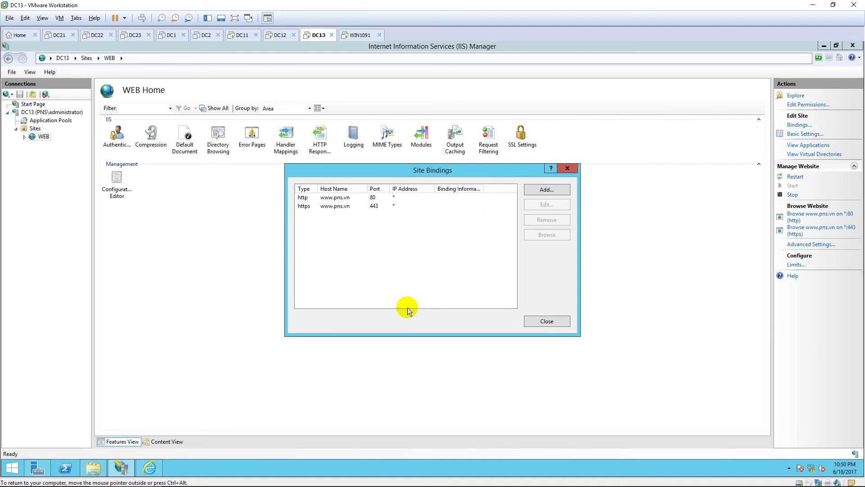
pyautogui.click(377, 207)
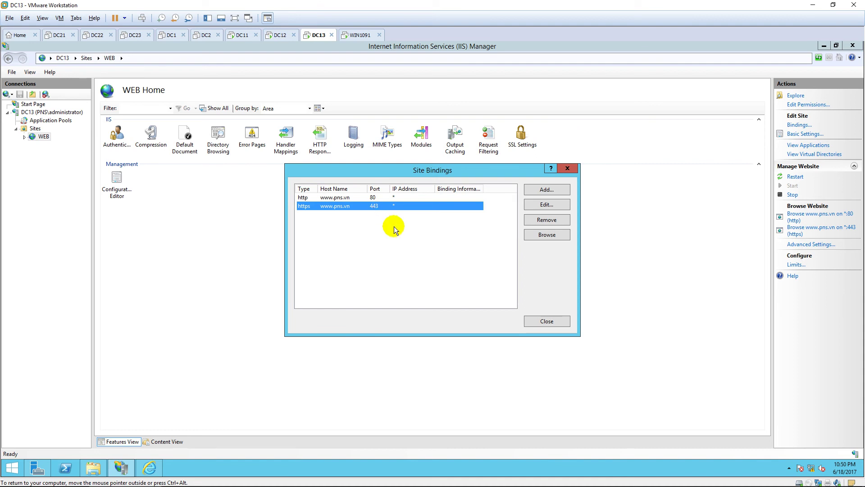
pyautogui.click(383, 199)
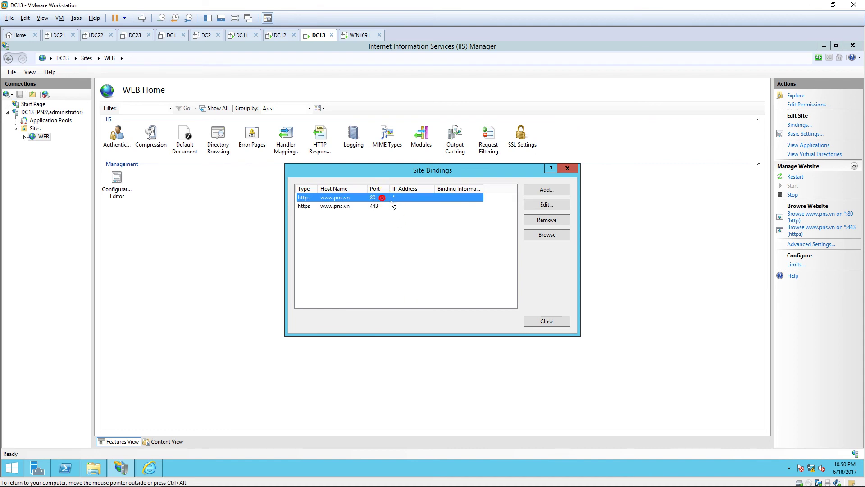
pyautogui.click(546, 220)
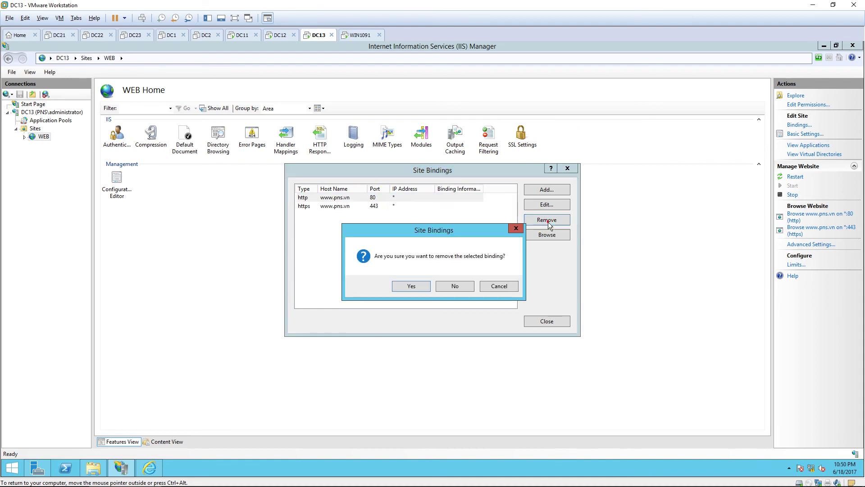
pyautogui.click(415, 286)
pyautogui.click(395, 198)
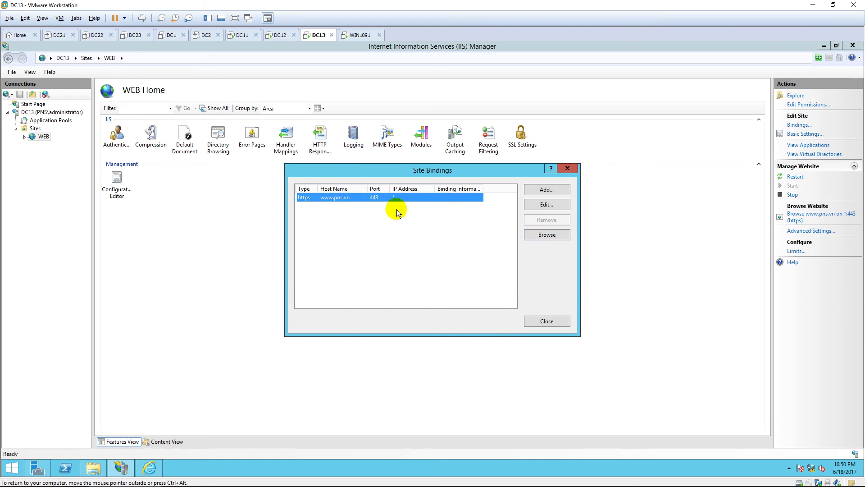
pyautogui.click(546, 321)
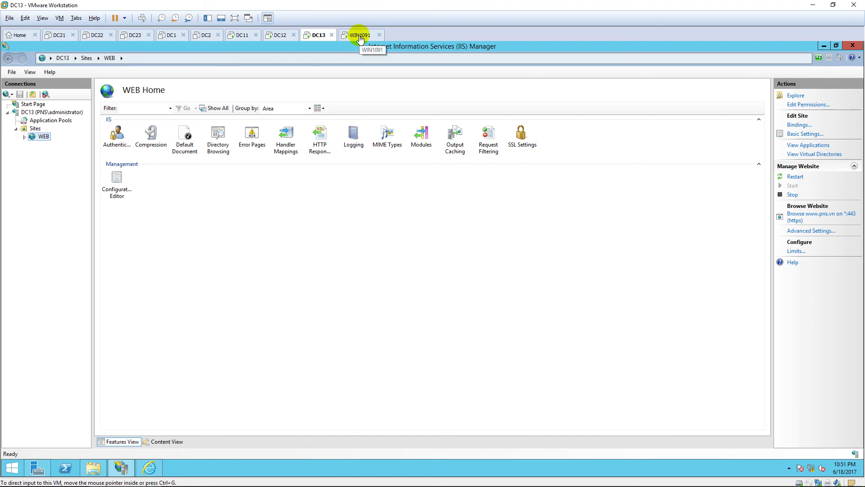
# Unlock the WIN1091 client and sign in with the account password, declining the TAP driver install
pyautogui.click(360, 39)
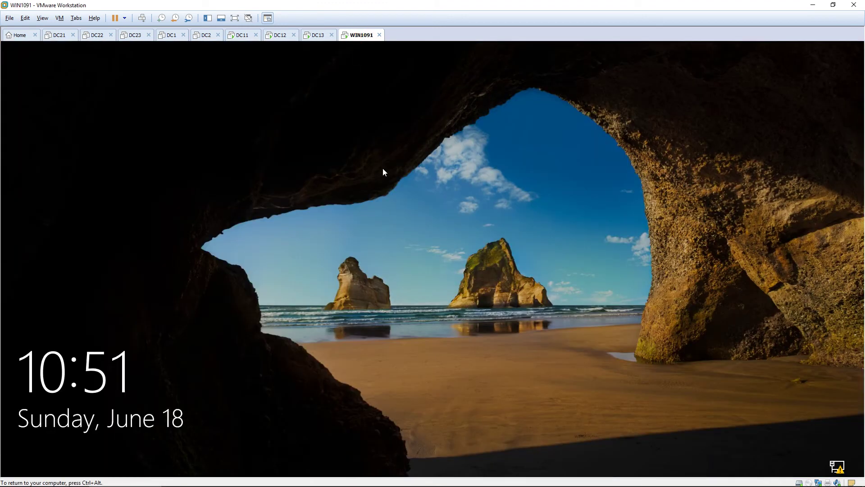
pyautogui.click(394, 190)
pyautogui.write('•••••••')
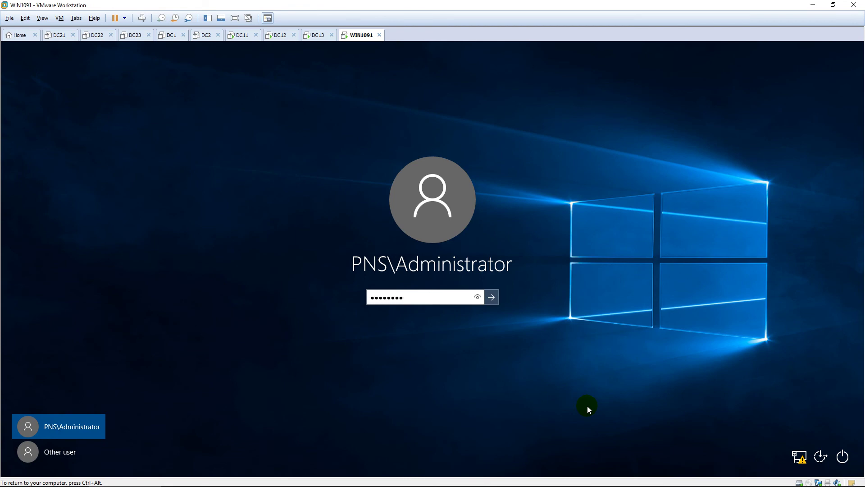
pyautogui.press('Return')
pyautogui.click(541, 254)
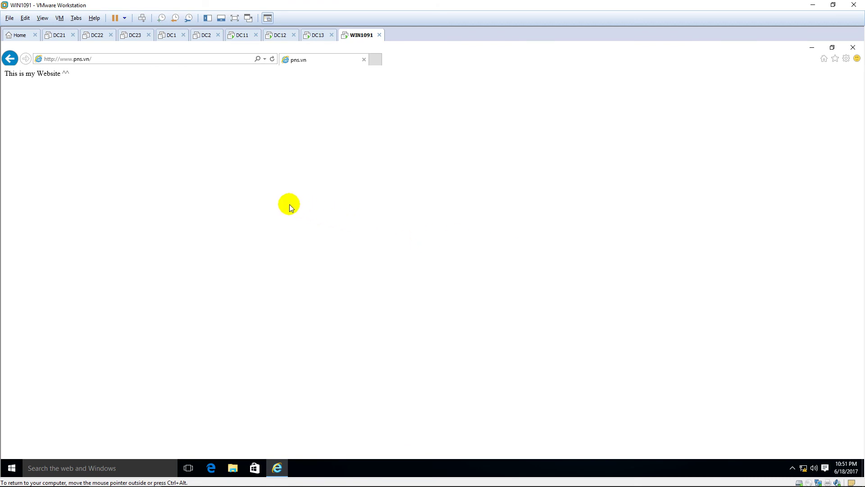
# Reload the pns.vn page in Internet Explorer, declining the repeated driver installation prompts
pyautogui.click(273, 59)
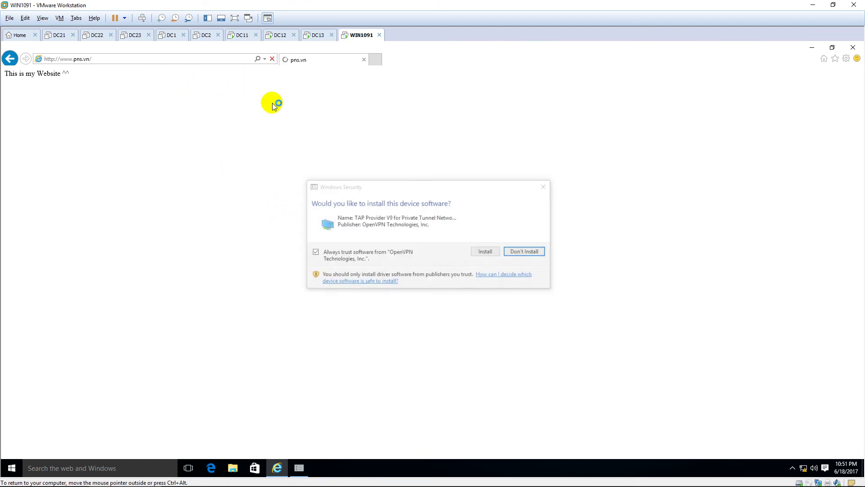
pyautogui.click(530, 254)
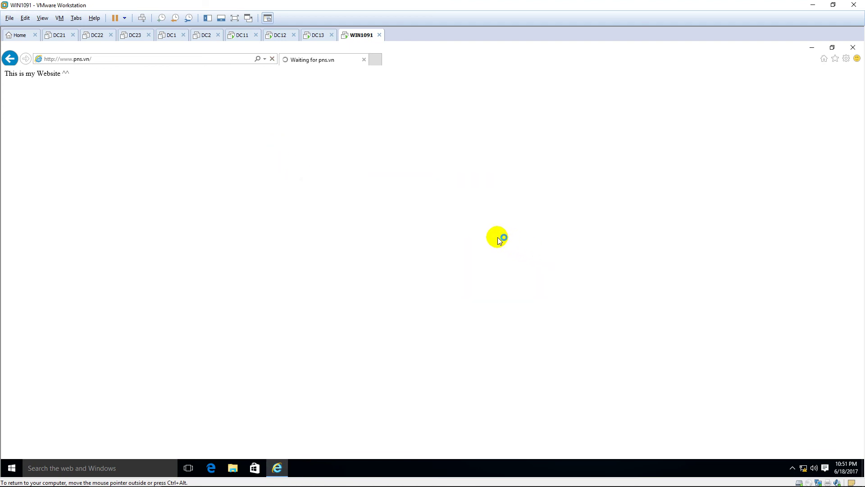
pyautogui.click(513, 246)
pyautogui.click(273, 59)
# Close Internet Explorer and refresh the Windows 10 desktop twice
pyautogui.click(105, 59)
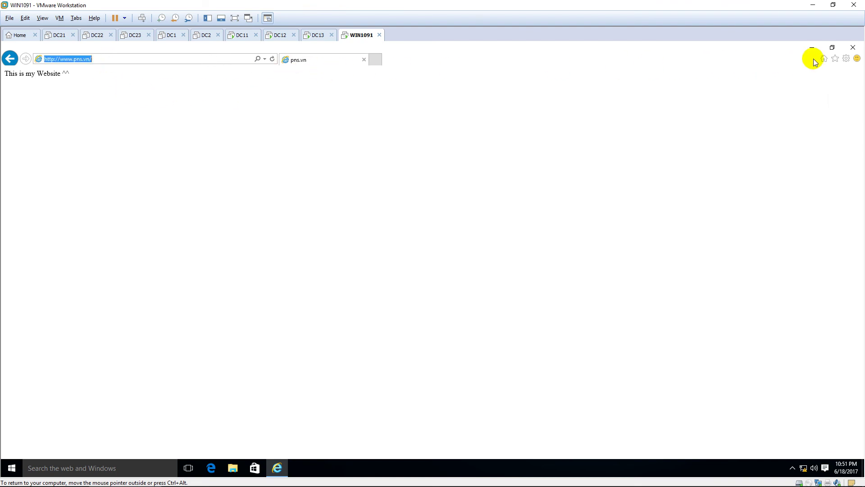
pyautogui.click(853, 48)
pyautogui.rightClick(352, 173)
pyautogui.click(379, 197)
pyautogui.rightClick(326, 183)
pyautogui.click(357, 210)
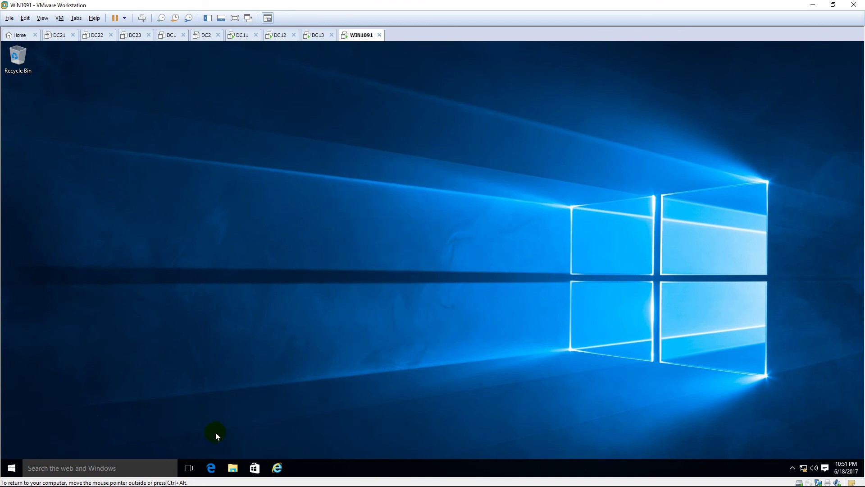
pyautogui.click(277, 468)
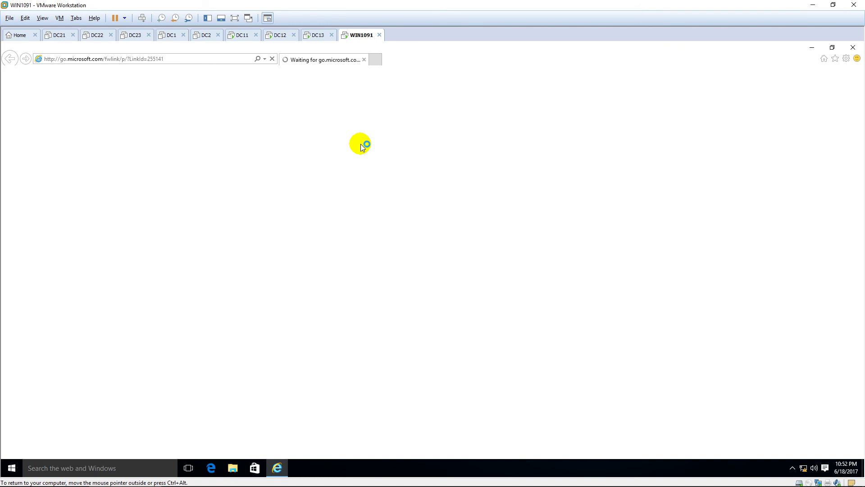
pyautogui.click(265, 60)
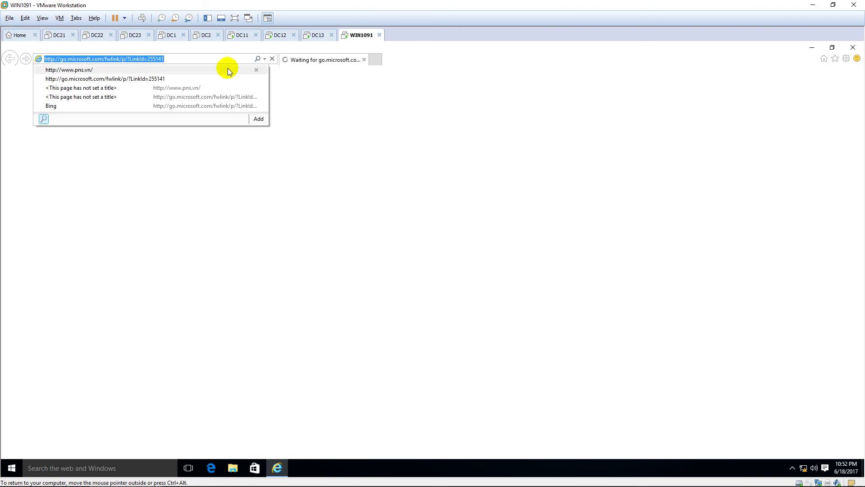
pyautogui.click(224, 71)
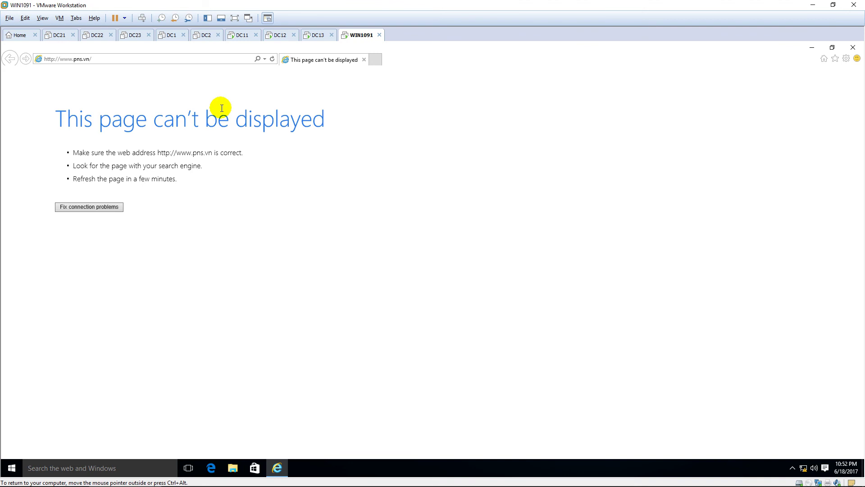
# Highlight the 'page can't be displayed' error and its address, then put the caret after http
pyautogui.tripleClick(57, 117)
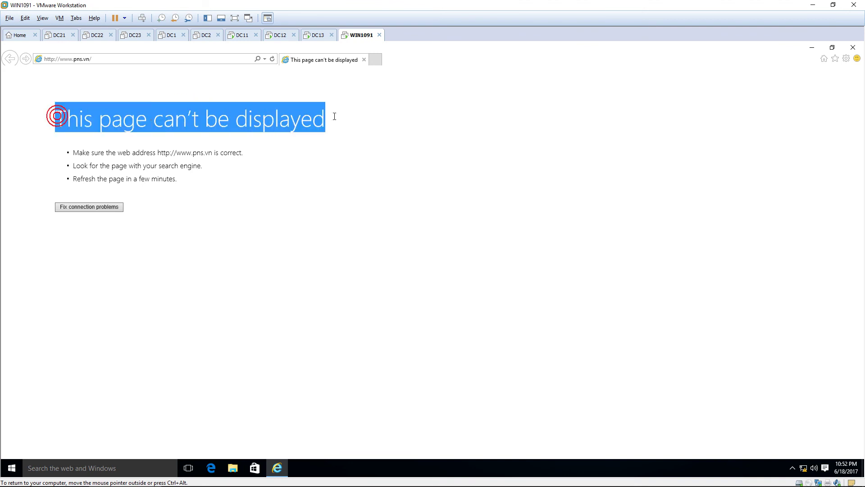
pyautogui.click(359, 146)
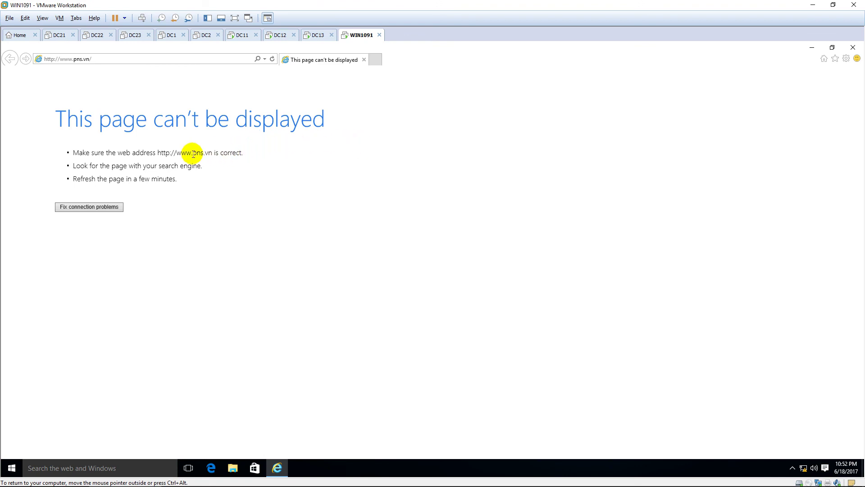
pyautogui.moveTo(161, 153); pyautogui.dragTo(241, 153)
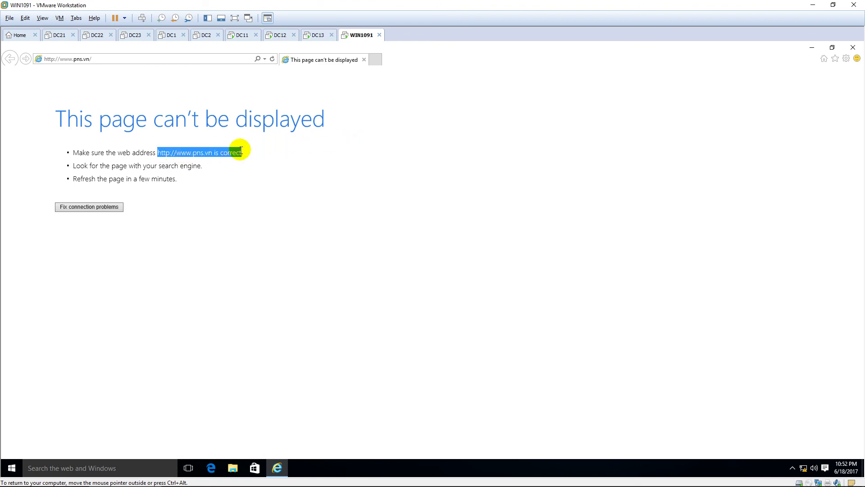
pyautogui.click(278, 158)
pyautogui.click(55, 61)
pyautogui.click(57, 60)
pyautogui.write('s')
pyautogui.click(246, 169)
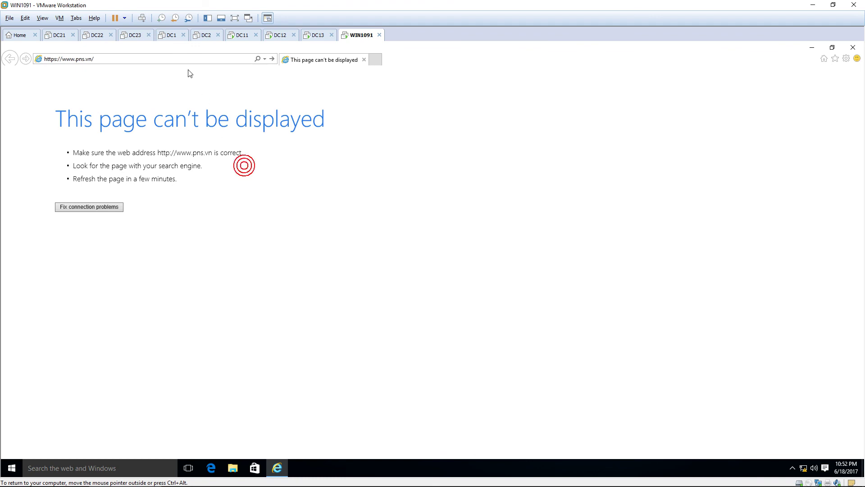
pyautogui.click(232, 59)
pyautogui.click(231, 59)
pyautogui.press('Return')
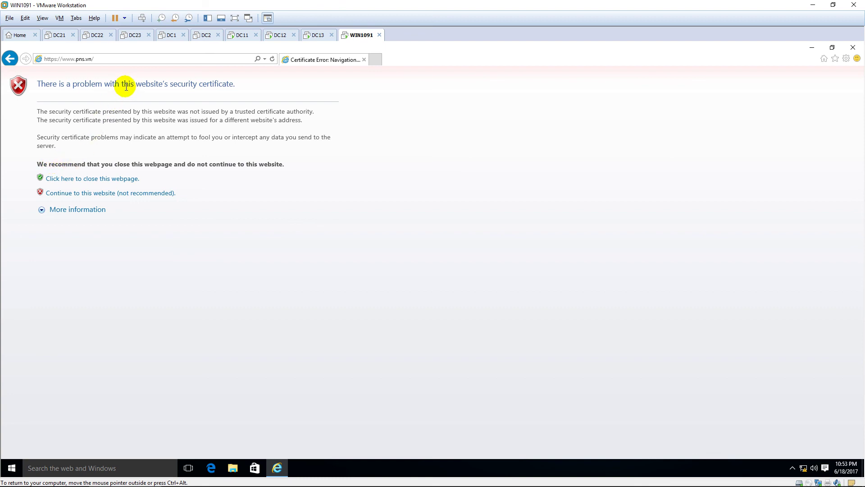
# Point out the security certificate warning, then continue past it to the site
pyautogui.moveTo(195, 86); pyautogui.dragTo(226, 85)
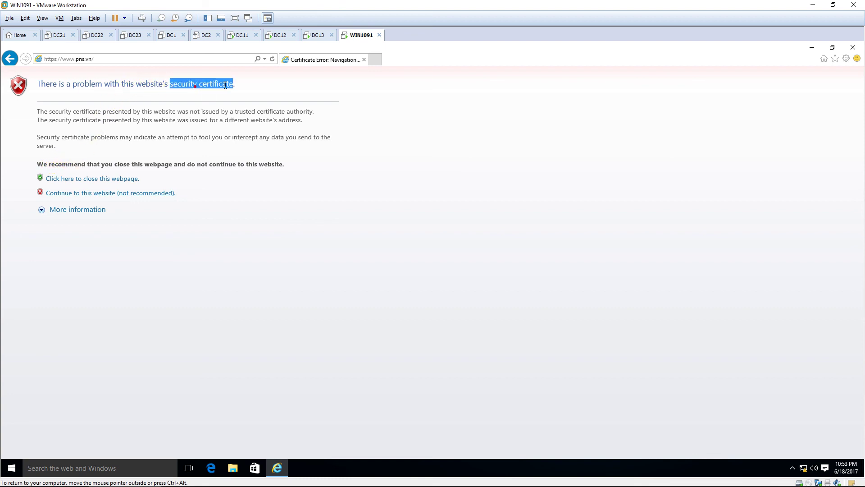
pyautogui.click(192, 138)
pyautogui.click(120, 194)
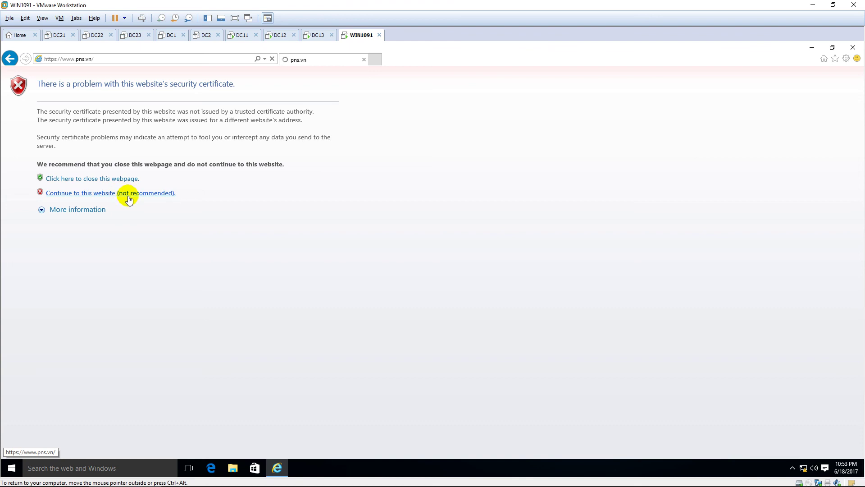